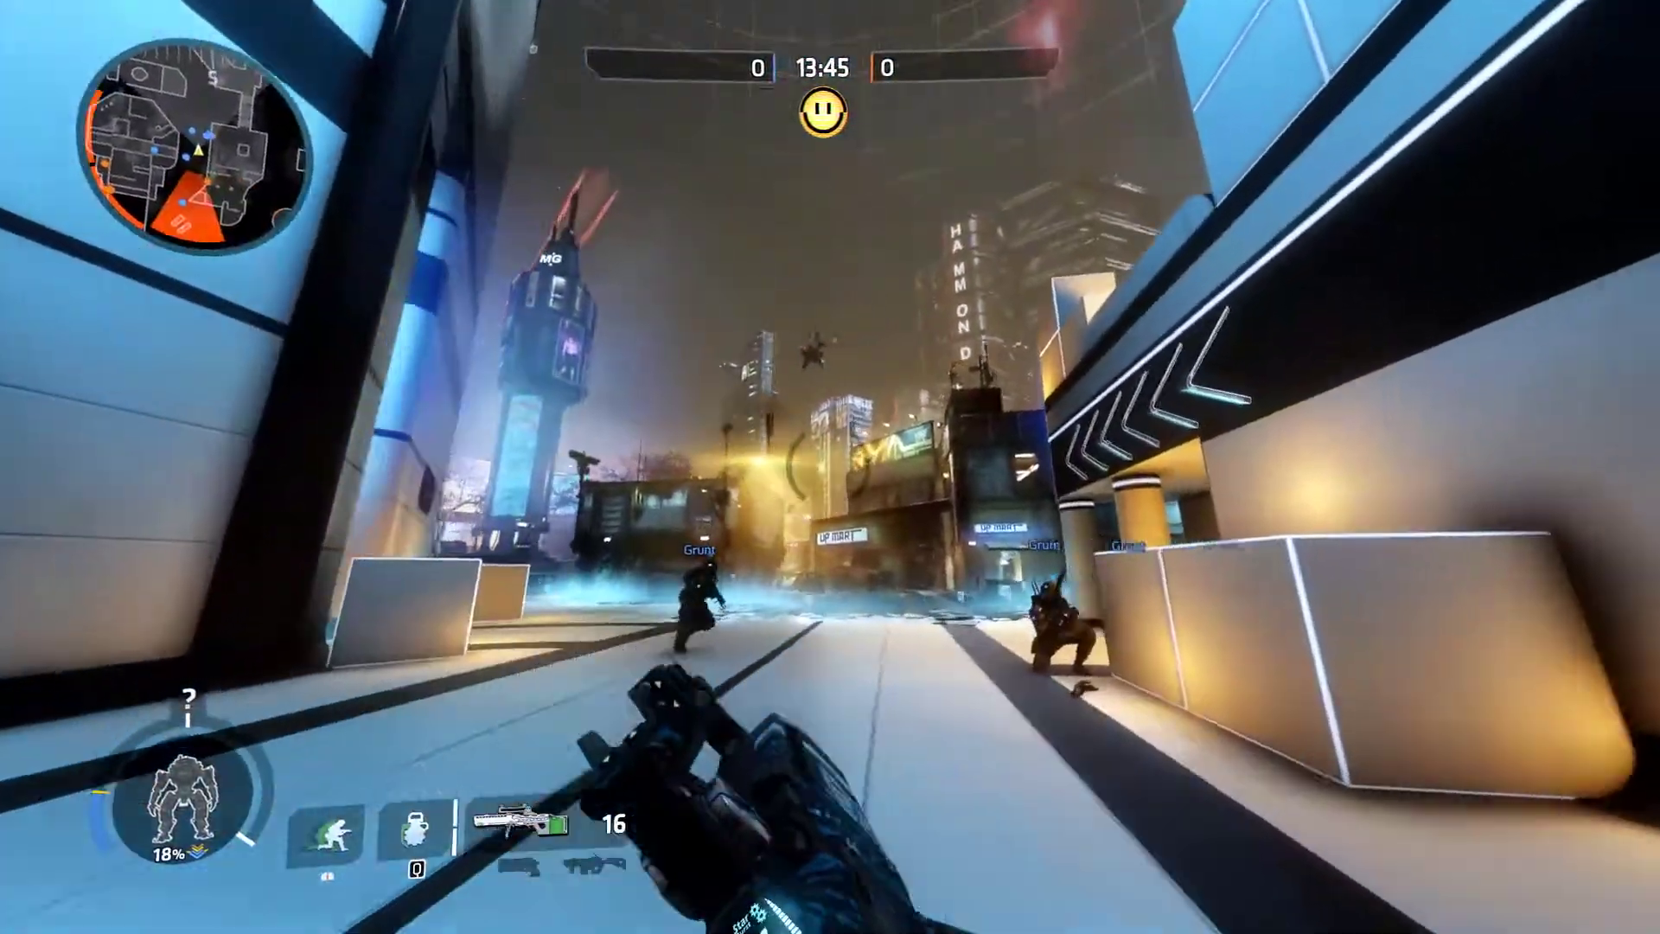
pyautogui.press('w')
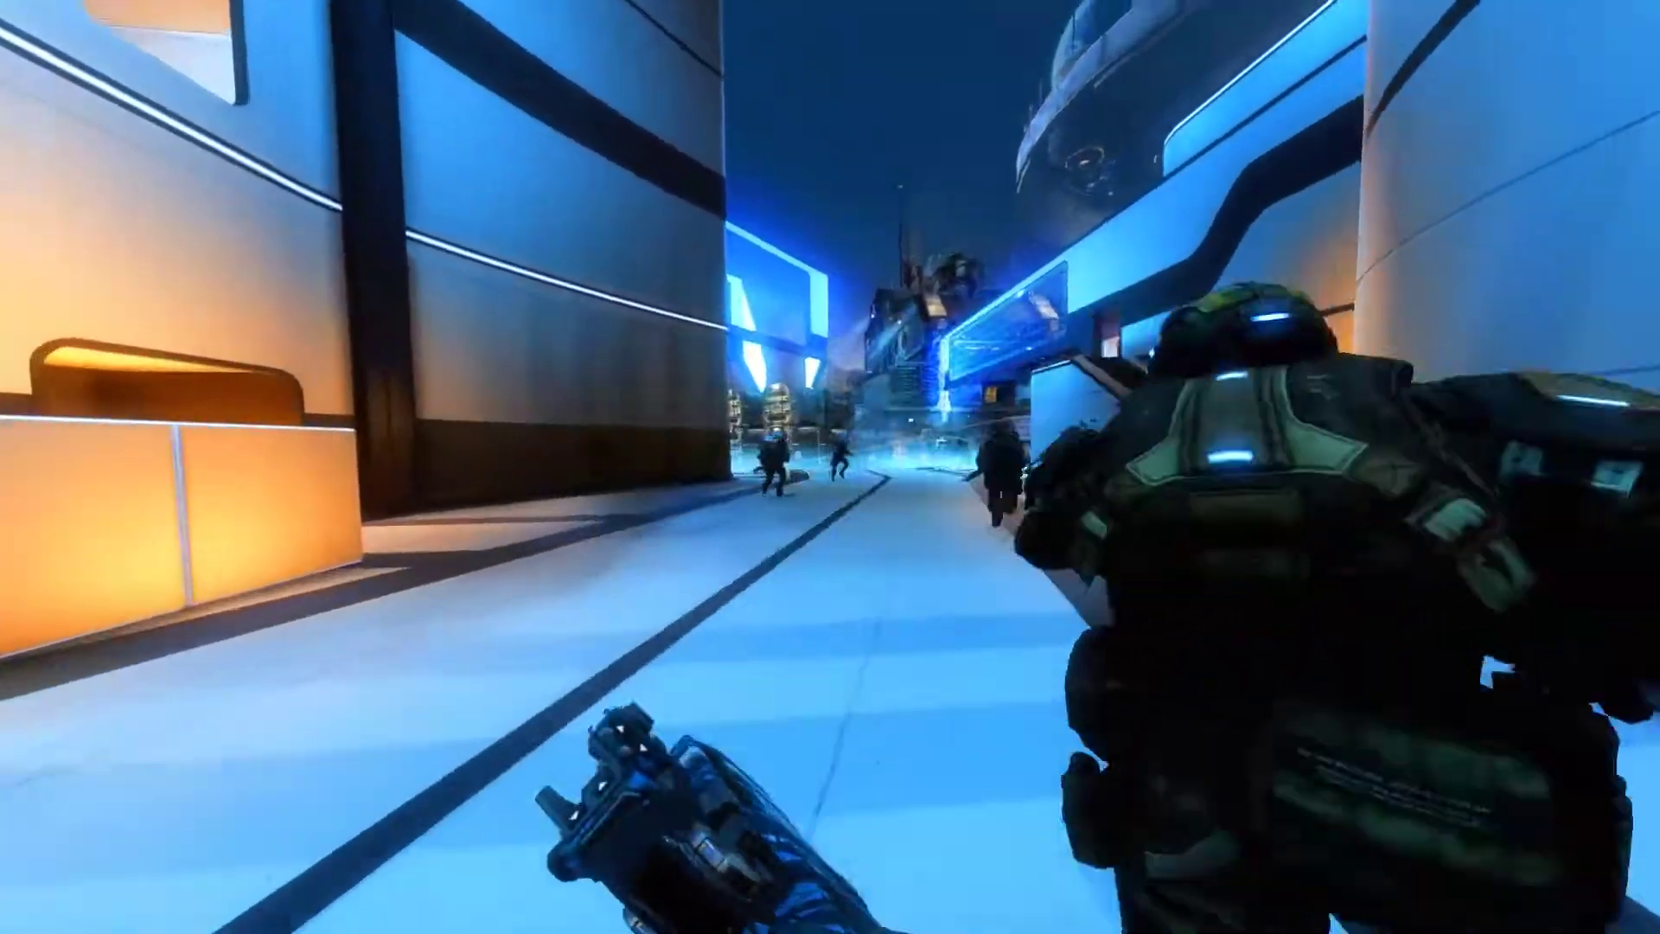
pyautogui.press('w')
pyautogui.press('w')
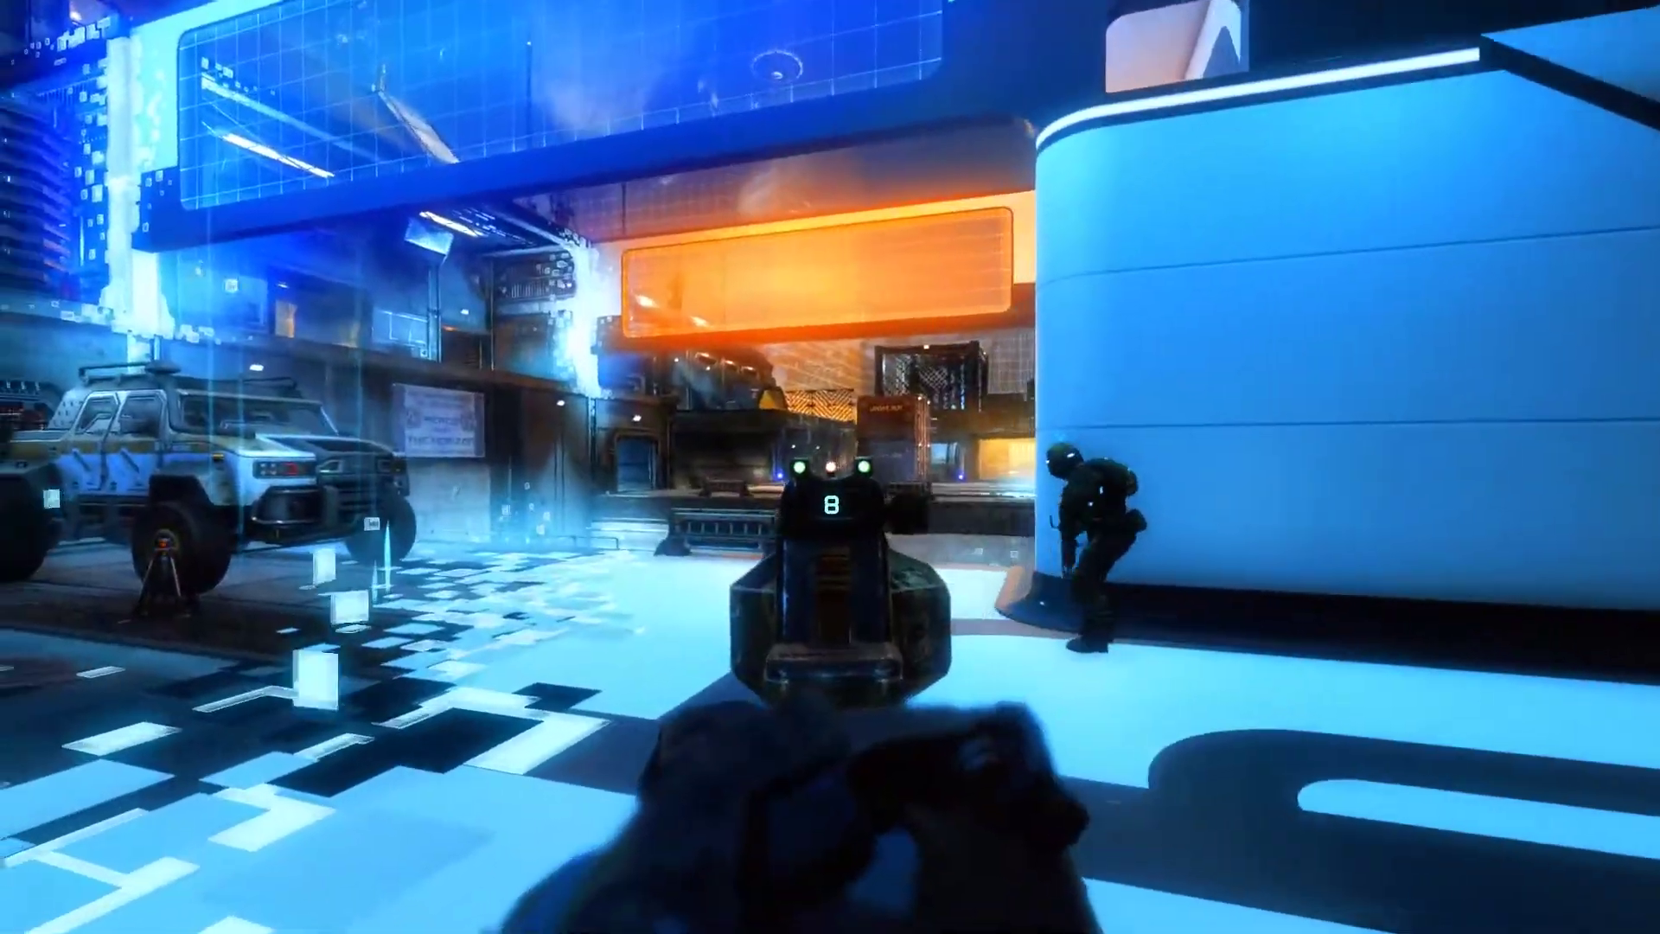
pyautogui.press('w')
pyautogui.click(830, 467)
pyautogui.click(830, 467)
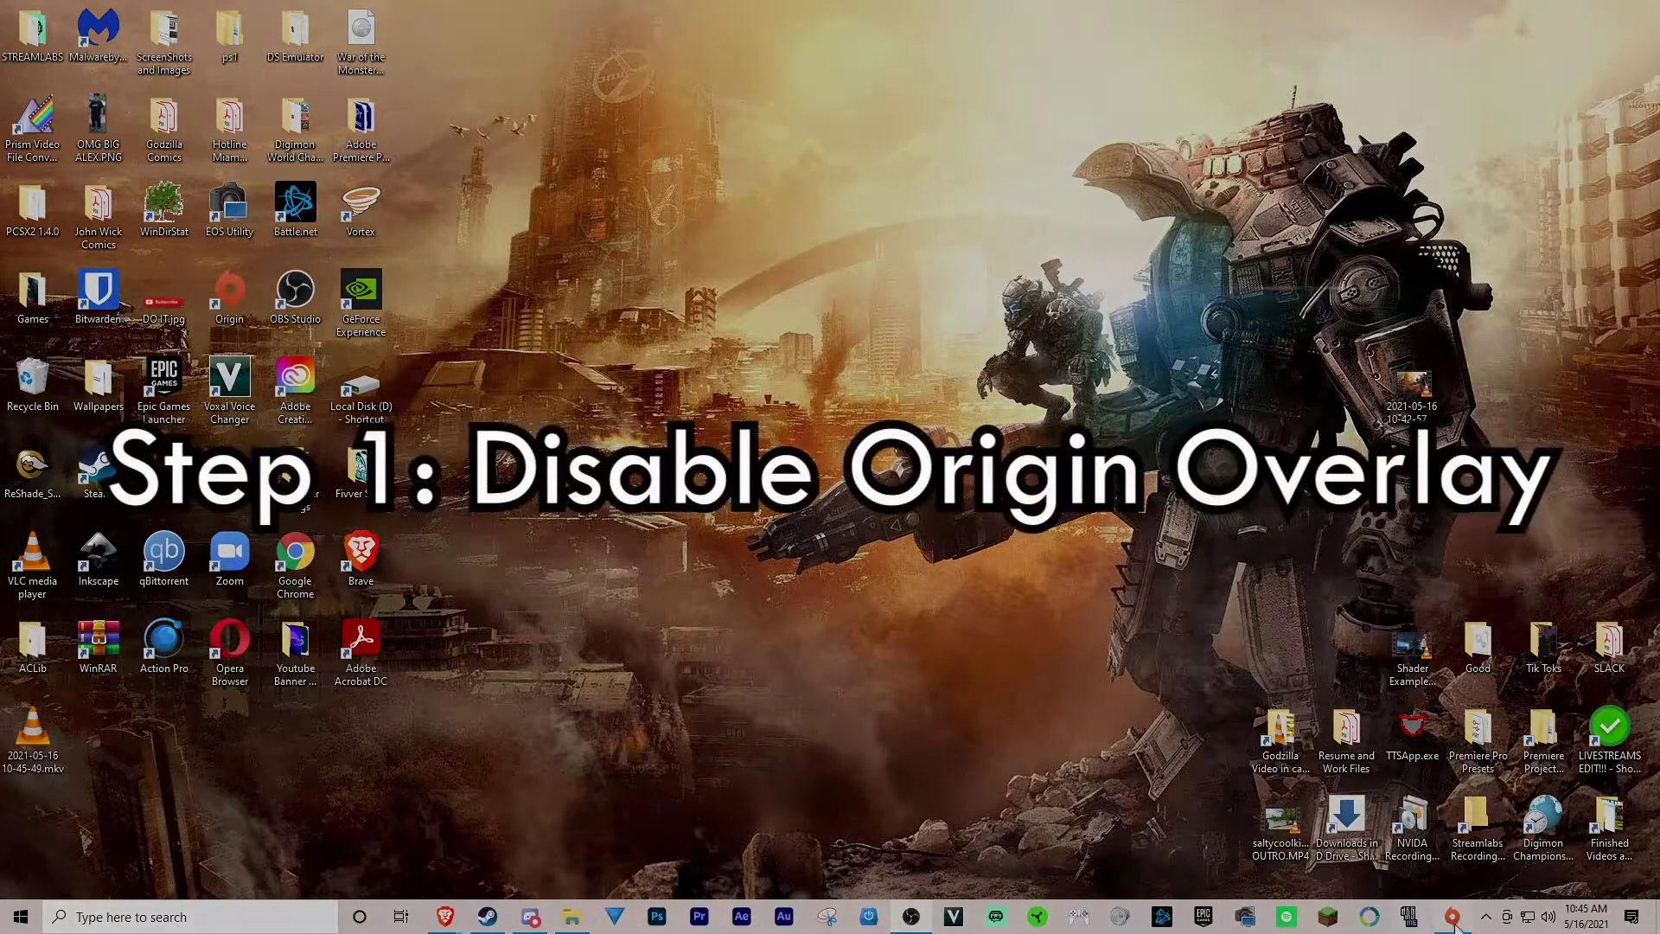
# - Switch to Origin in a maximized window and open the Origin In-Game settings to check the Enable Origin In-Game option
pyautogui.click(1452, 916)
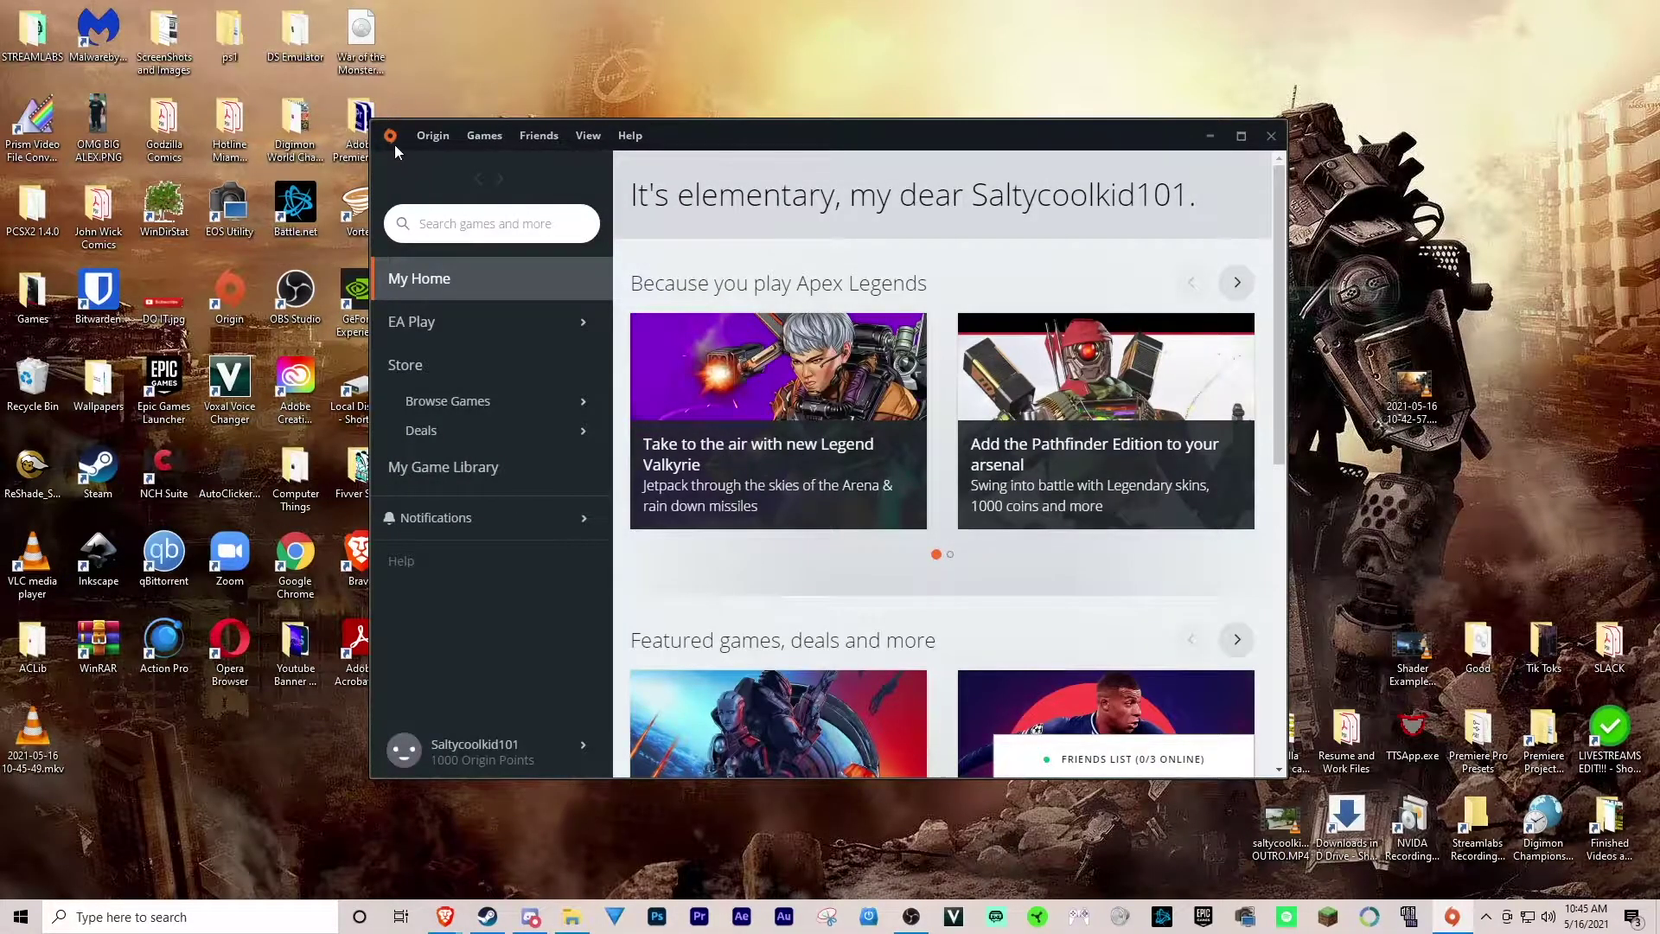
pyautogui.doubleClick(394, 143)
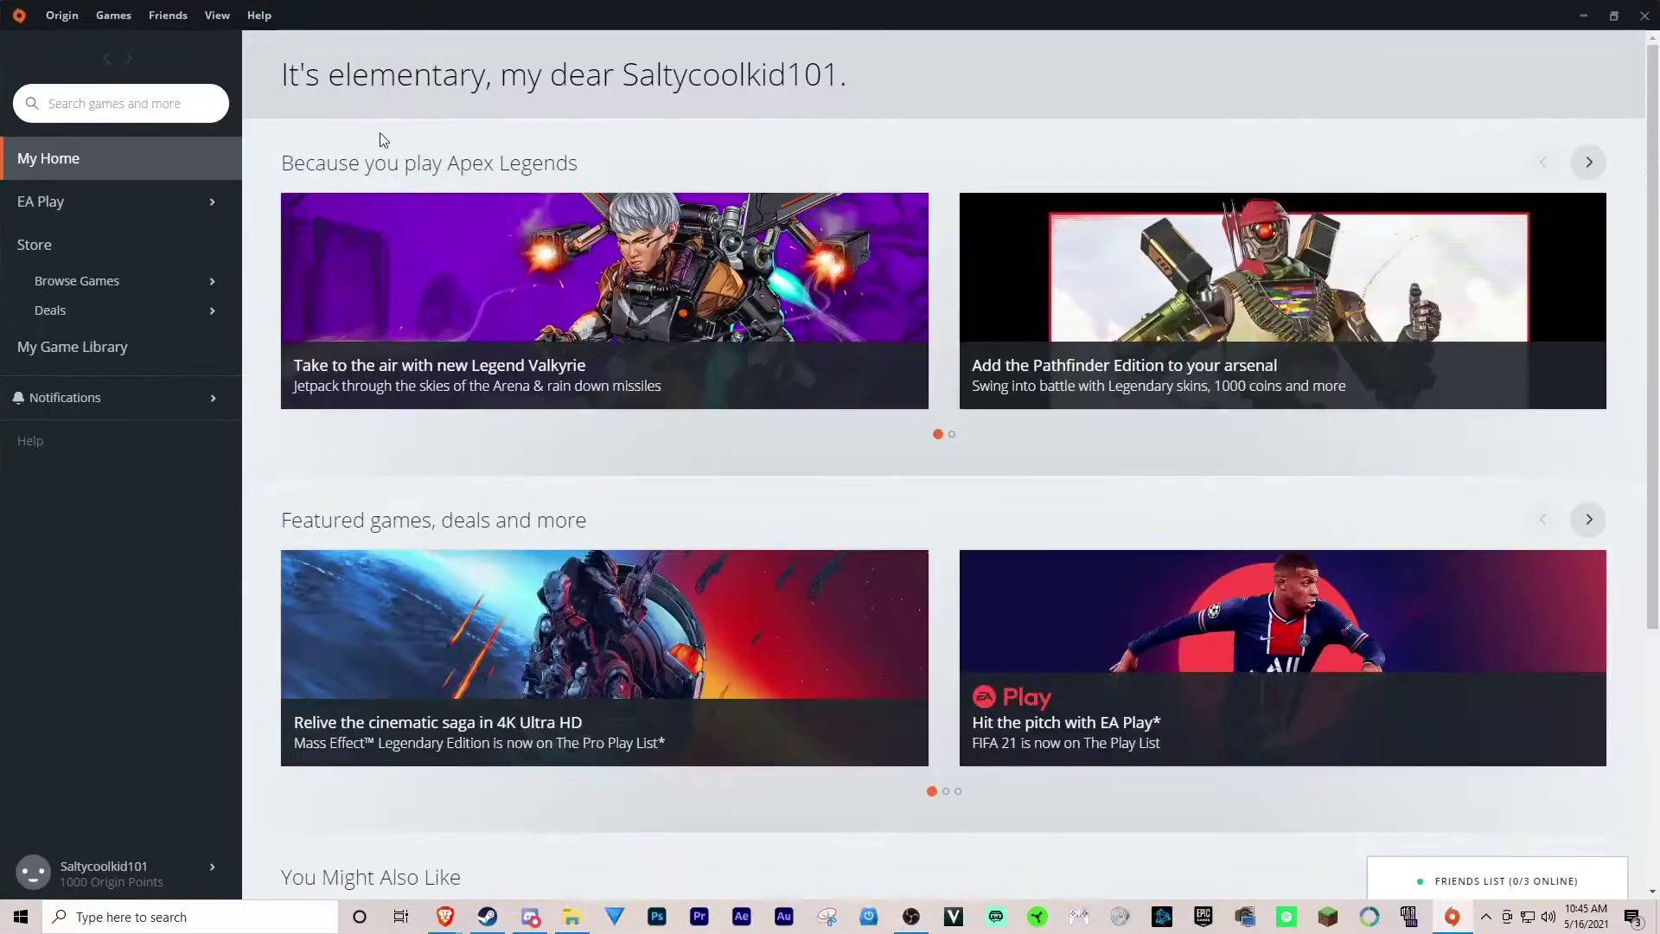
pyautogui.click(18, 14)
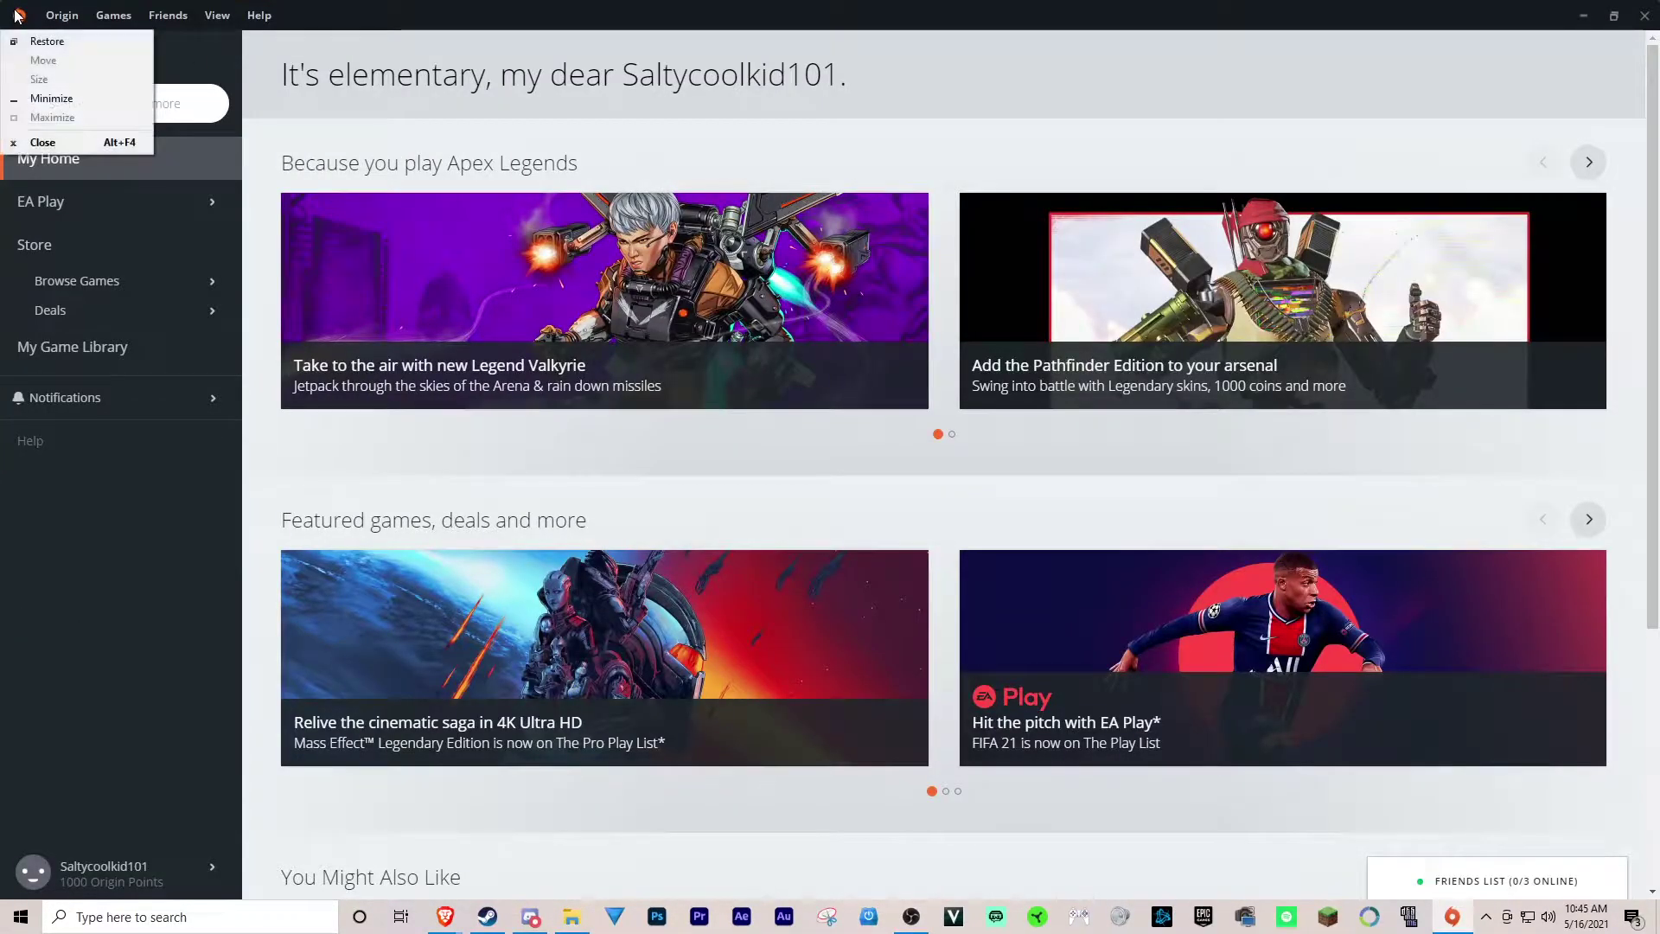
pyautogui.click(67, 16)
pyautogui.click(85, 35)
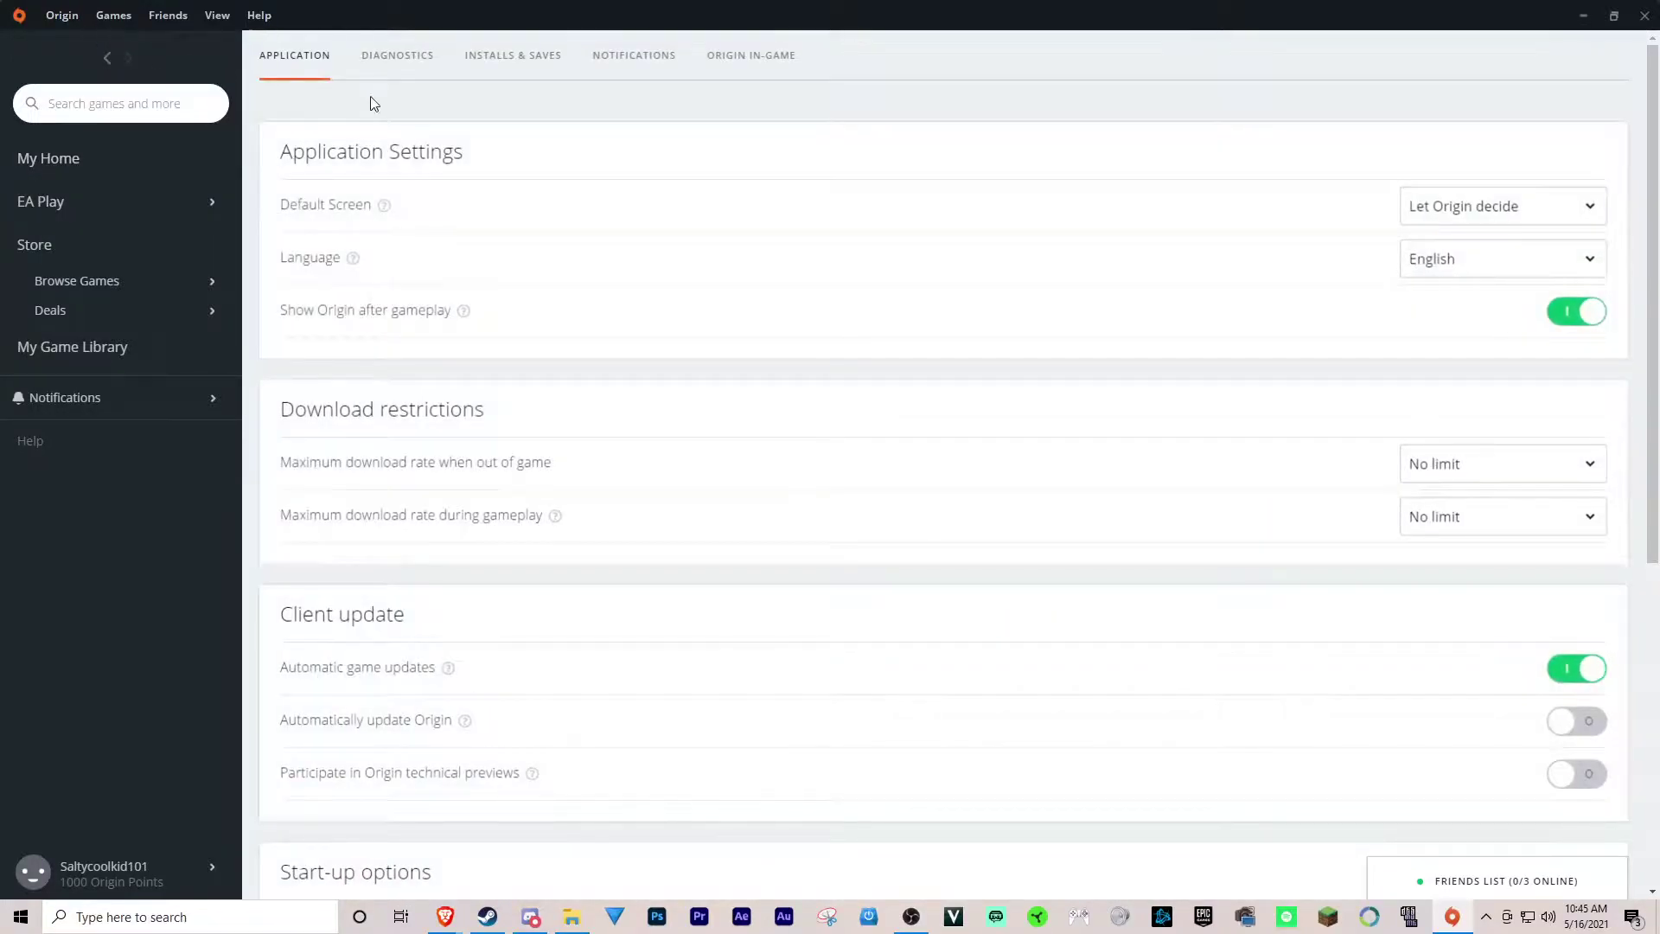
pyautogui.click(763, 60)
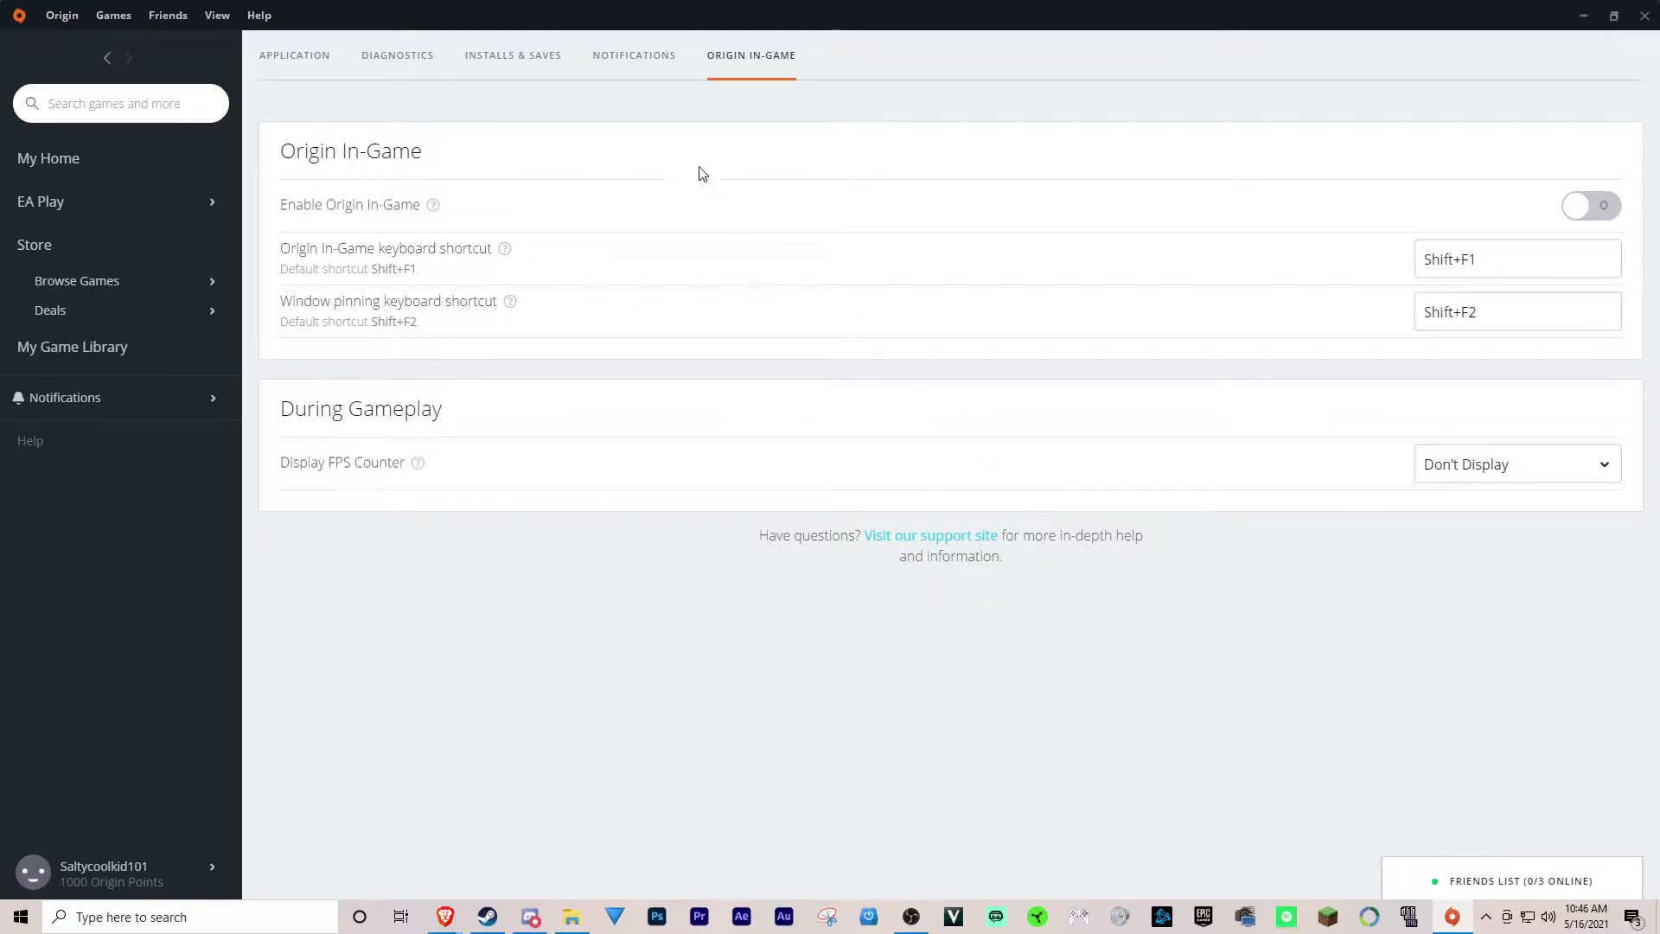
# - Look through Origin's Application settings, recheck the Origin In-Game settings and minimize Origin
pyautogui.click(316, 57)
pyautogui.scroll(-6, 986, 329)
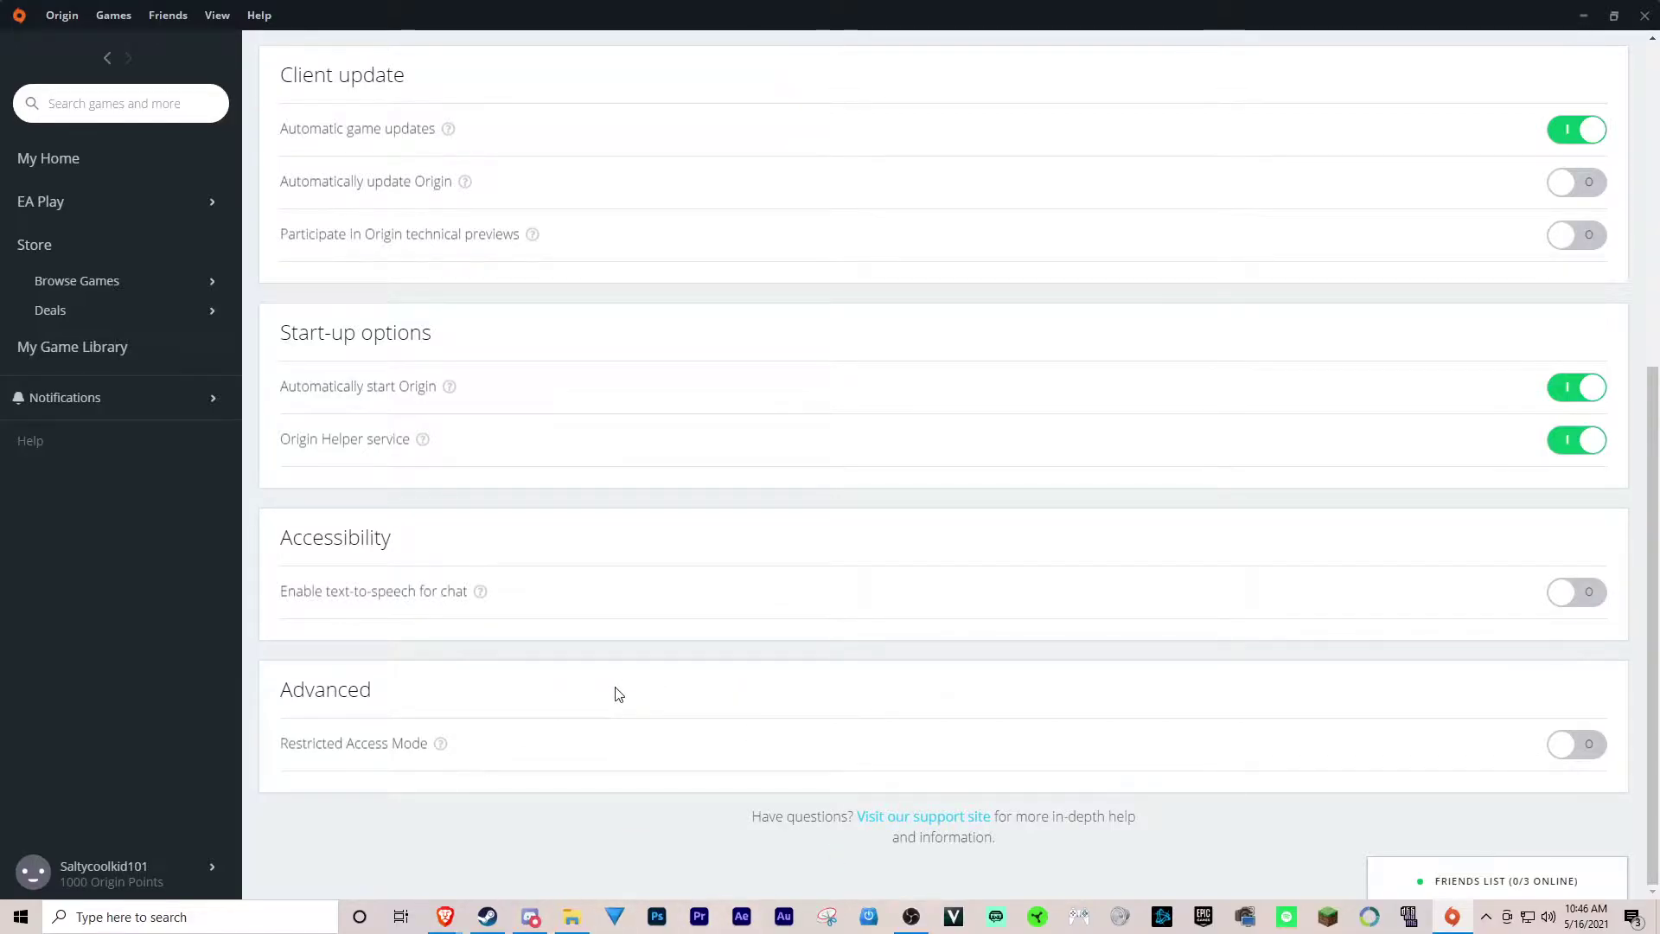
pyautogui.scroll(3, 643, 694)
pyautogui.scroll(5, 644, 693)
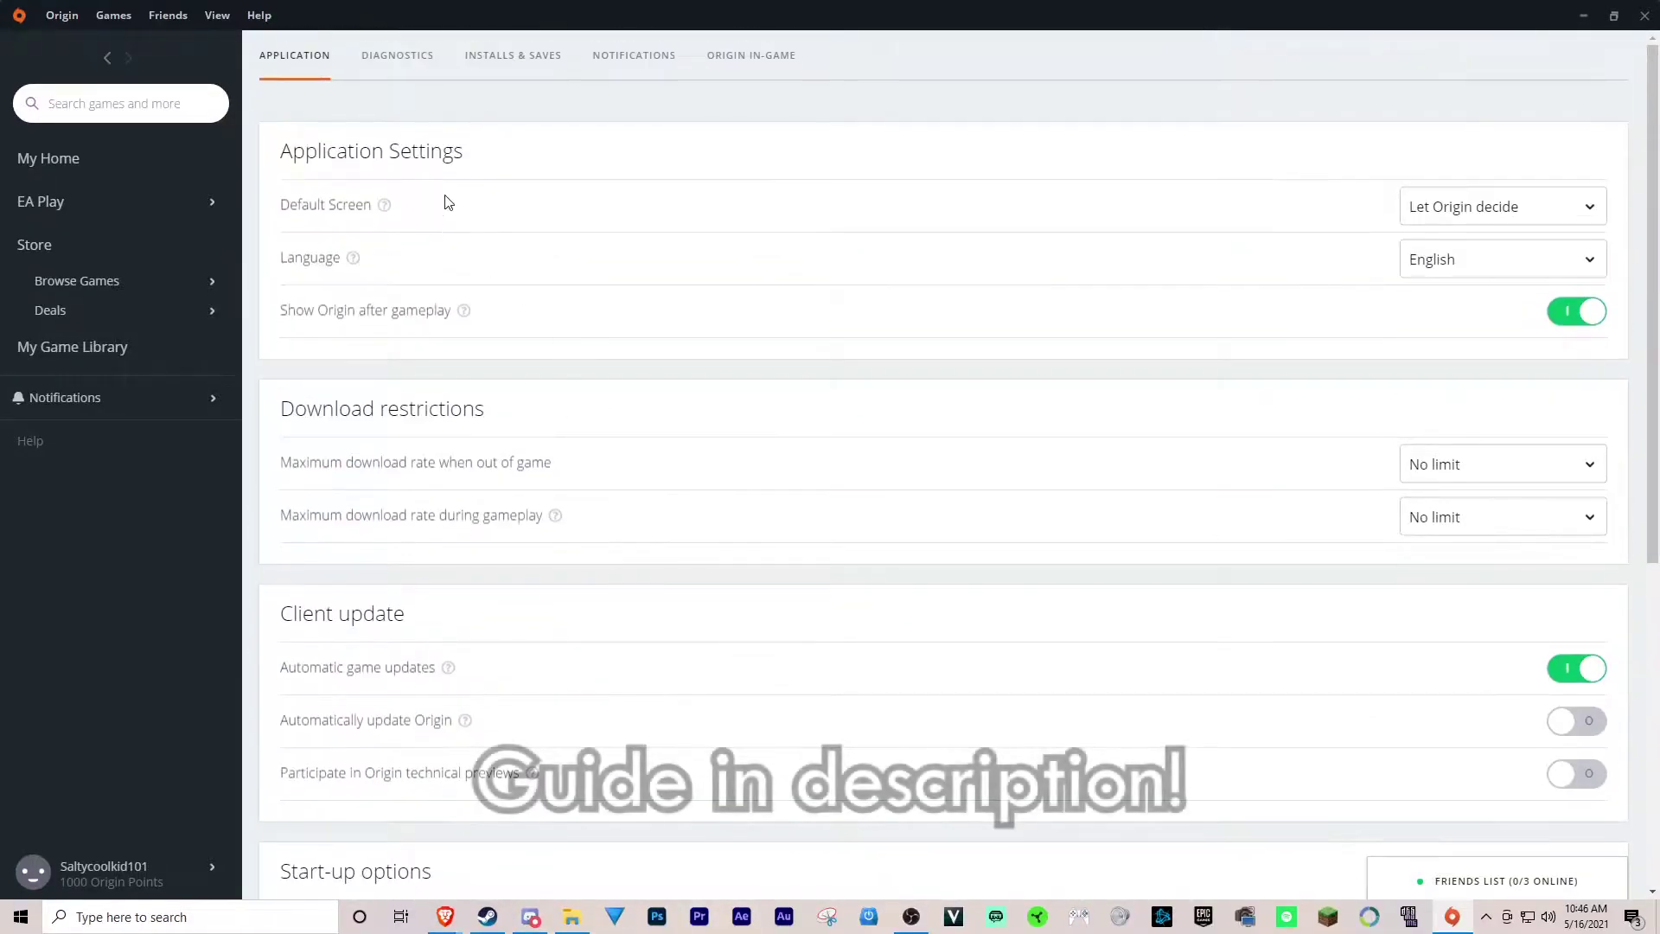
pyautogui.click(778, 79)
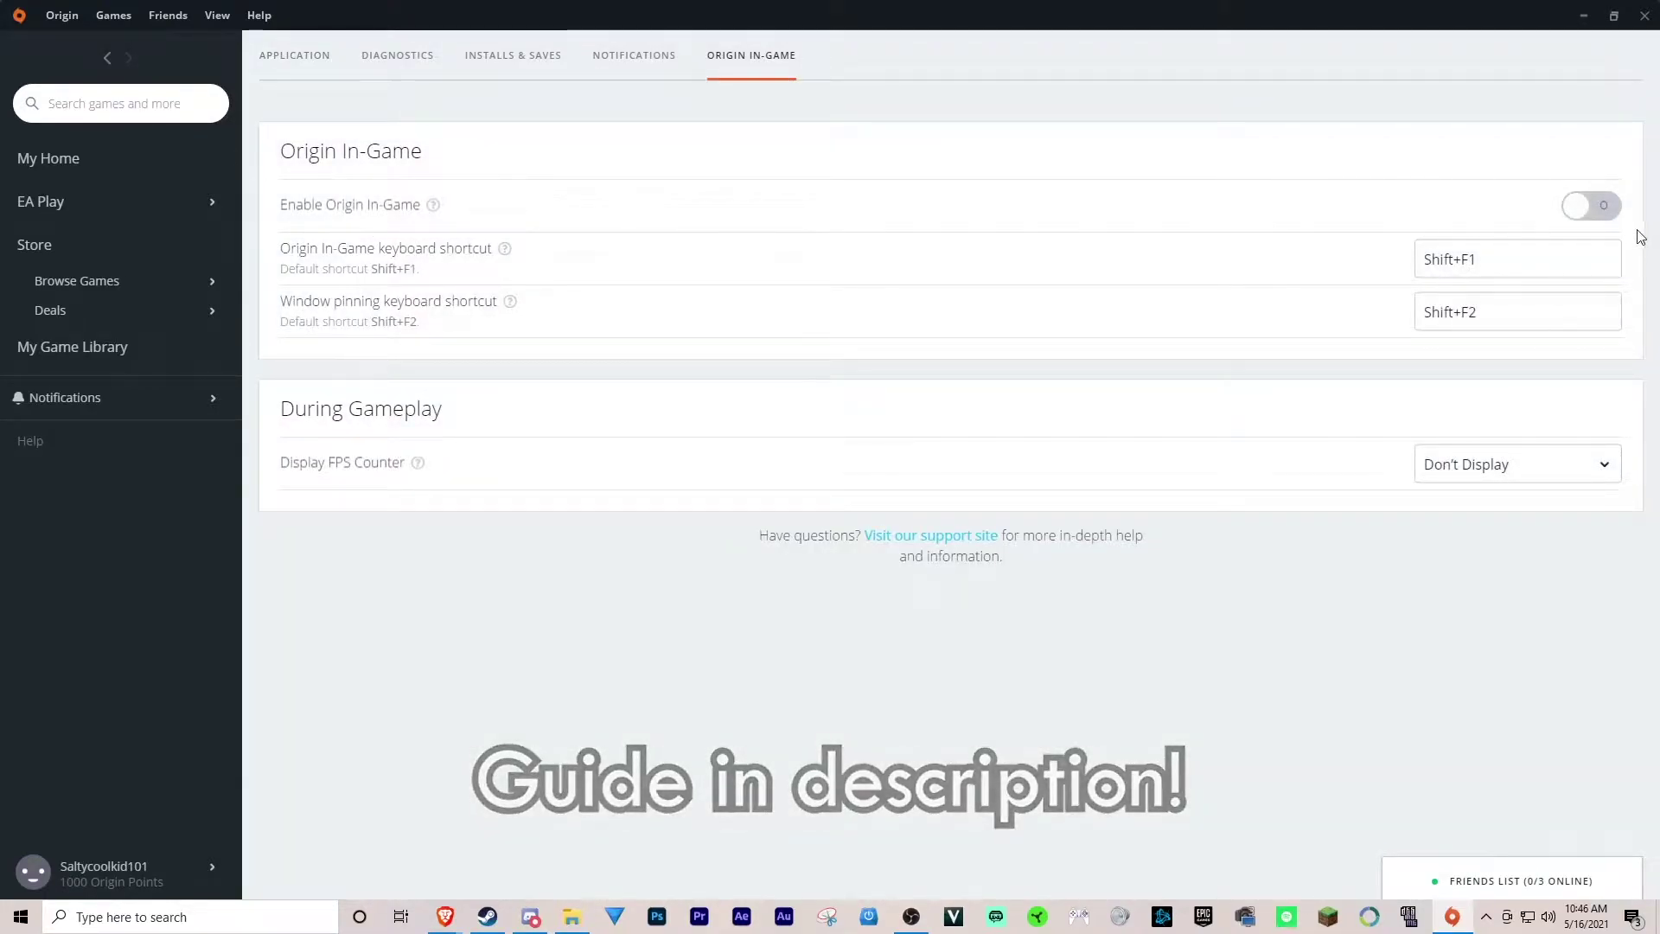
pyautogui.click(1581, 4)
# - Switch to the Brave browser and view the Download section of the reshade.me home page, then minimize the browser
pyautogui.click(445, 916)
pyautogui.click(638, 843)
pyautogui.scroll(9, 1004, 556)
pyautogui.scroll(3, 1040, 599)
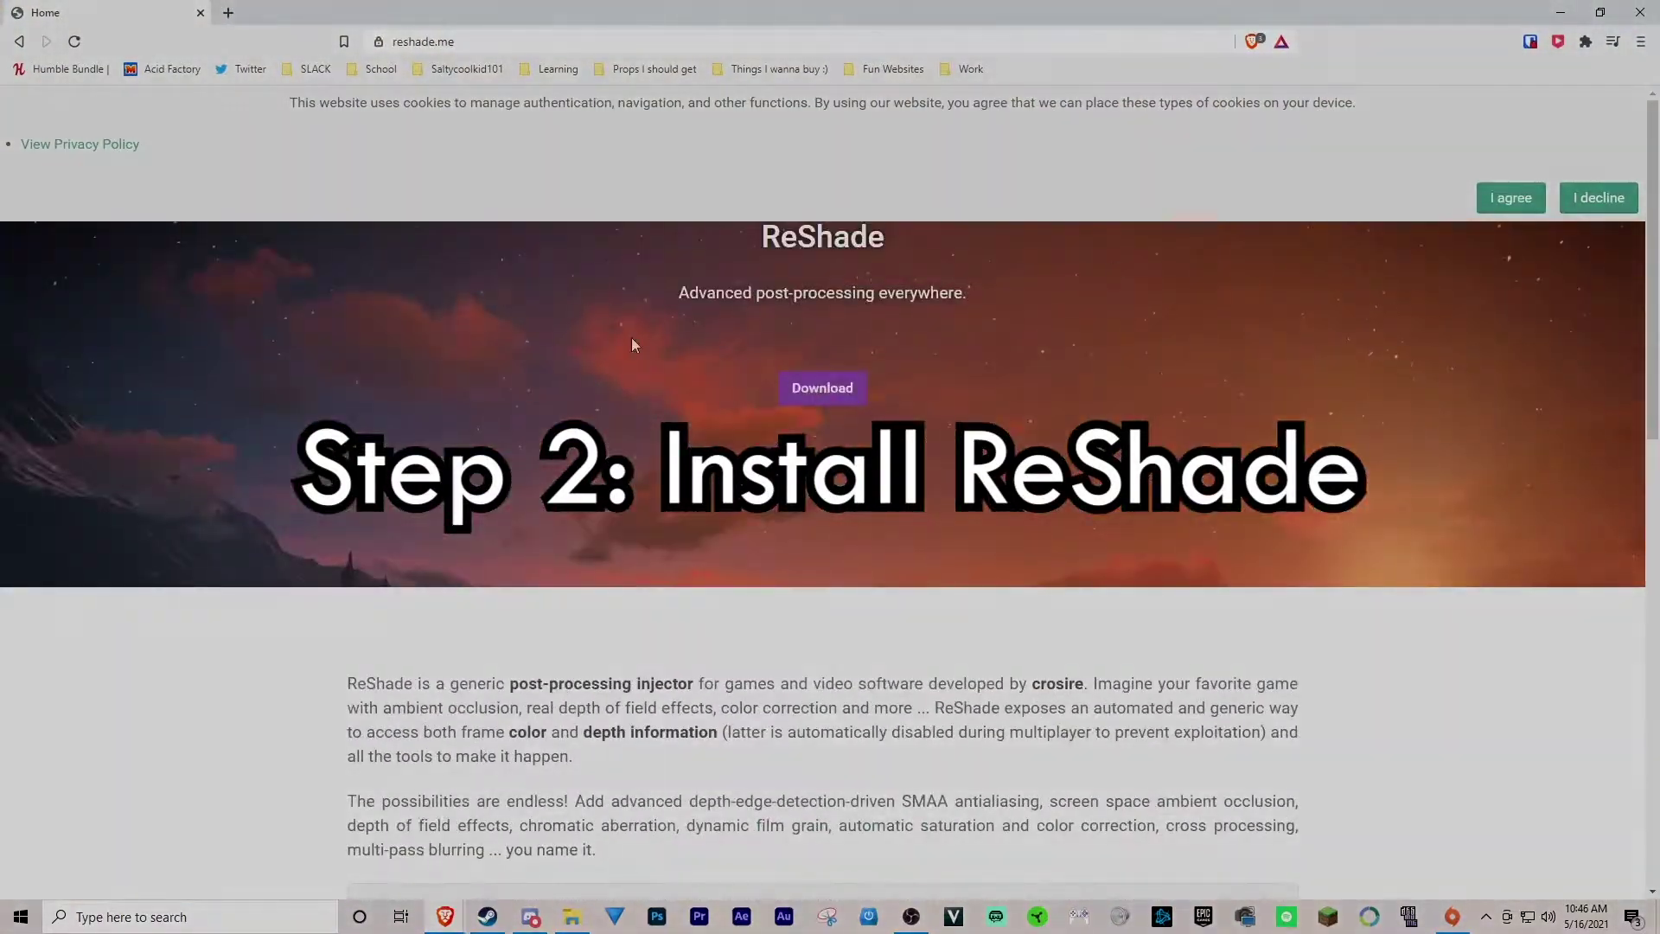
pyautogui.scroll(-4, 967, 462)
pyautogui.scroll(-9, 966, 462)
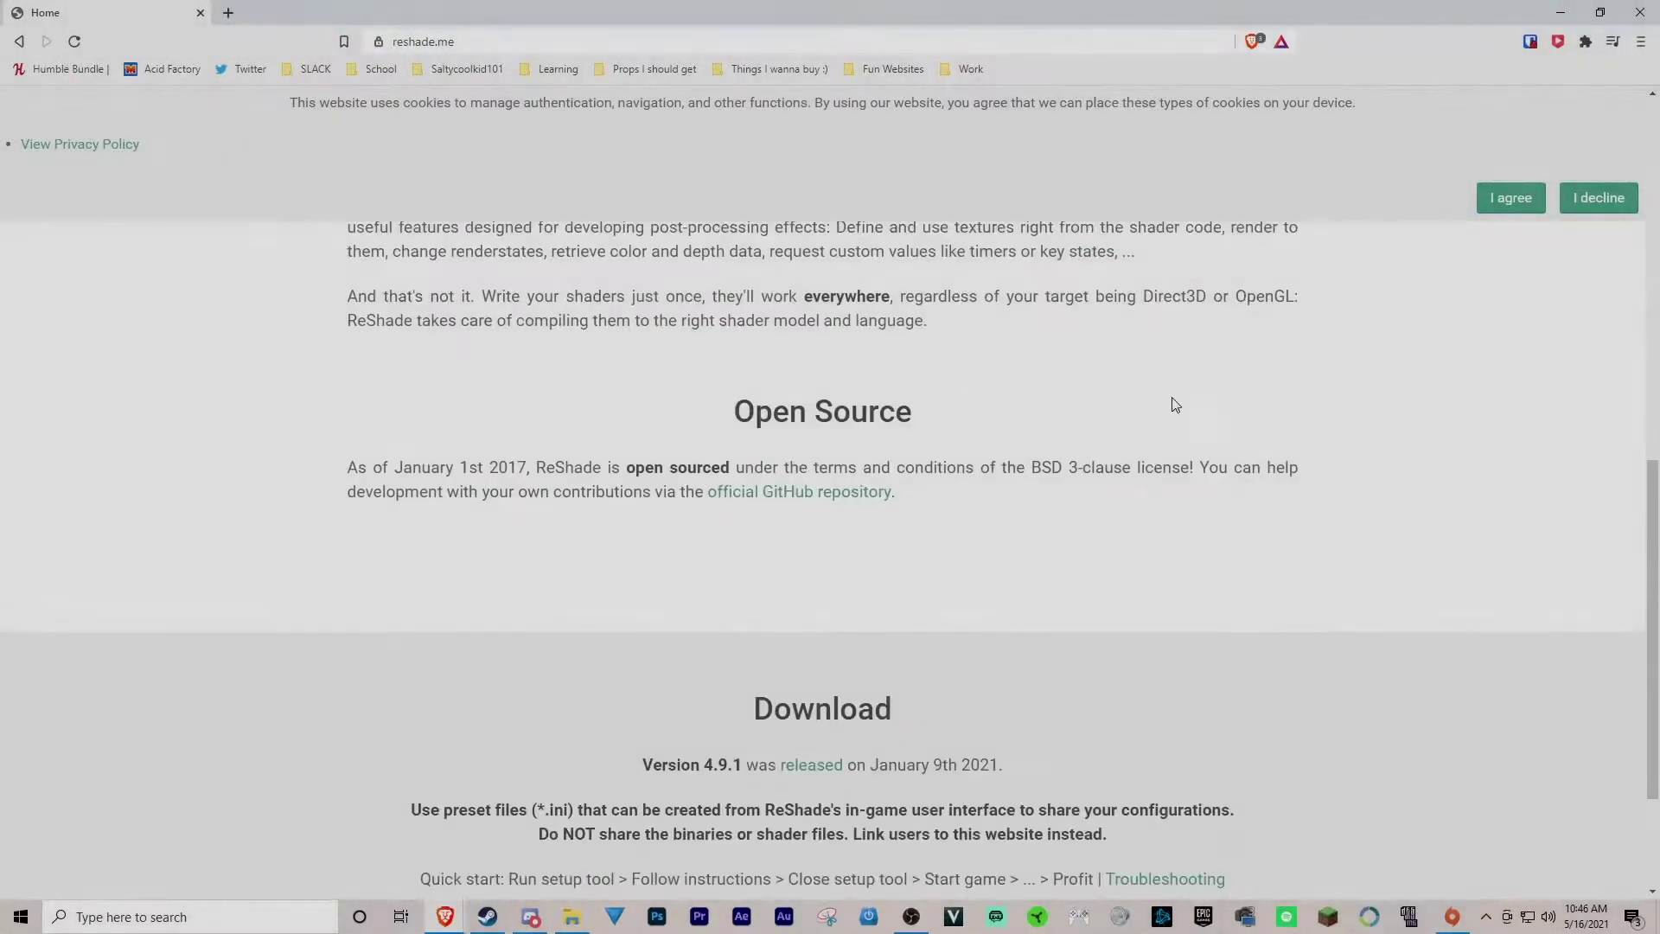
pyautogui.click(851, 733)
pyautogui.click(1560, 12)
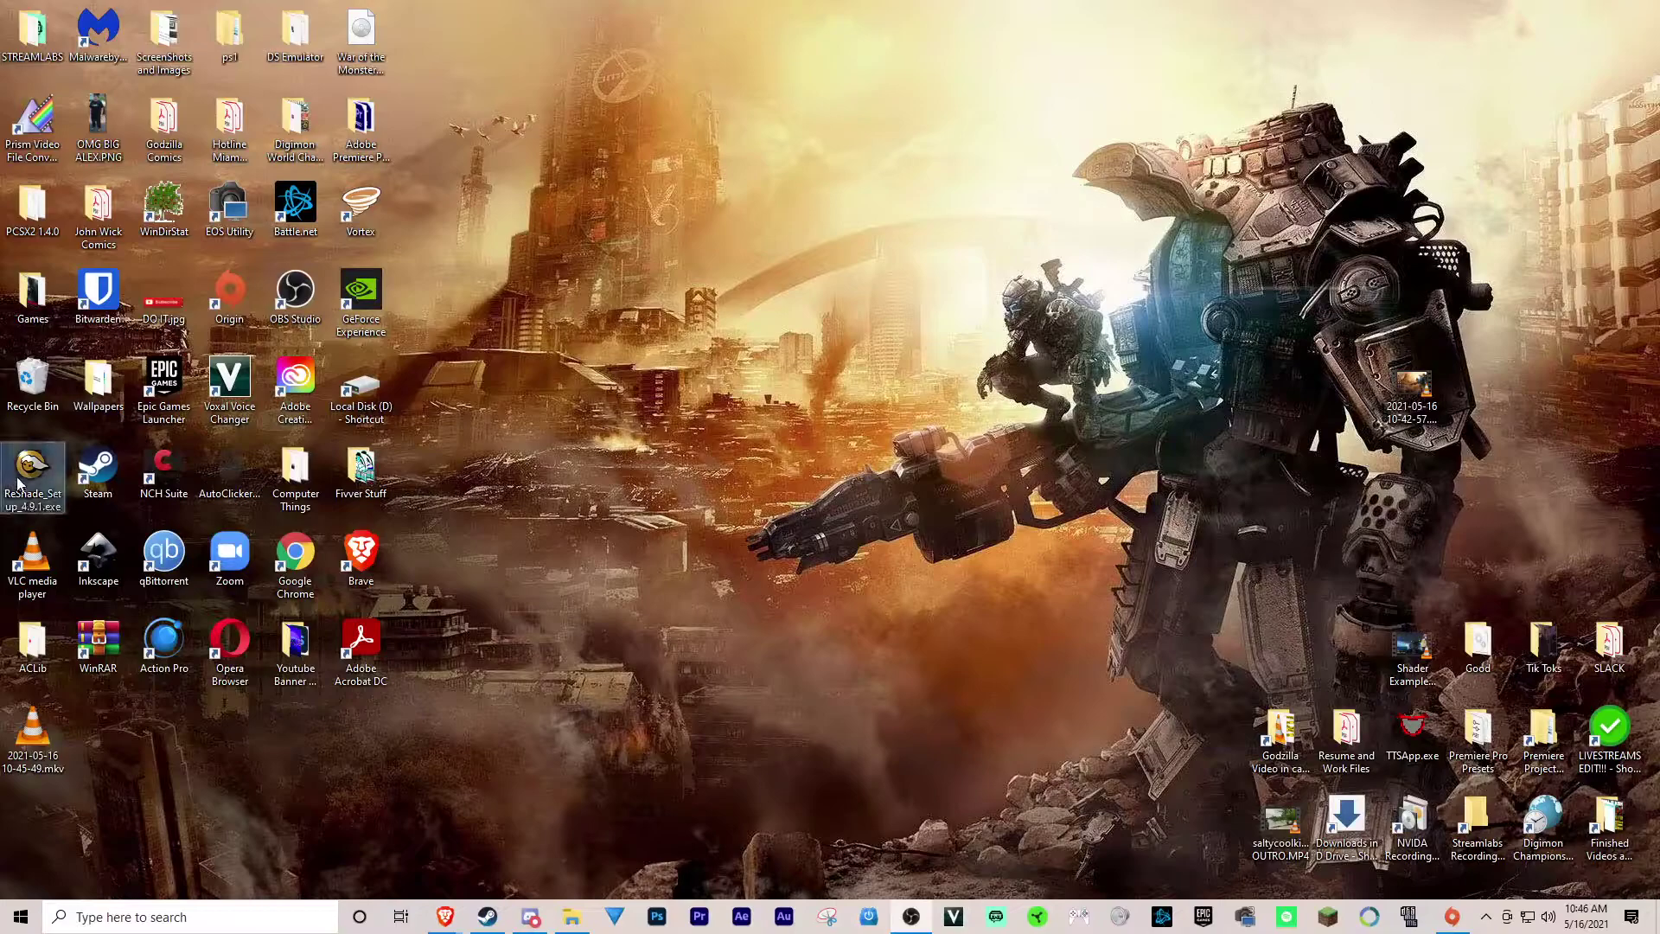
# - Run the ReShade 4.9.1 setup for Titanfall 2 with Direct3D 10/11/12 and choose to update the existing installation
pyautogui.click(19, 491)
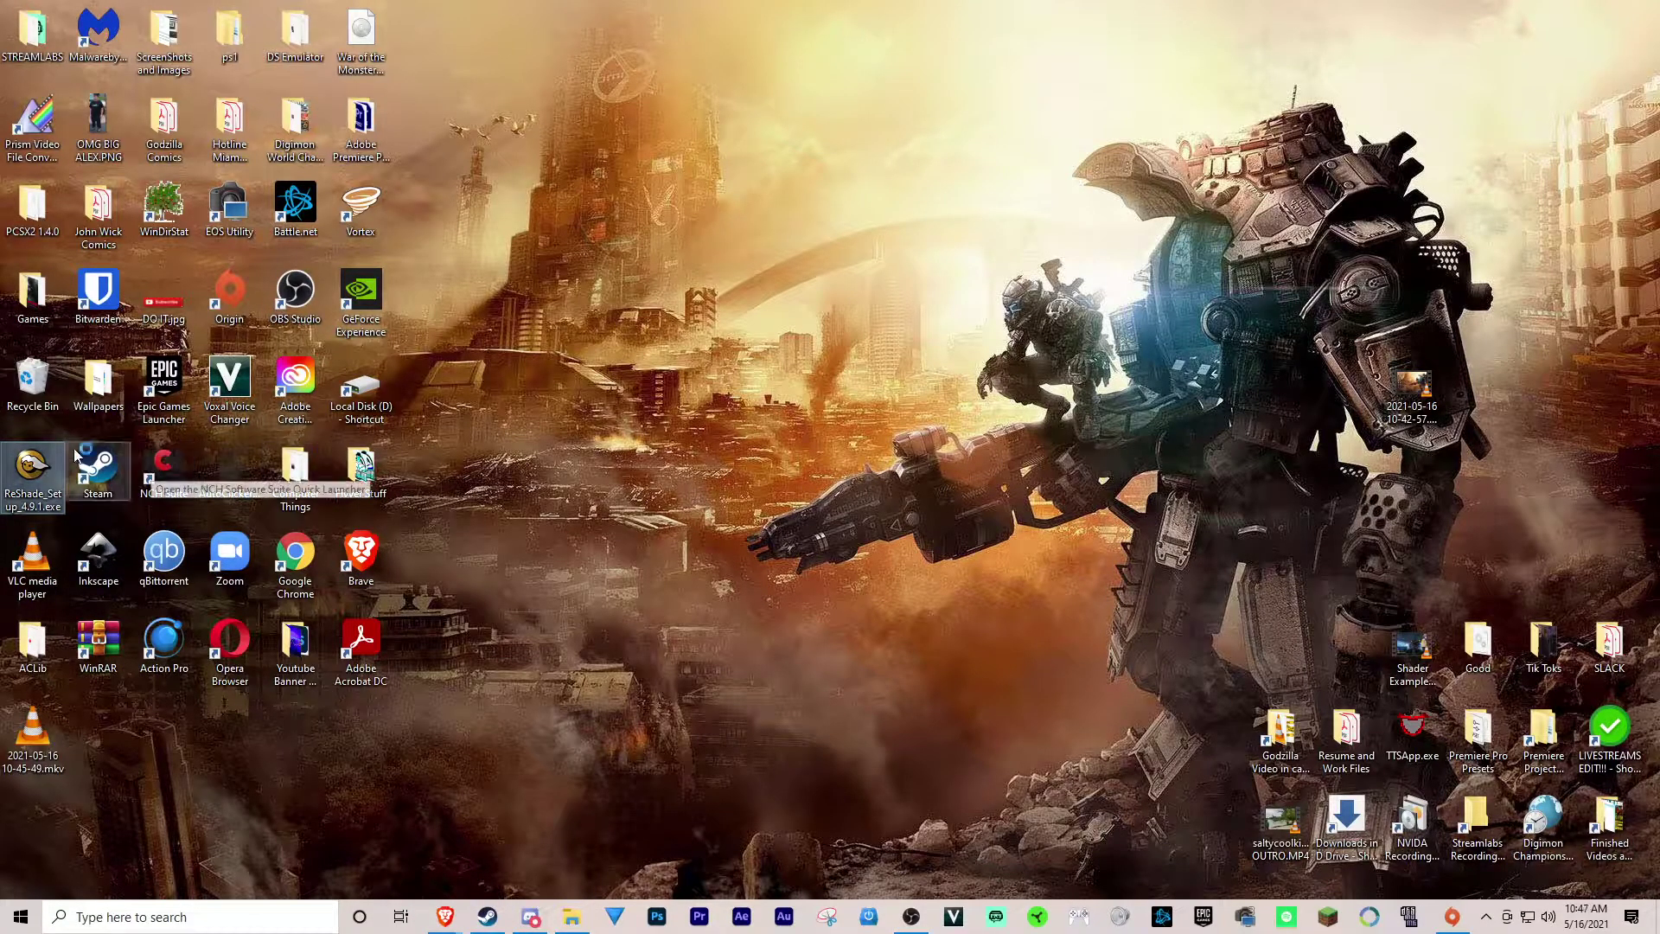
pyautogui.doubleClick(19, 491)
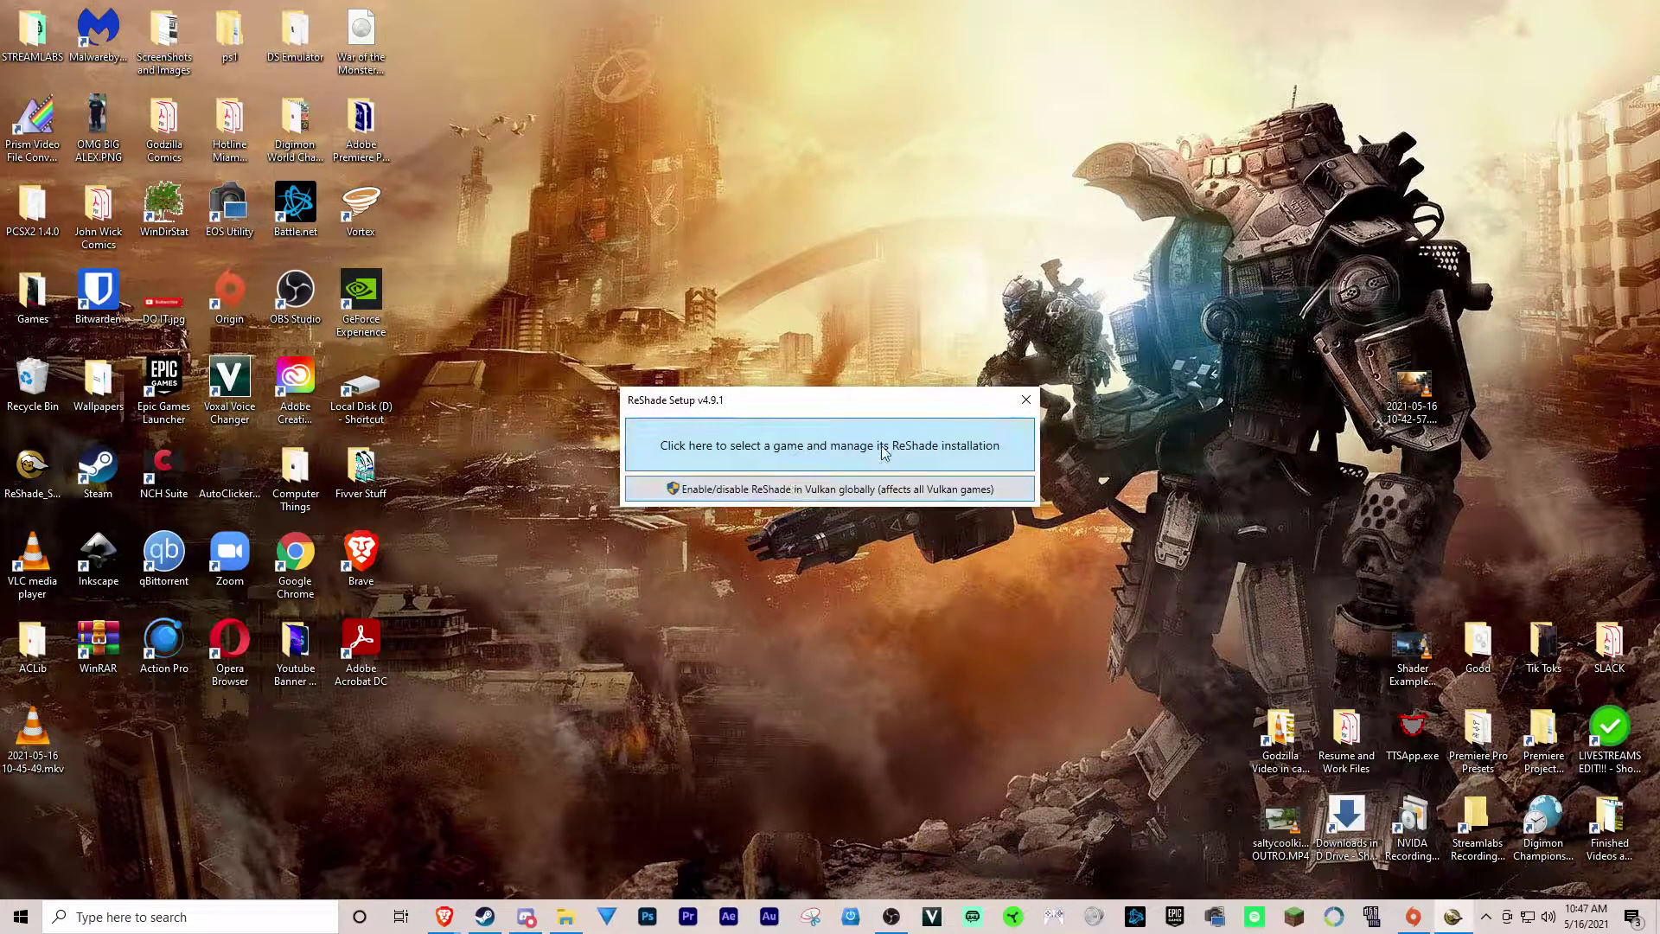
pyautogui.click(884, 449)
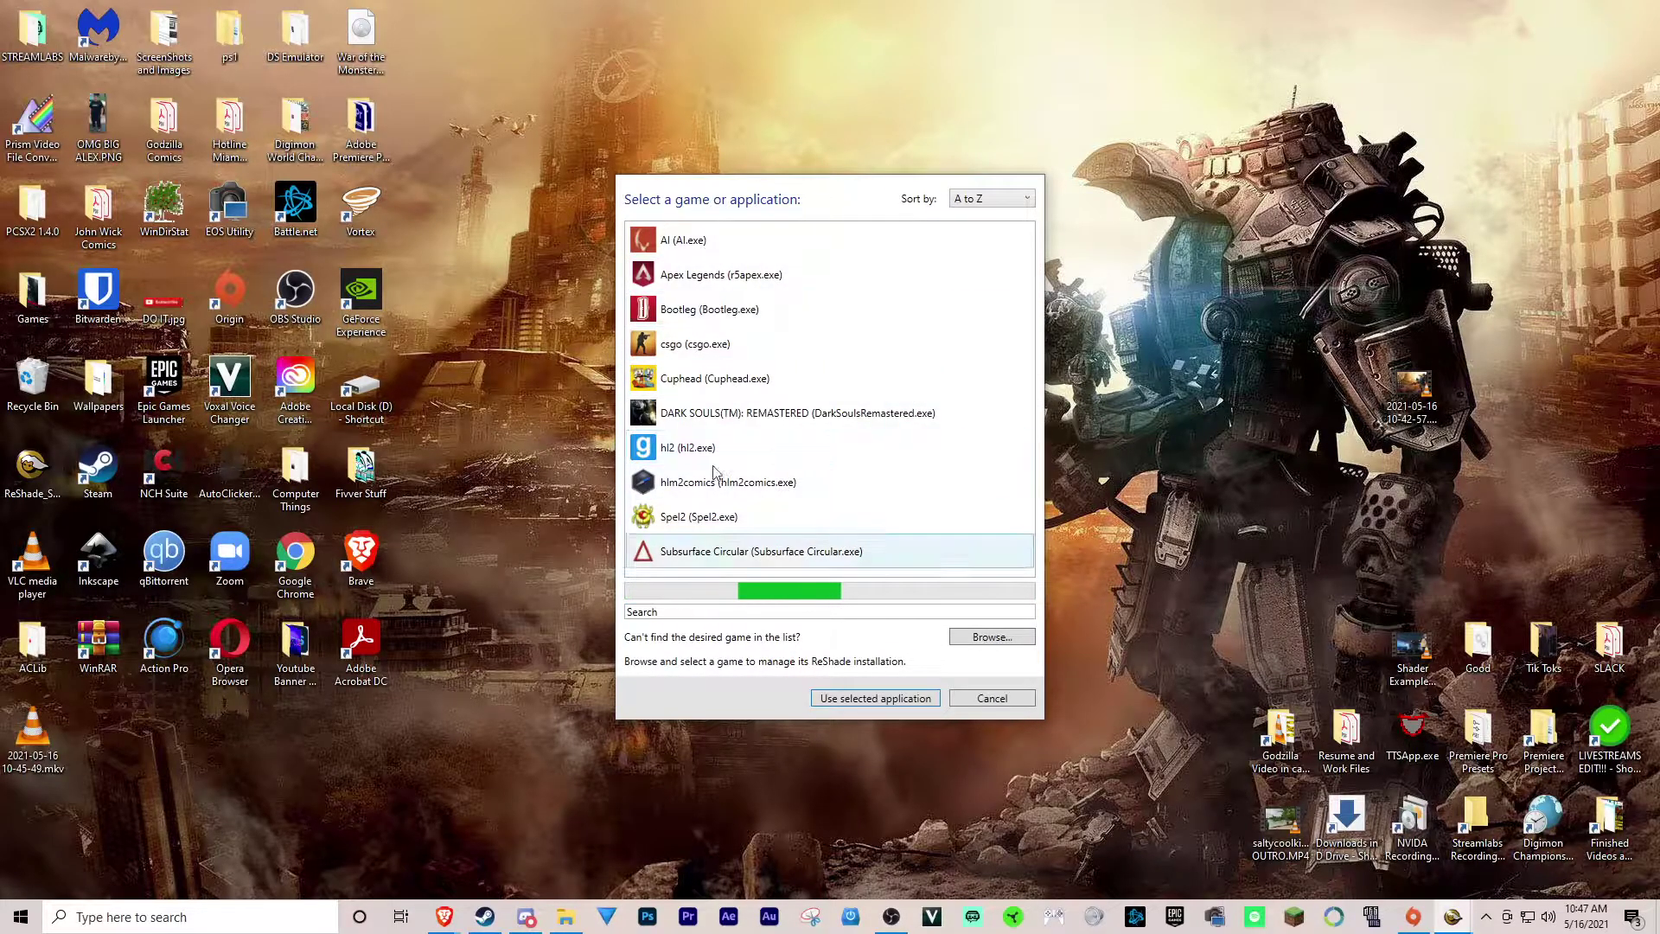
pyautogui.moveTo(1027, 322); pyautogui.dragTo(1030, 504)
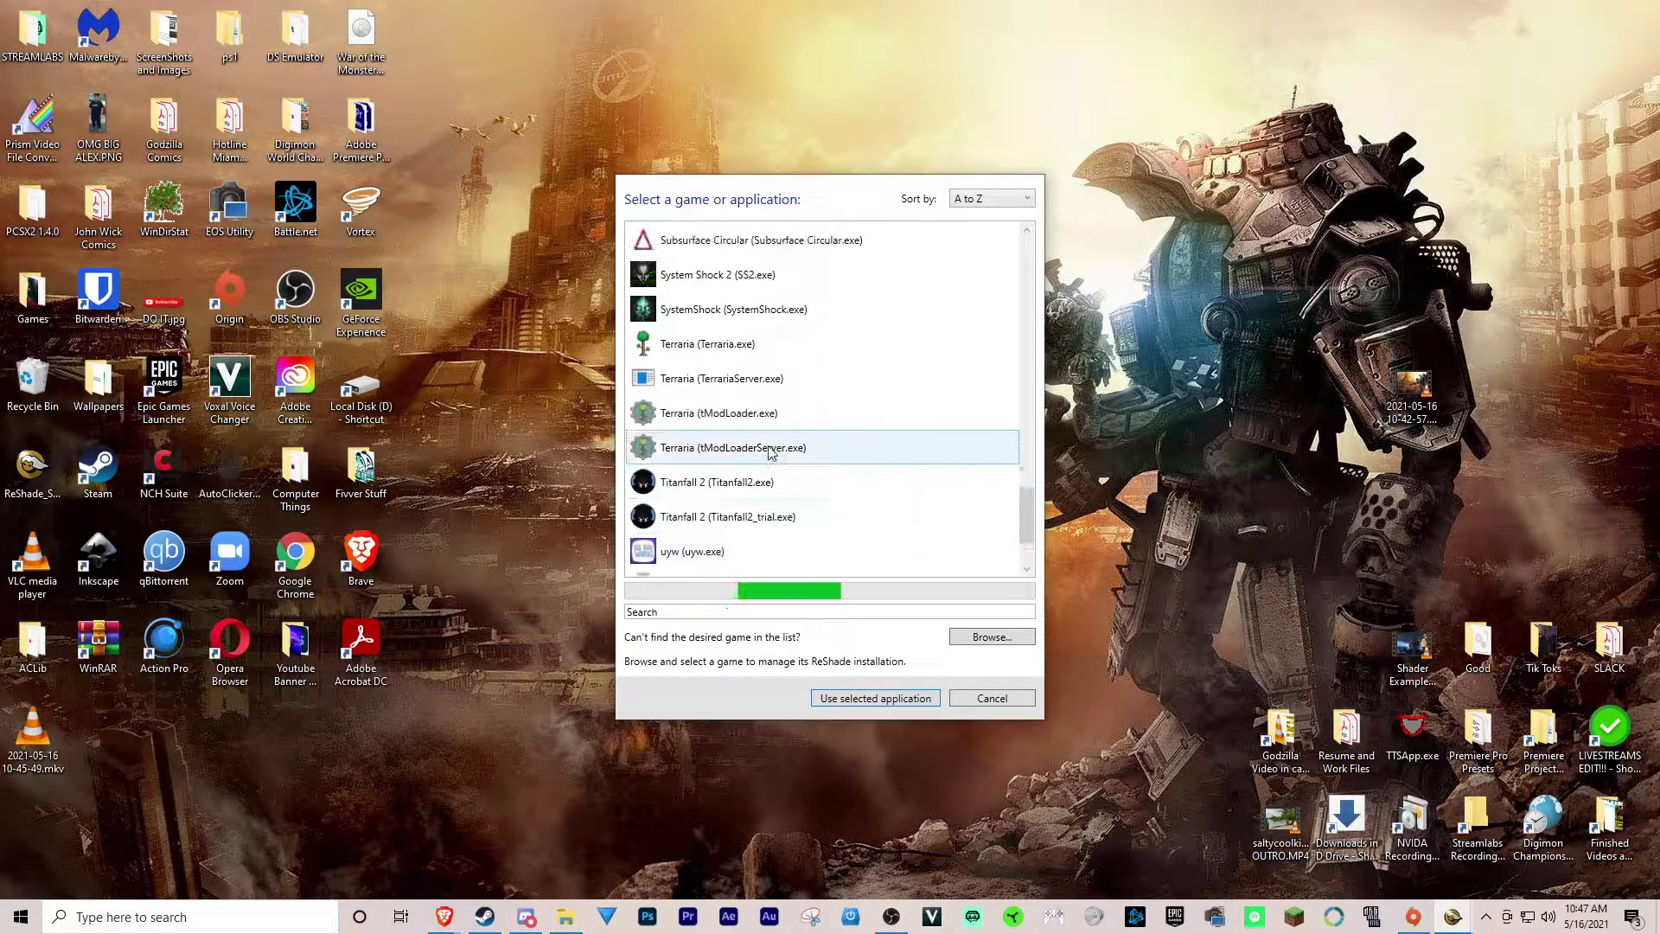
pyautogui.click(780, 516)
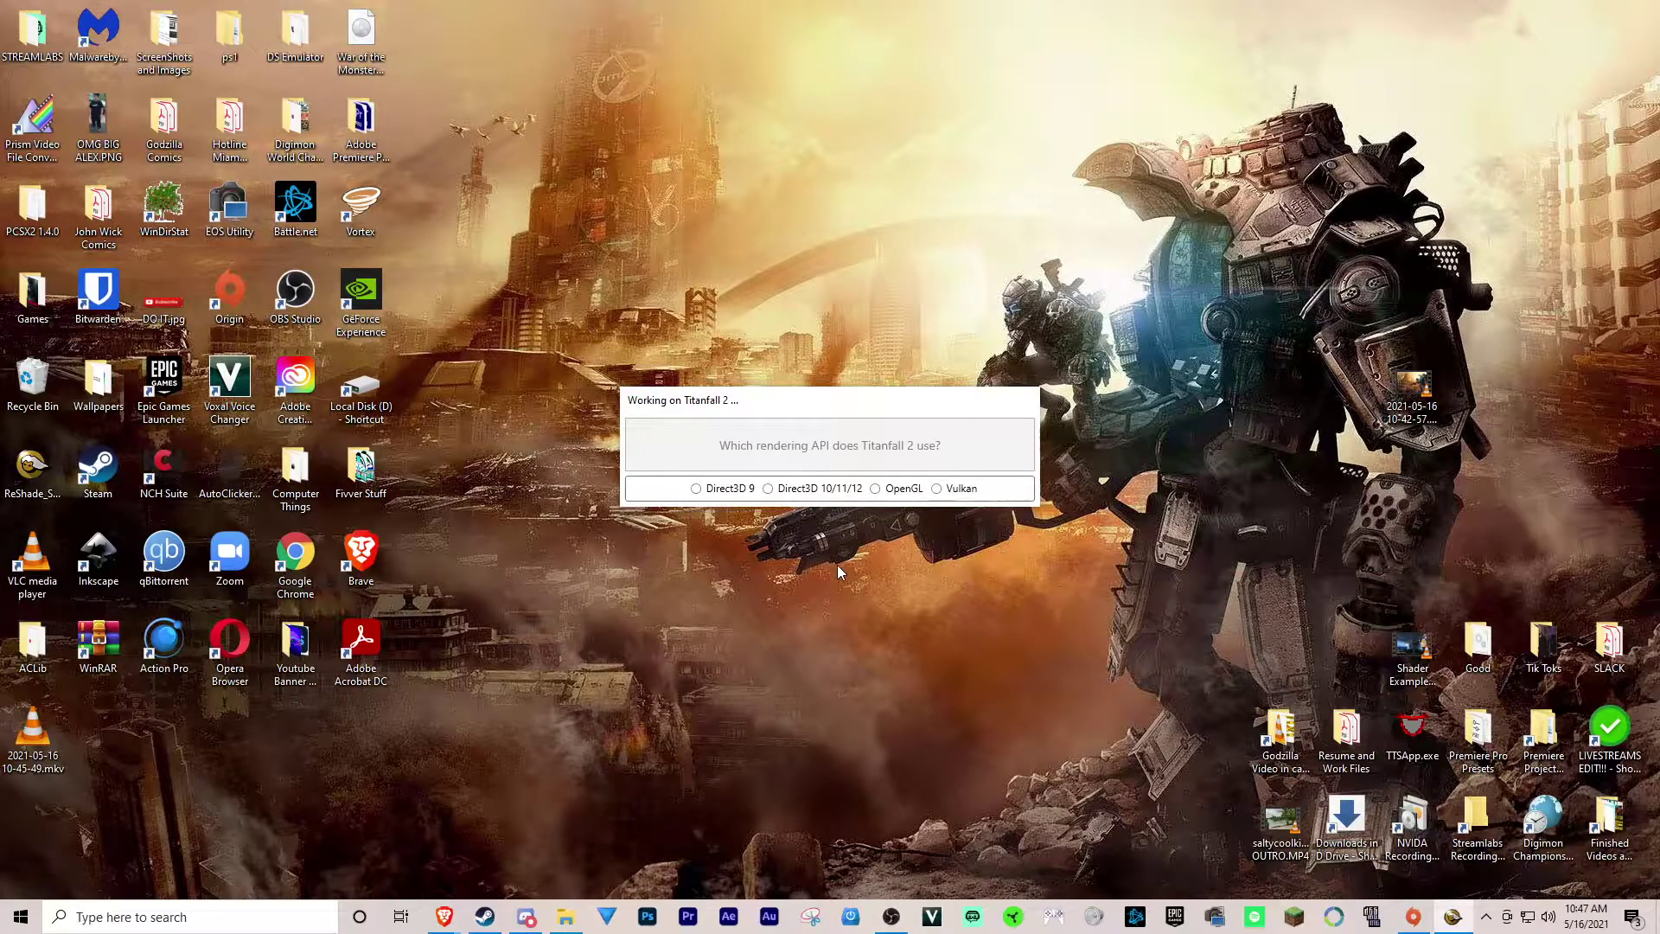
pyautogui.click(792, 489)
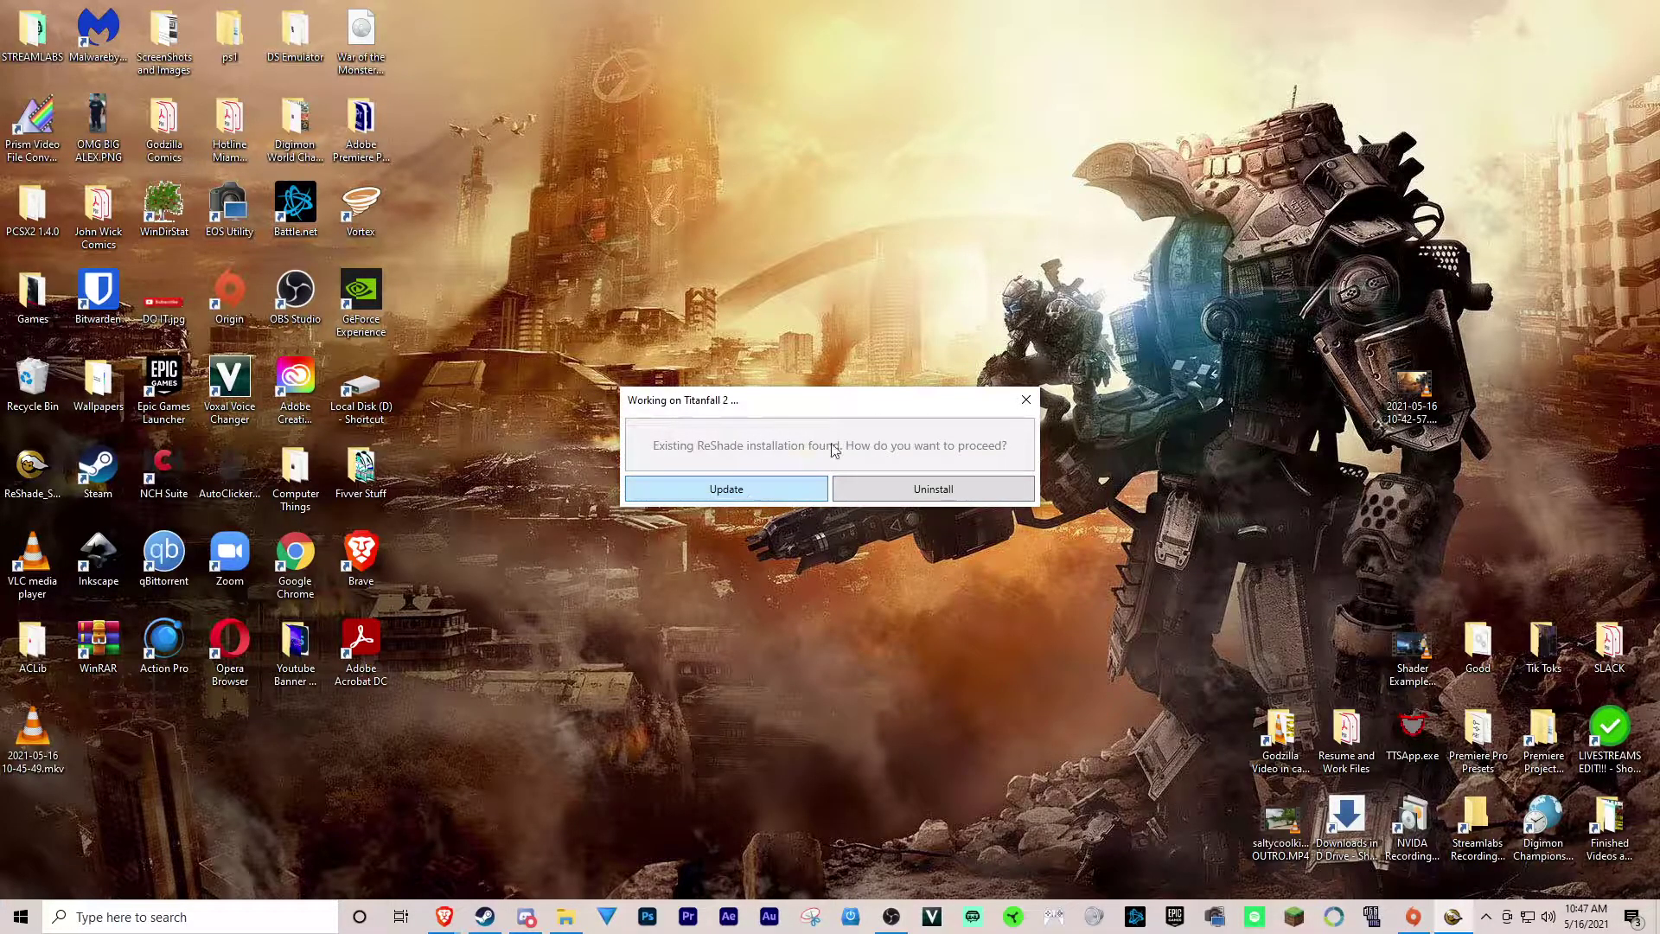
pyautogui.click(775, 484)
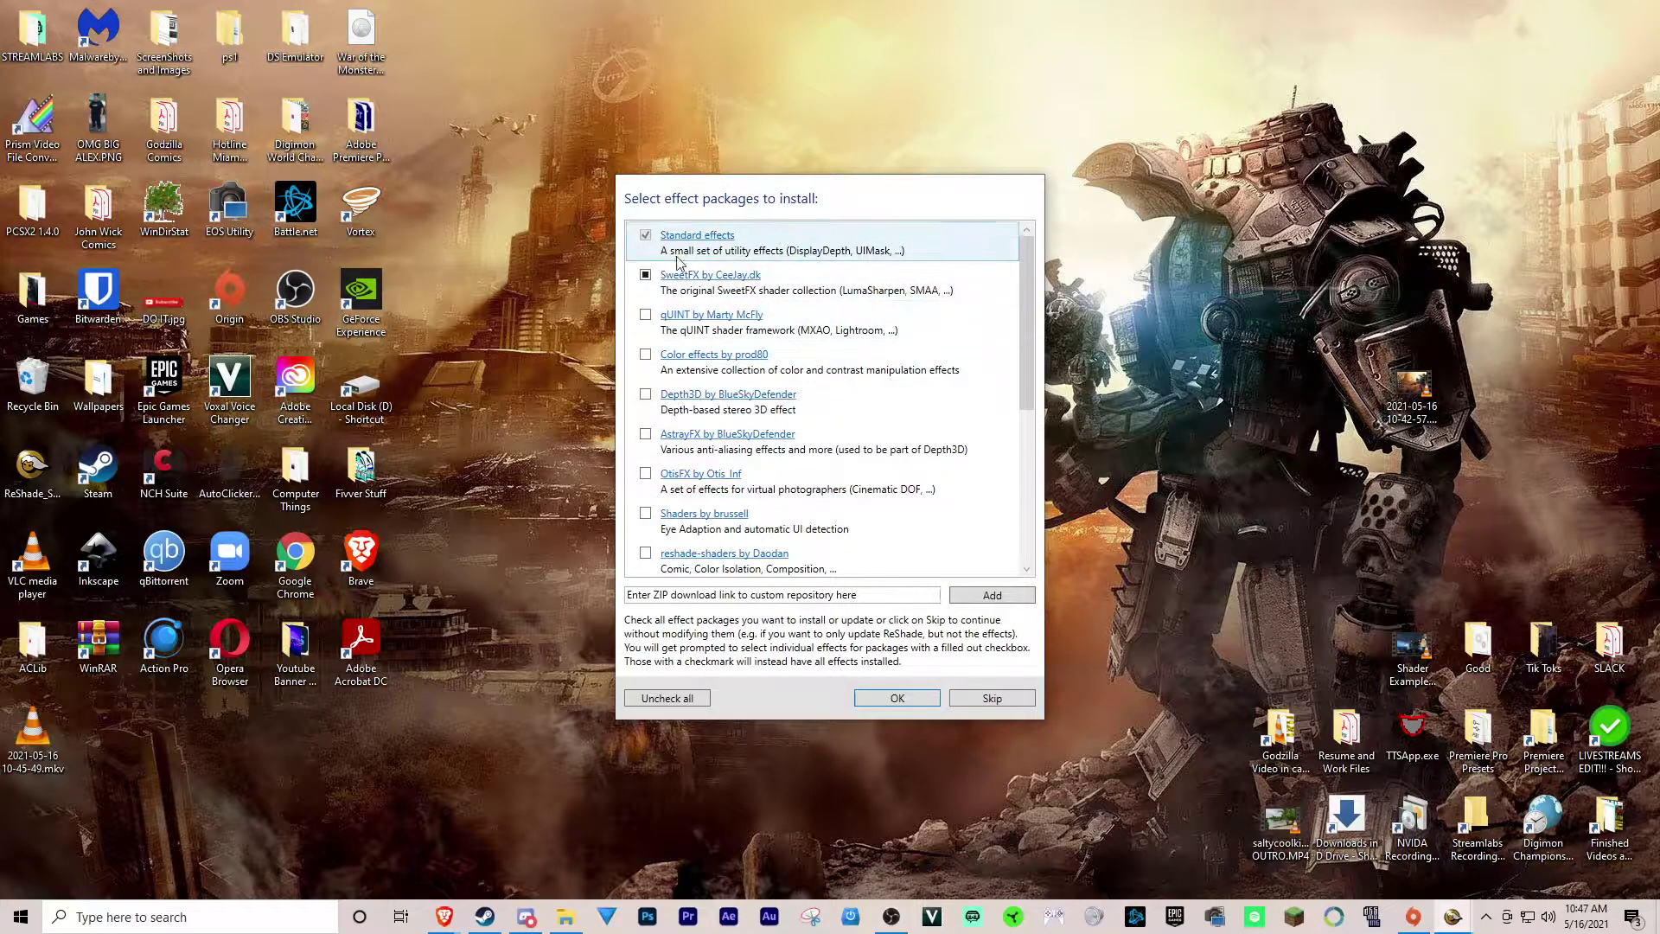
# - Review the available effect packages and confirm the installation with Standard effects and SweetFX selected
pyautogui.scroll(-7, 761, 455)
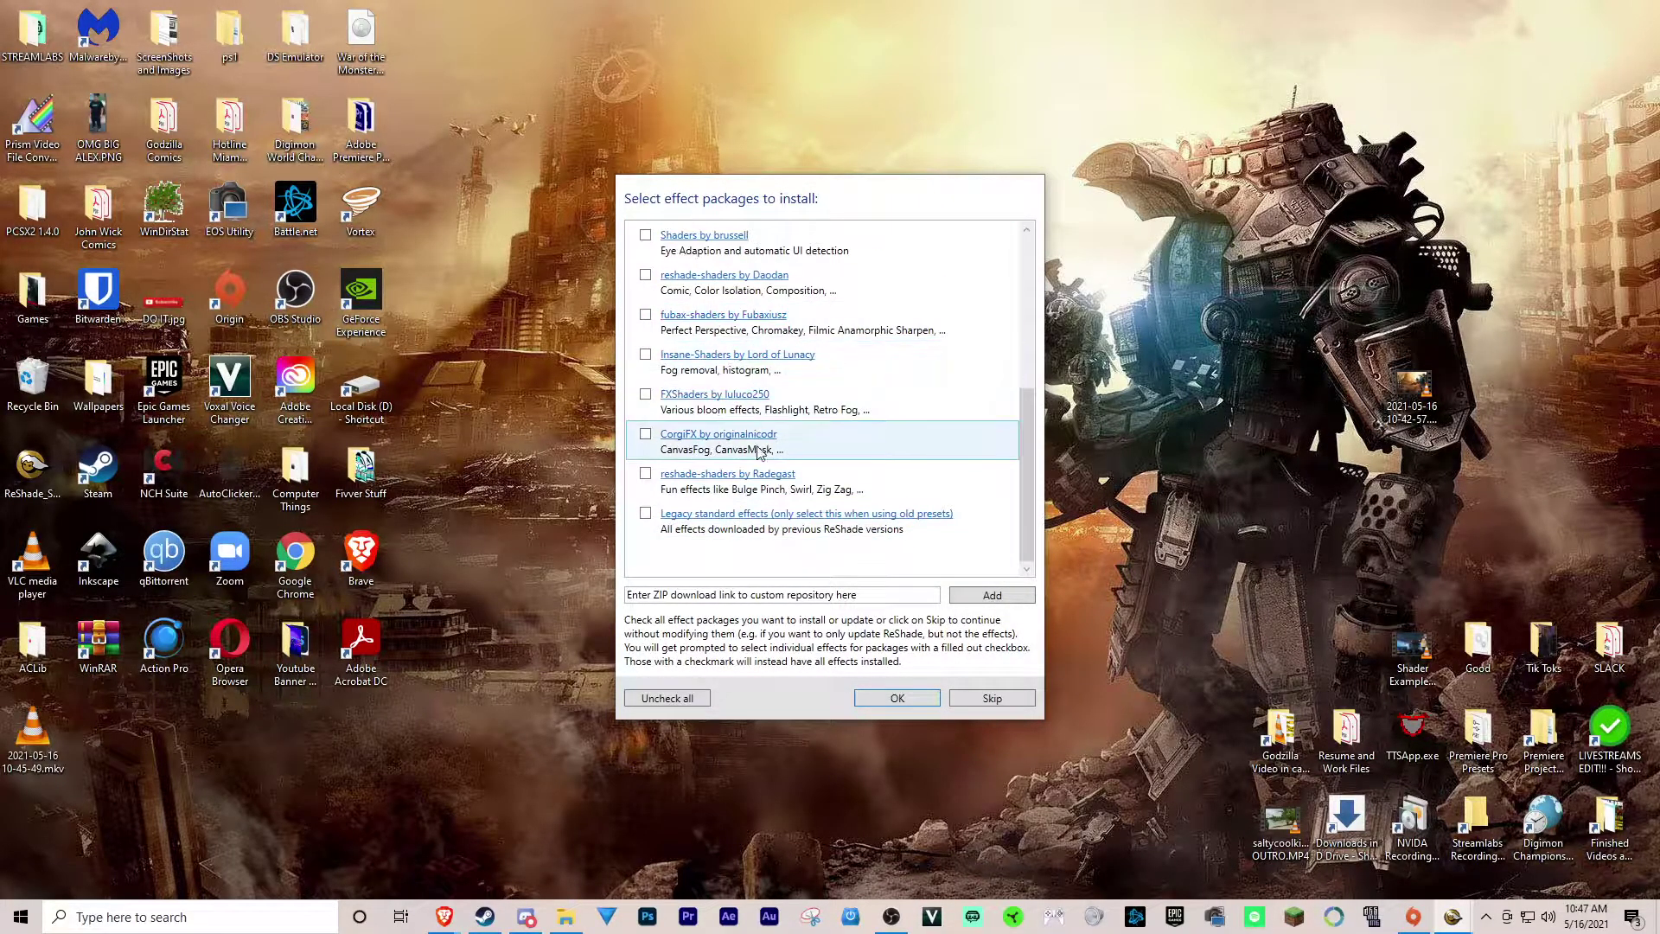
pyautogui.scroll(5, 761, 455)
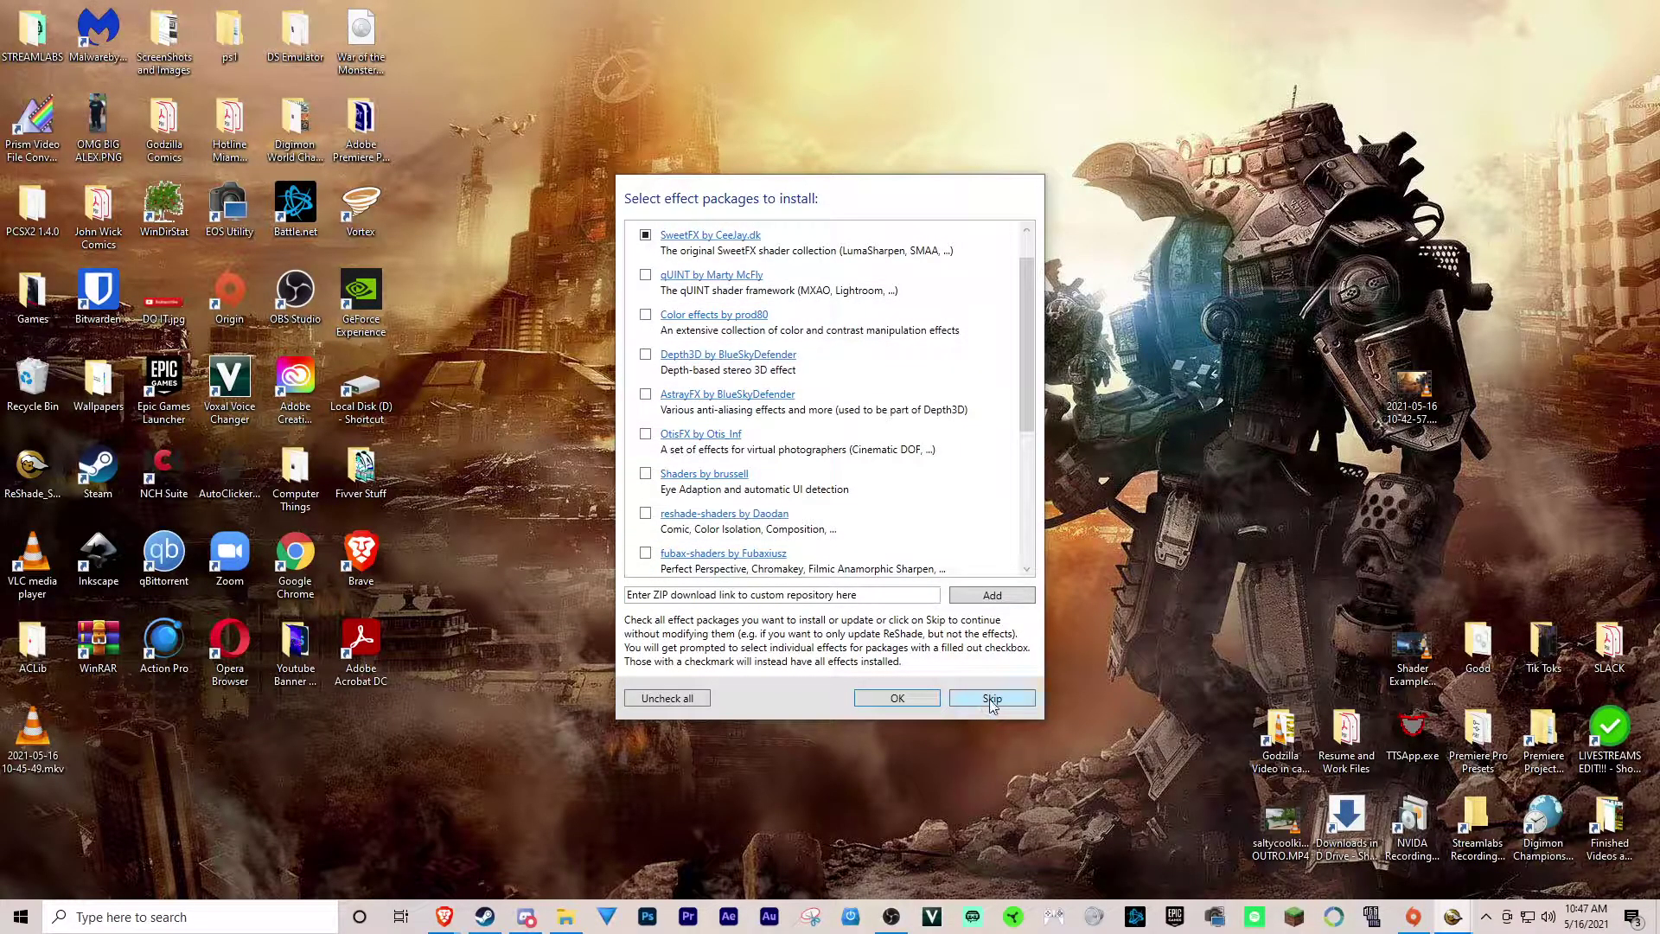
pyautogui.scroll(-3, 856, 433)
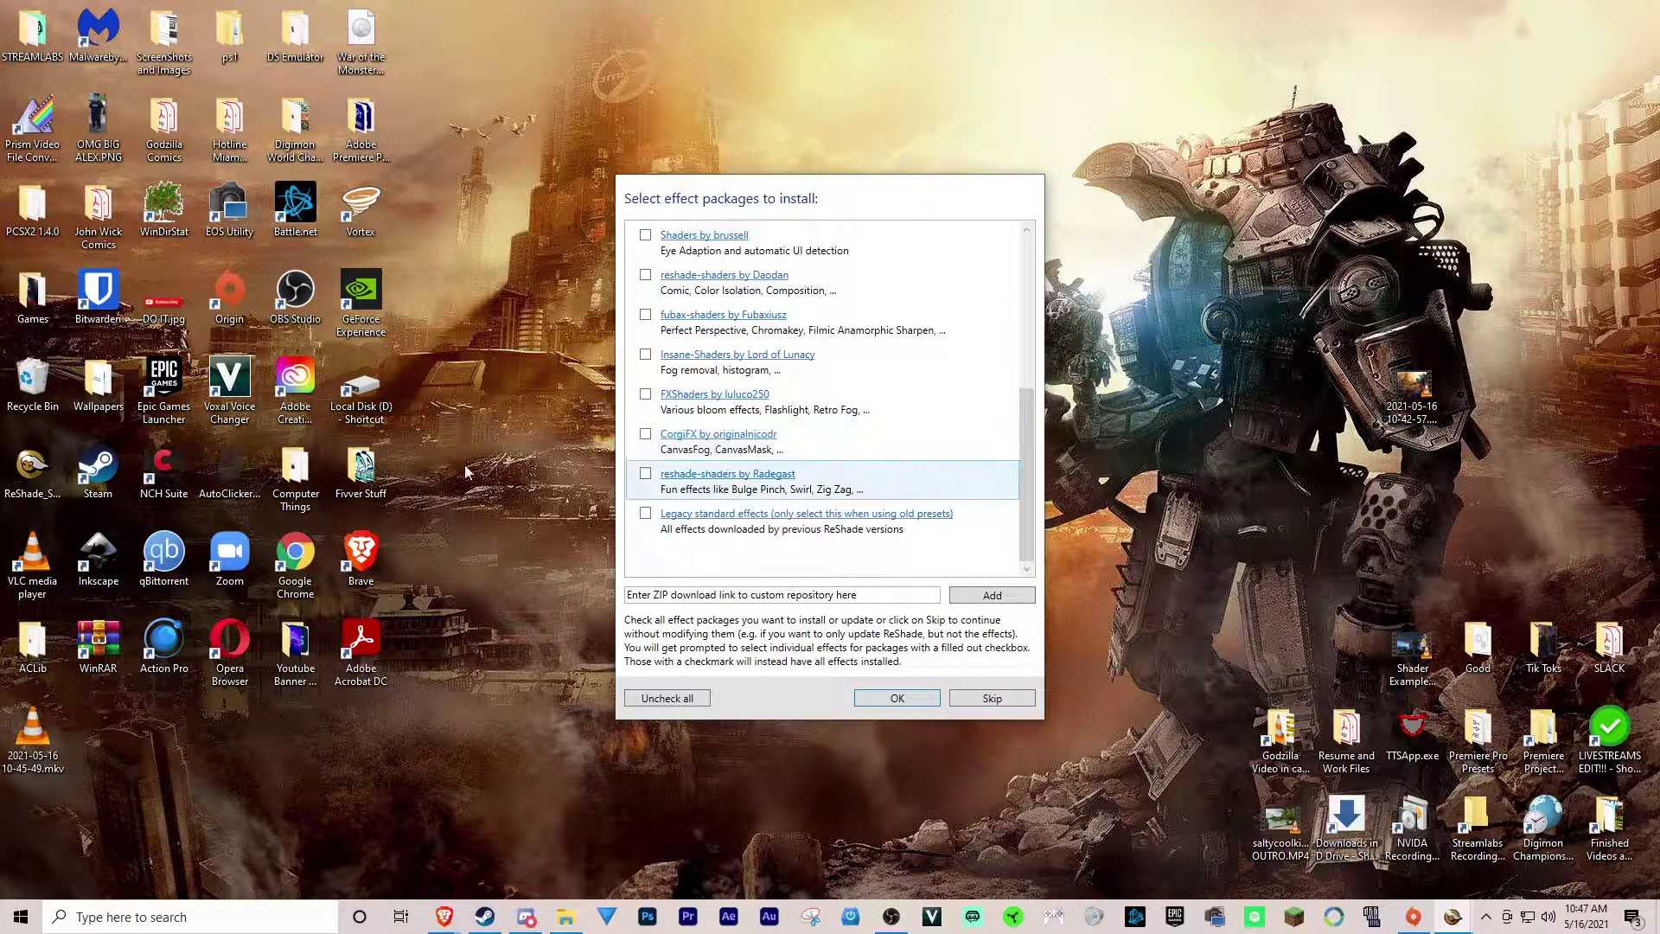
pyautogui.scroll(5, 856, 434)
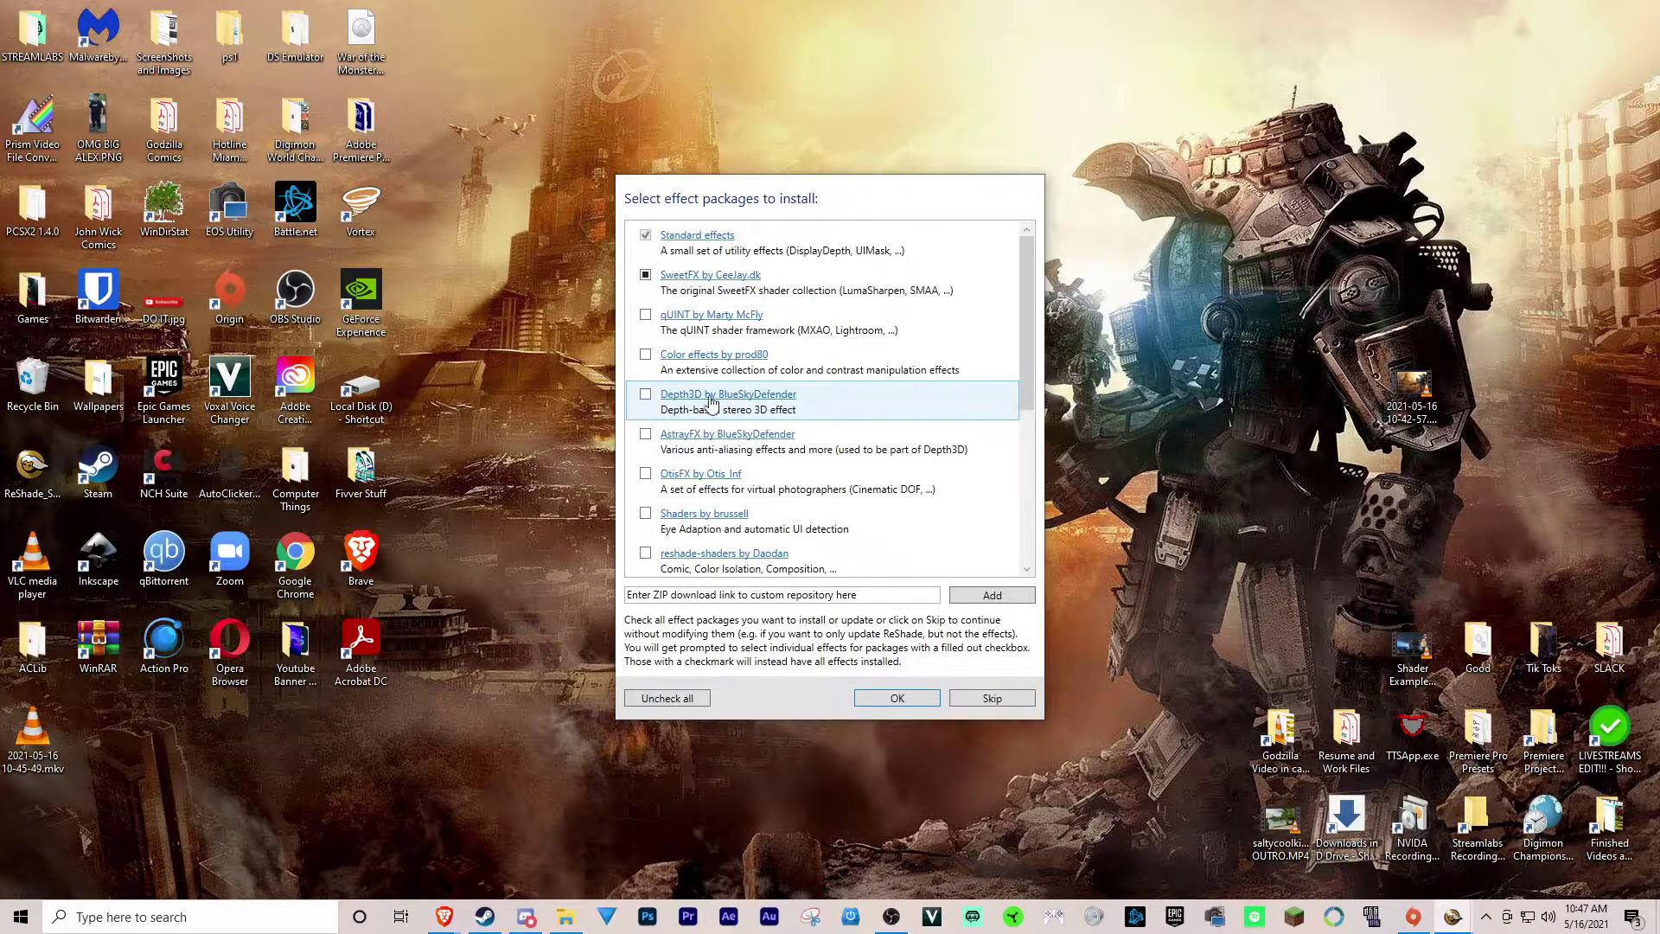
pyautogui.click(905, 699)
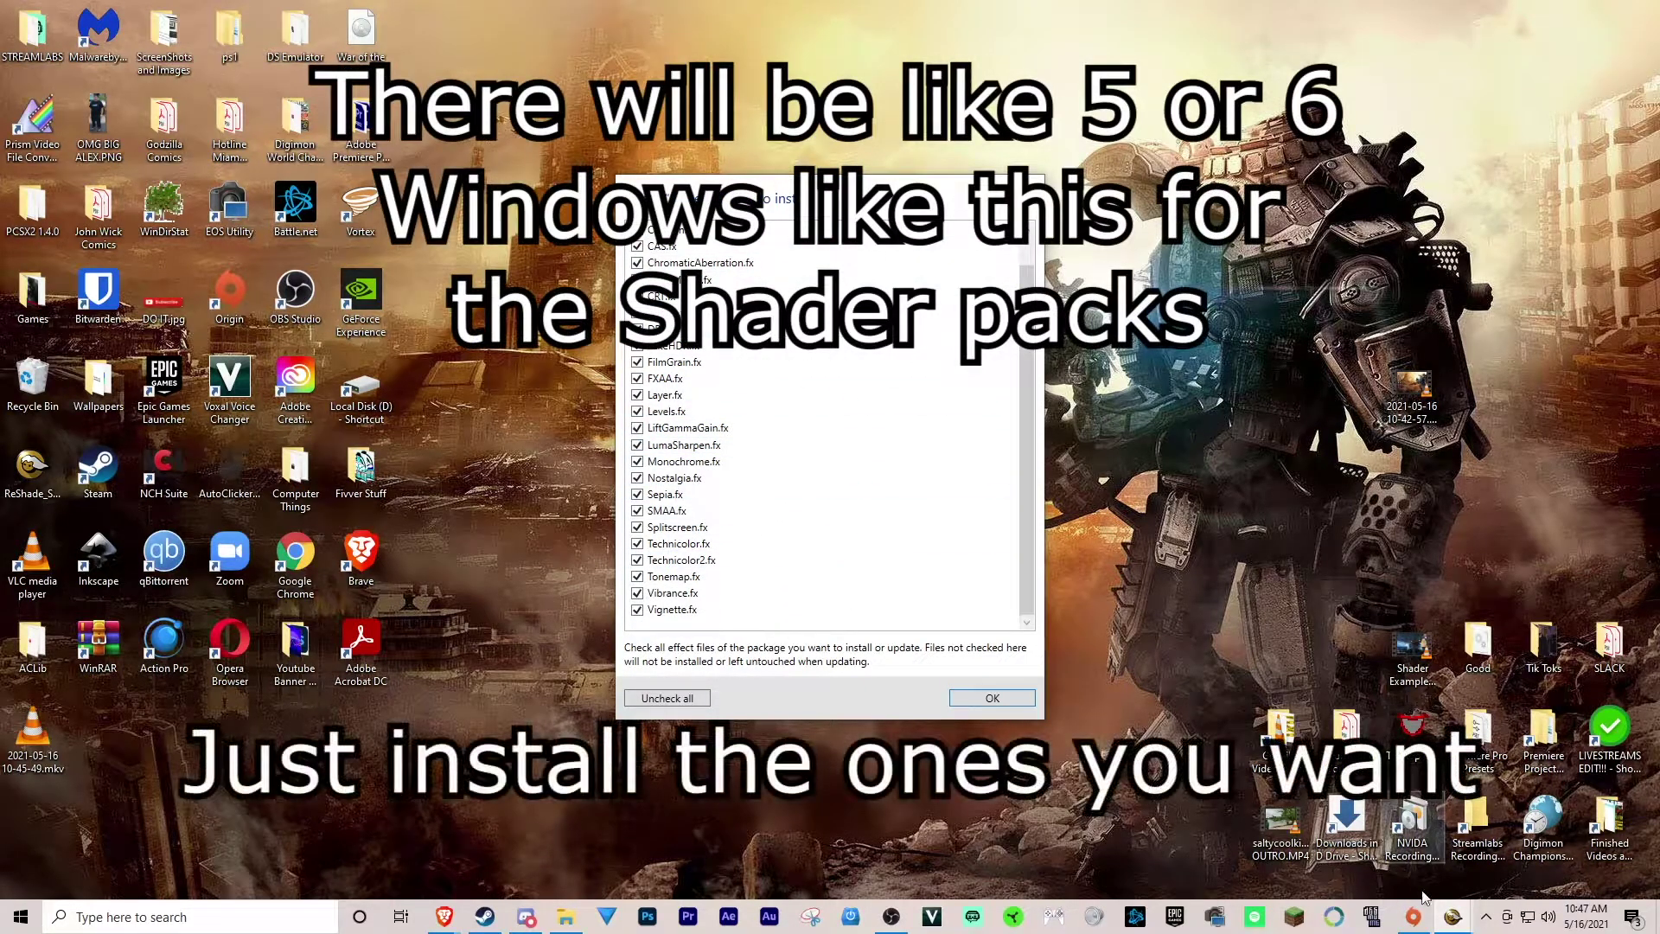
# - Dismiss the SweetFX file selection and close the ReShade setup tool once it finishes
pyautogui.moveTo(1453, 914)
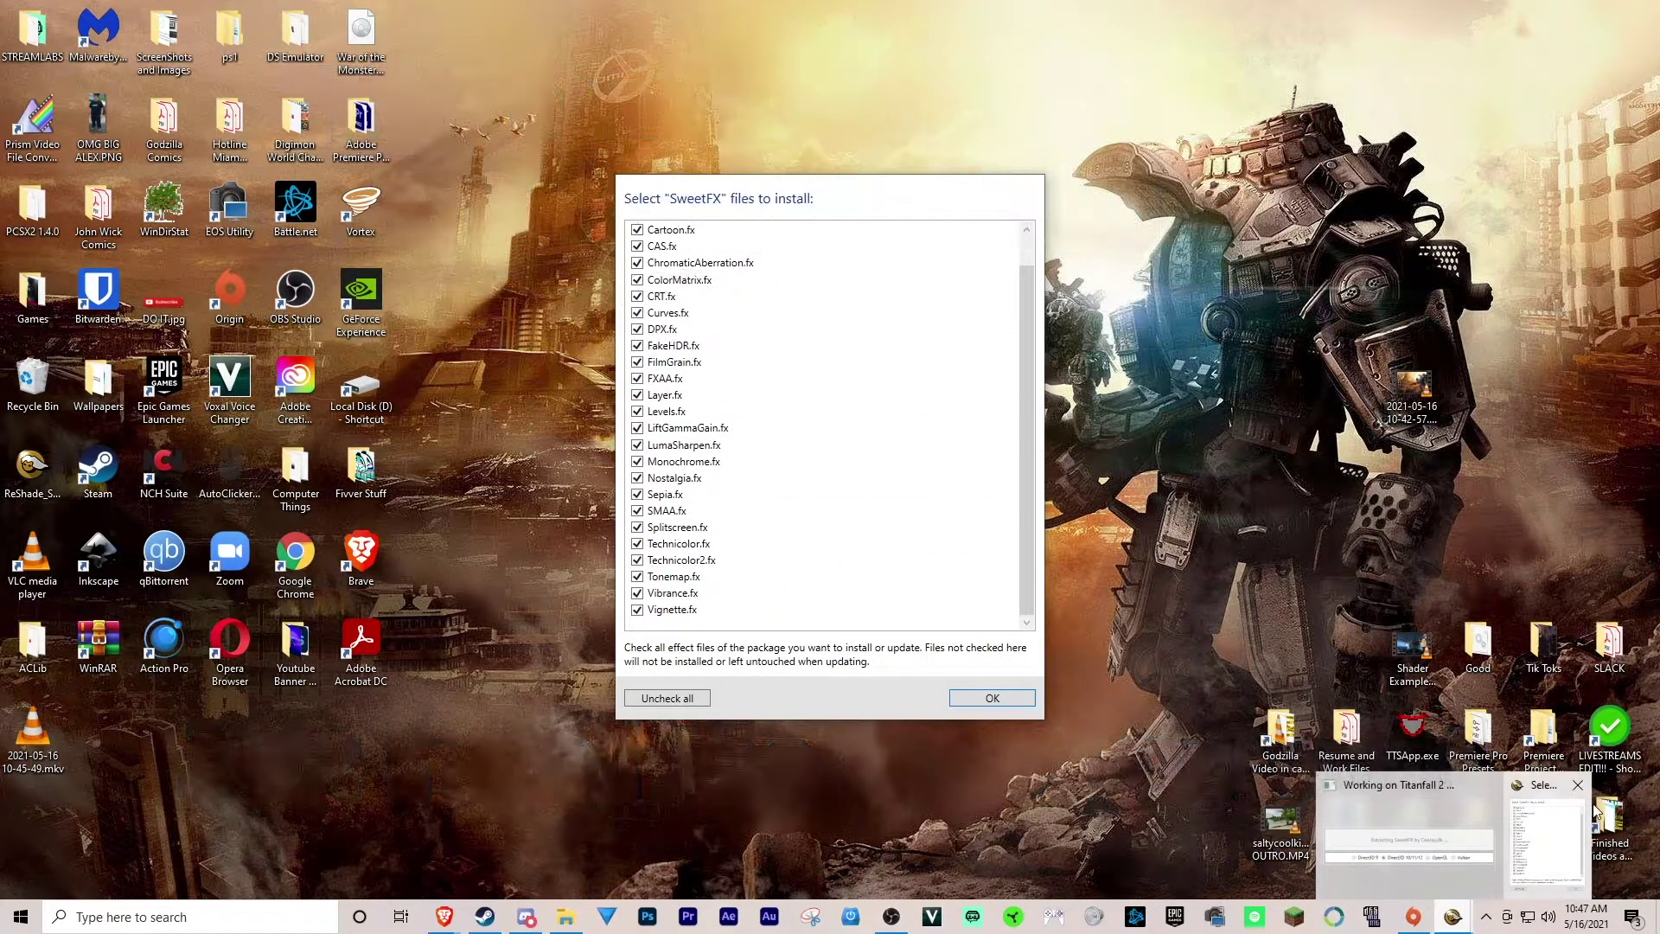
pyautogui.click(1576, 784)
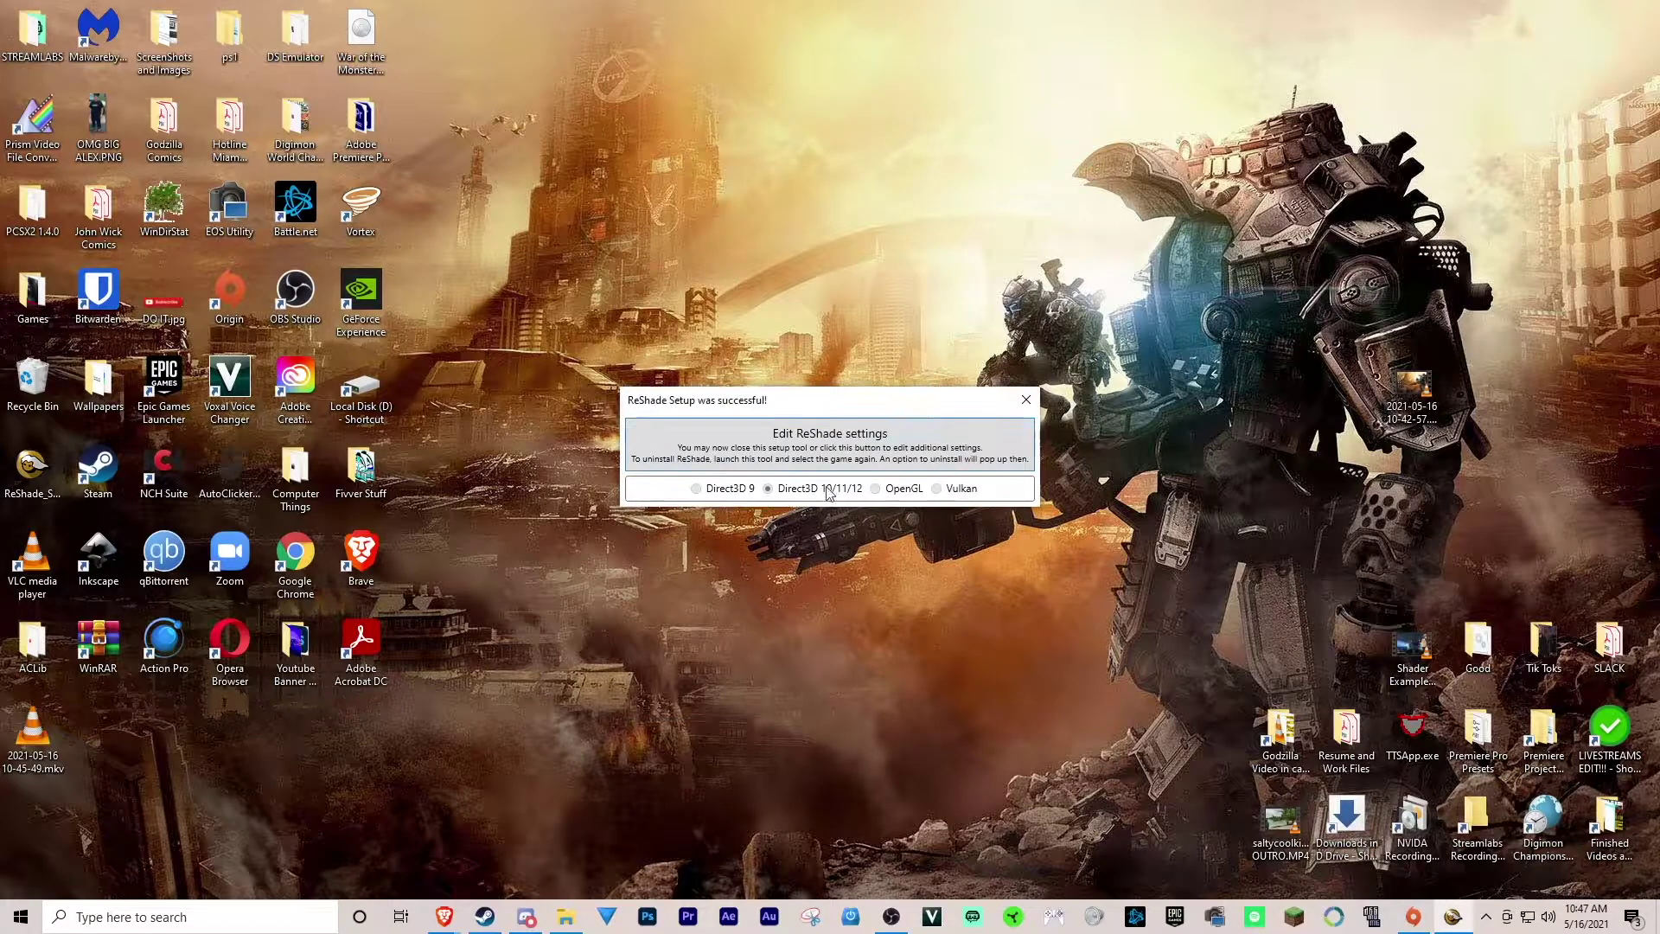
pyautogui.click(1026, 400)
# - Switch to File Explorer and locate ReShade.ini and dxgi.dll in the Titanfall2 game folder
pyautogui.click(573, 915)
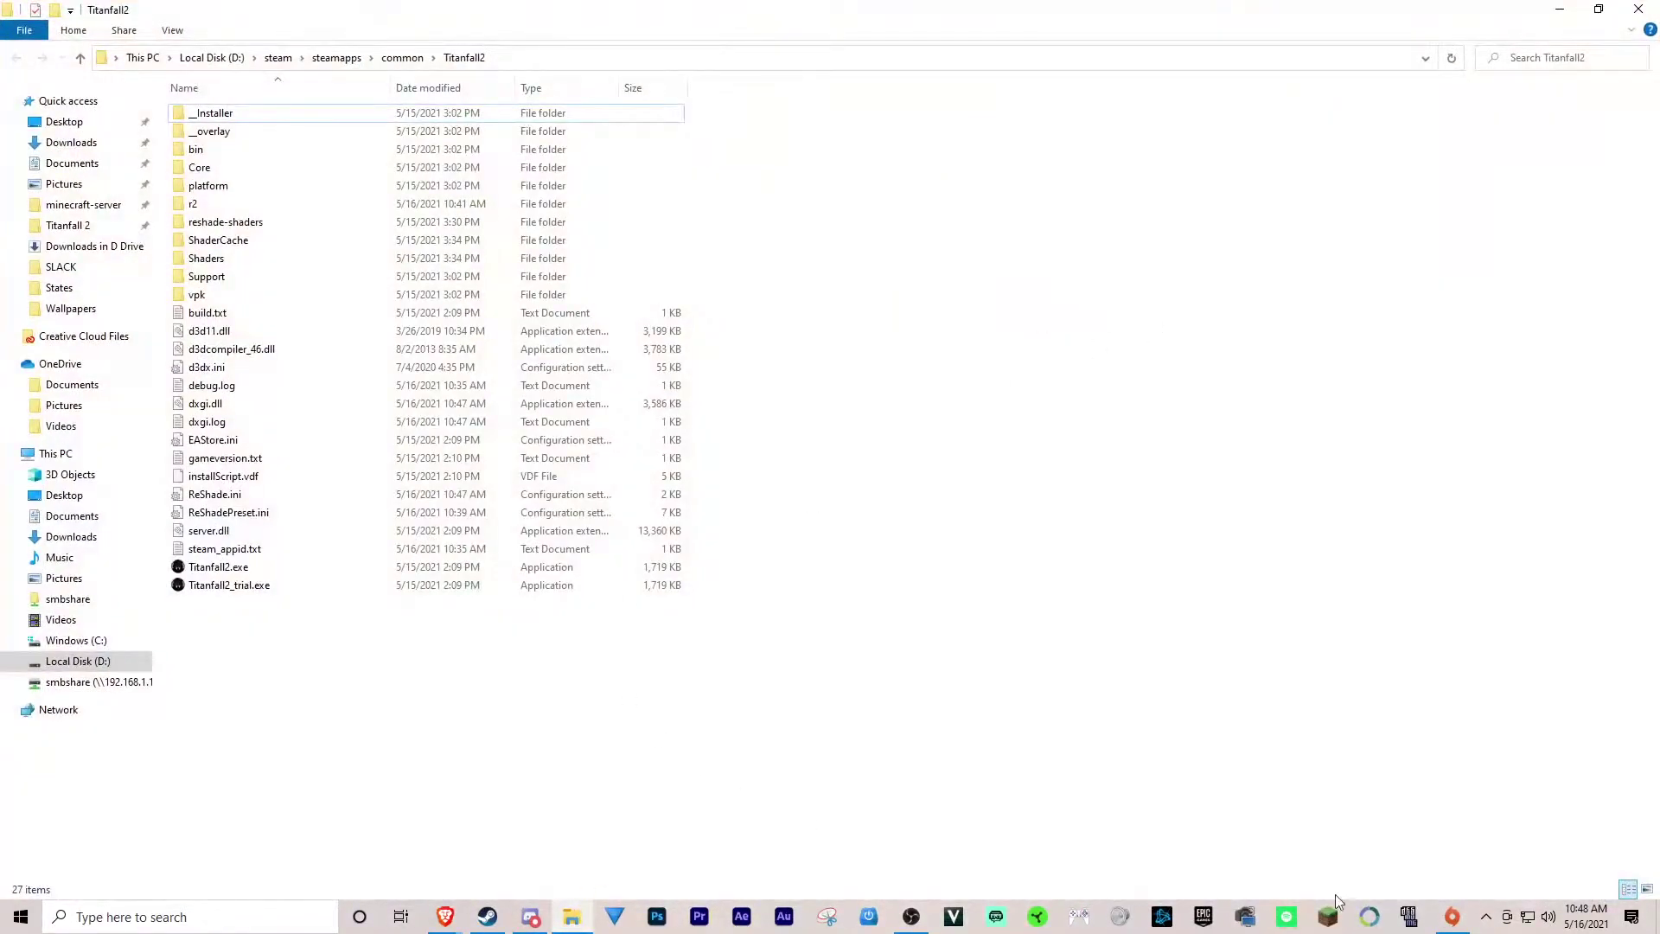
pyautogui.click(255, 496)
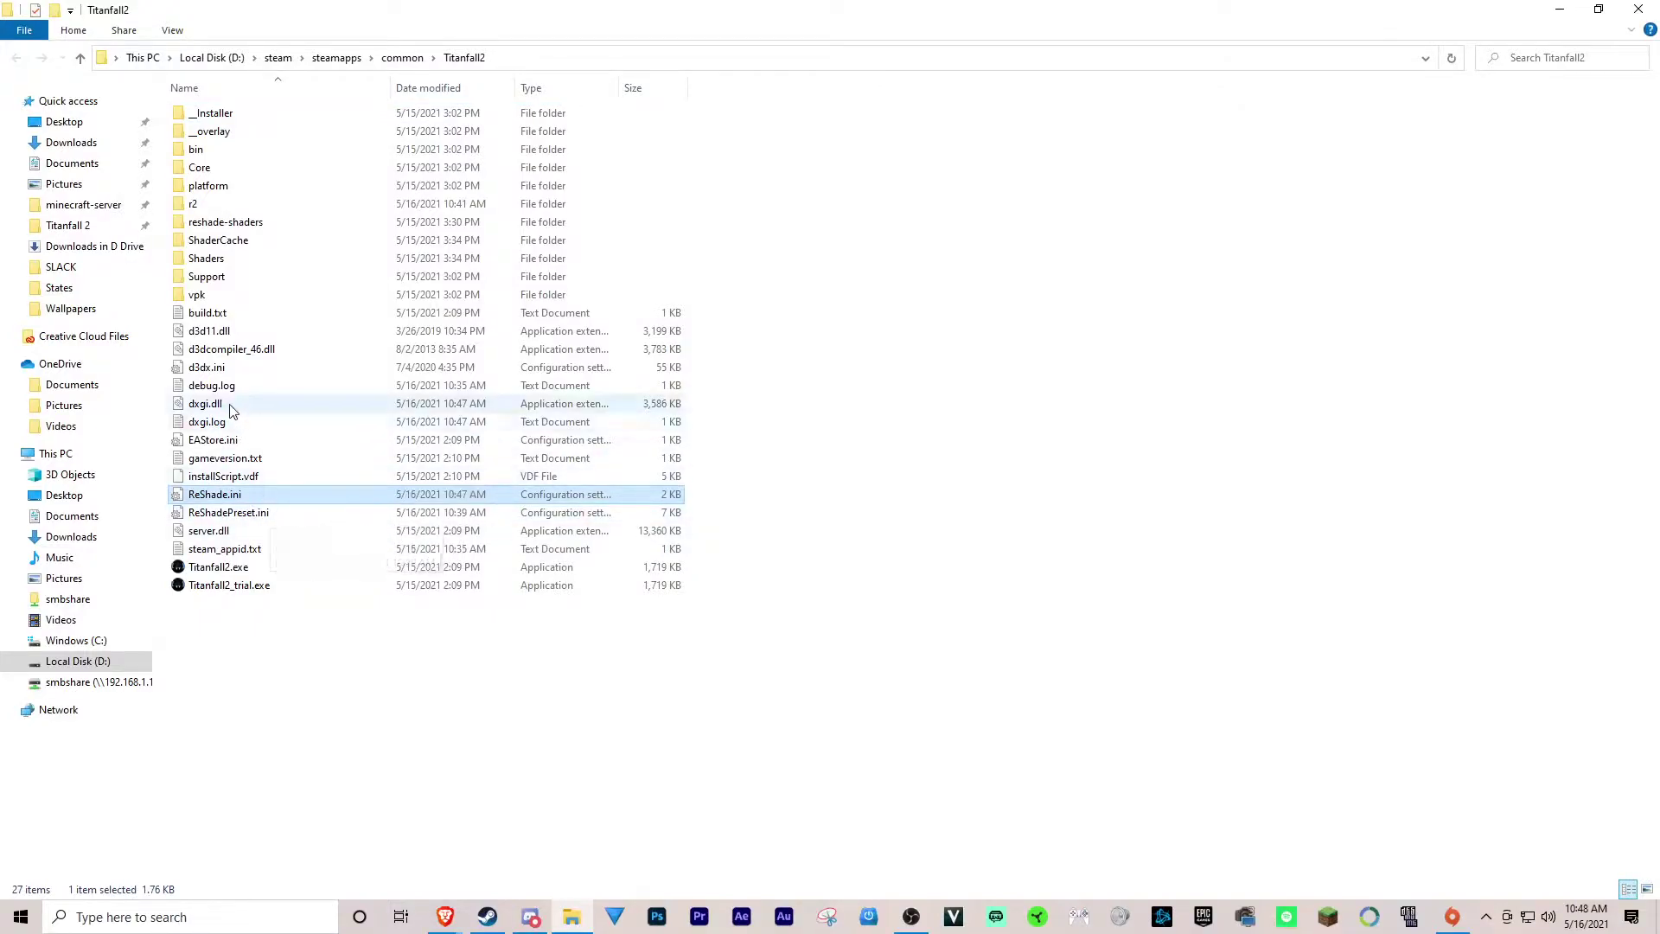
pyautogui.click(307, 410)
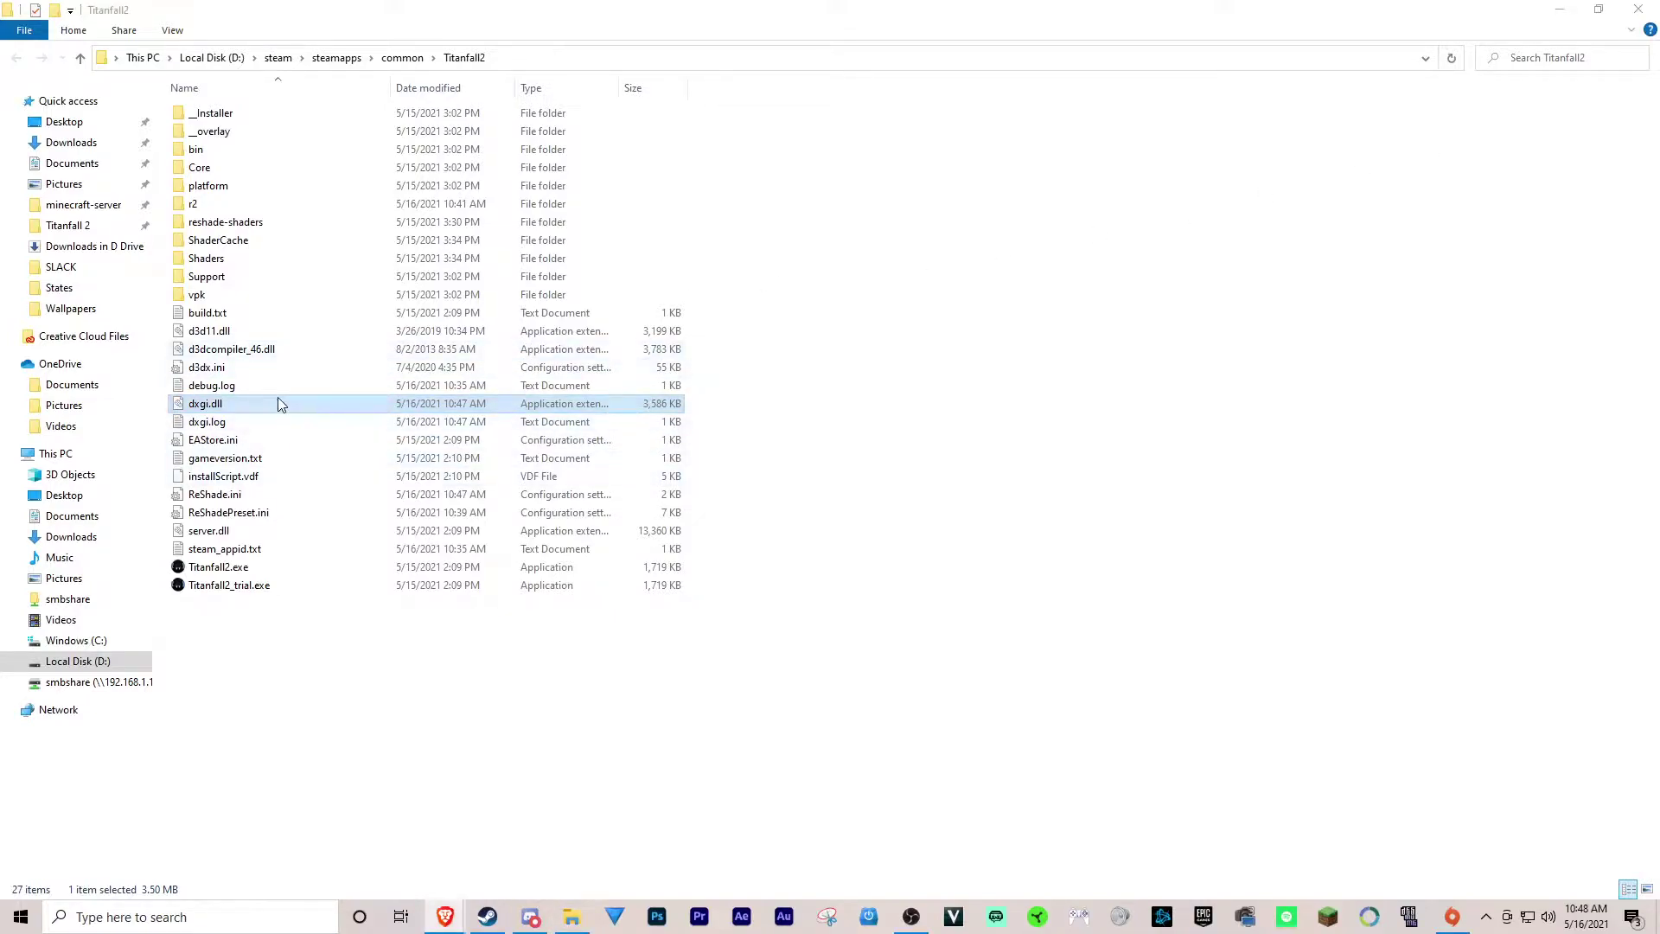
pyautogui.click(243, 409)
# - Examine the files in the bin\x64_retail subfolder, return to the Titanfall2 folder and minimize File Explorer
pyautogui.doubleClick(218, 152)
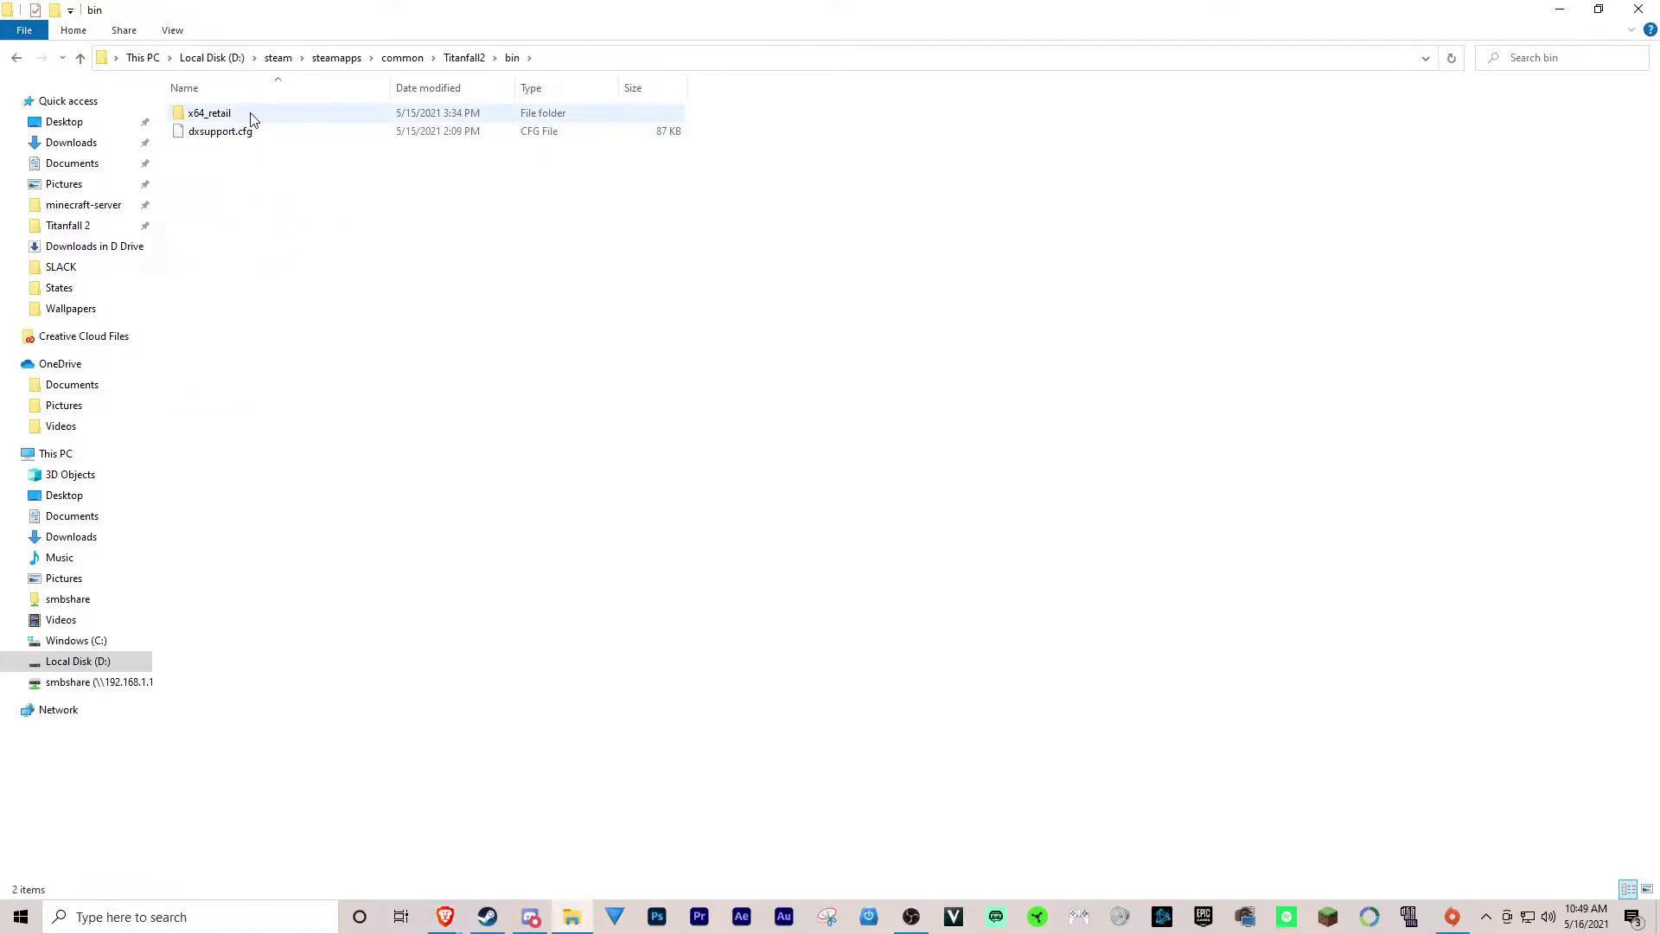
pyautogui.doubleClick(252, 115)
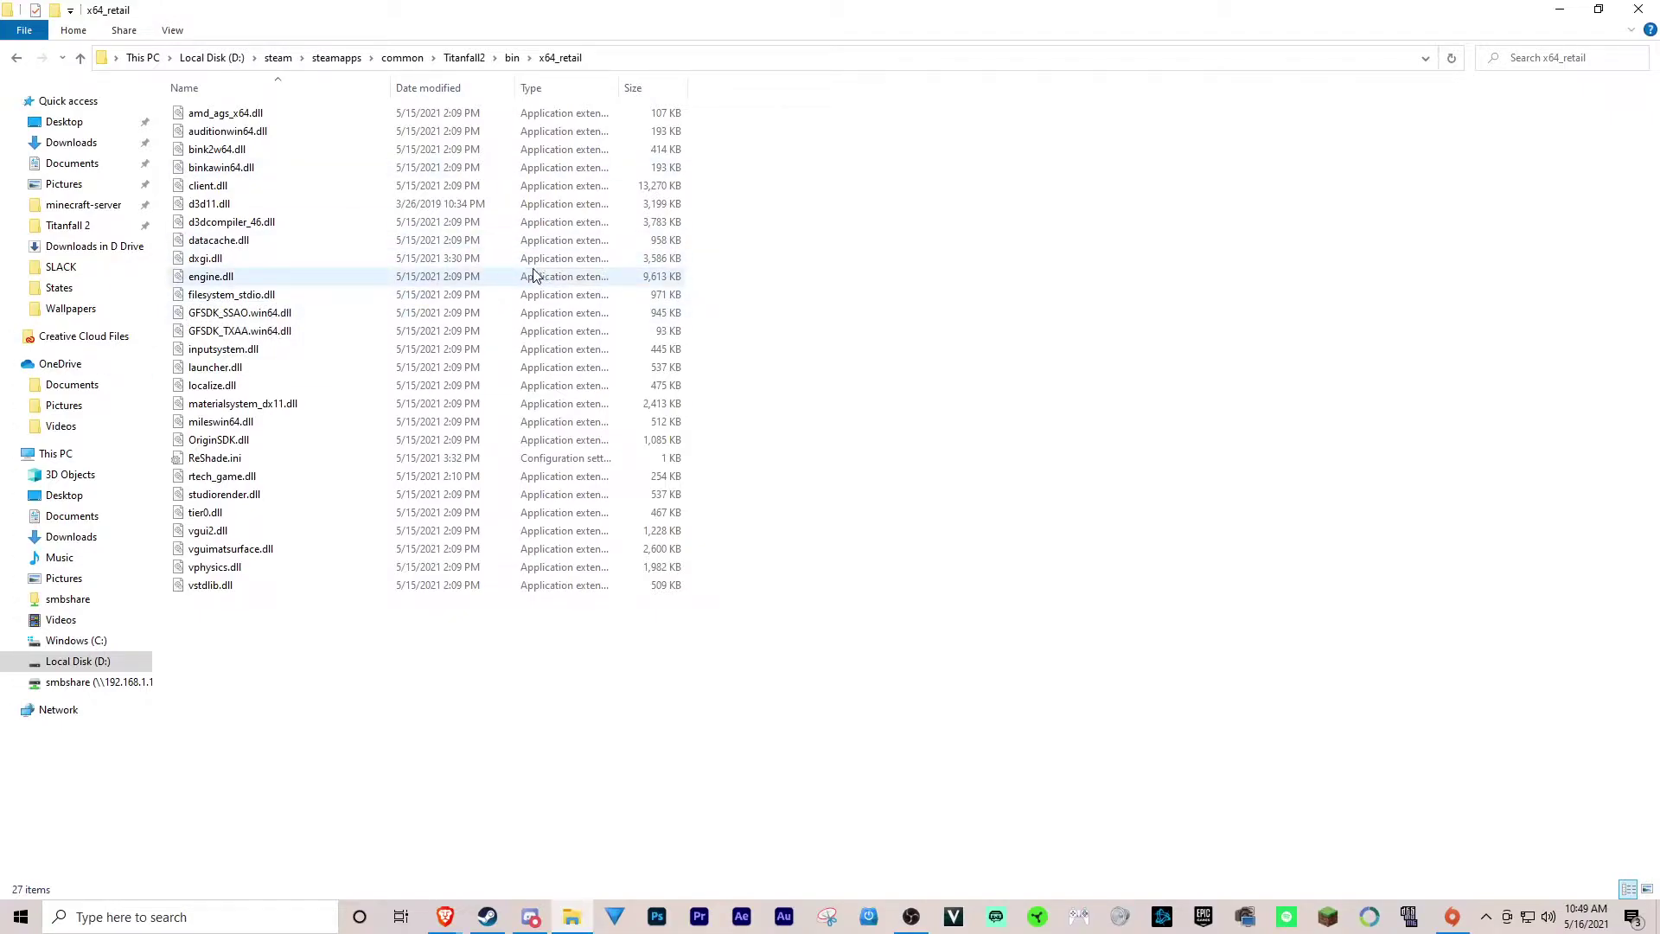
pyautogui.press('BackSpace')
pyautogui.press('BackSpace')
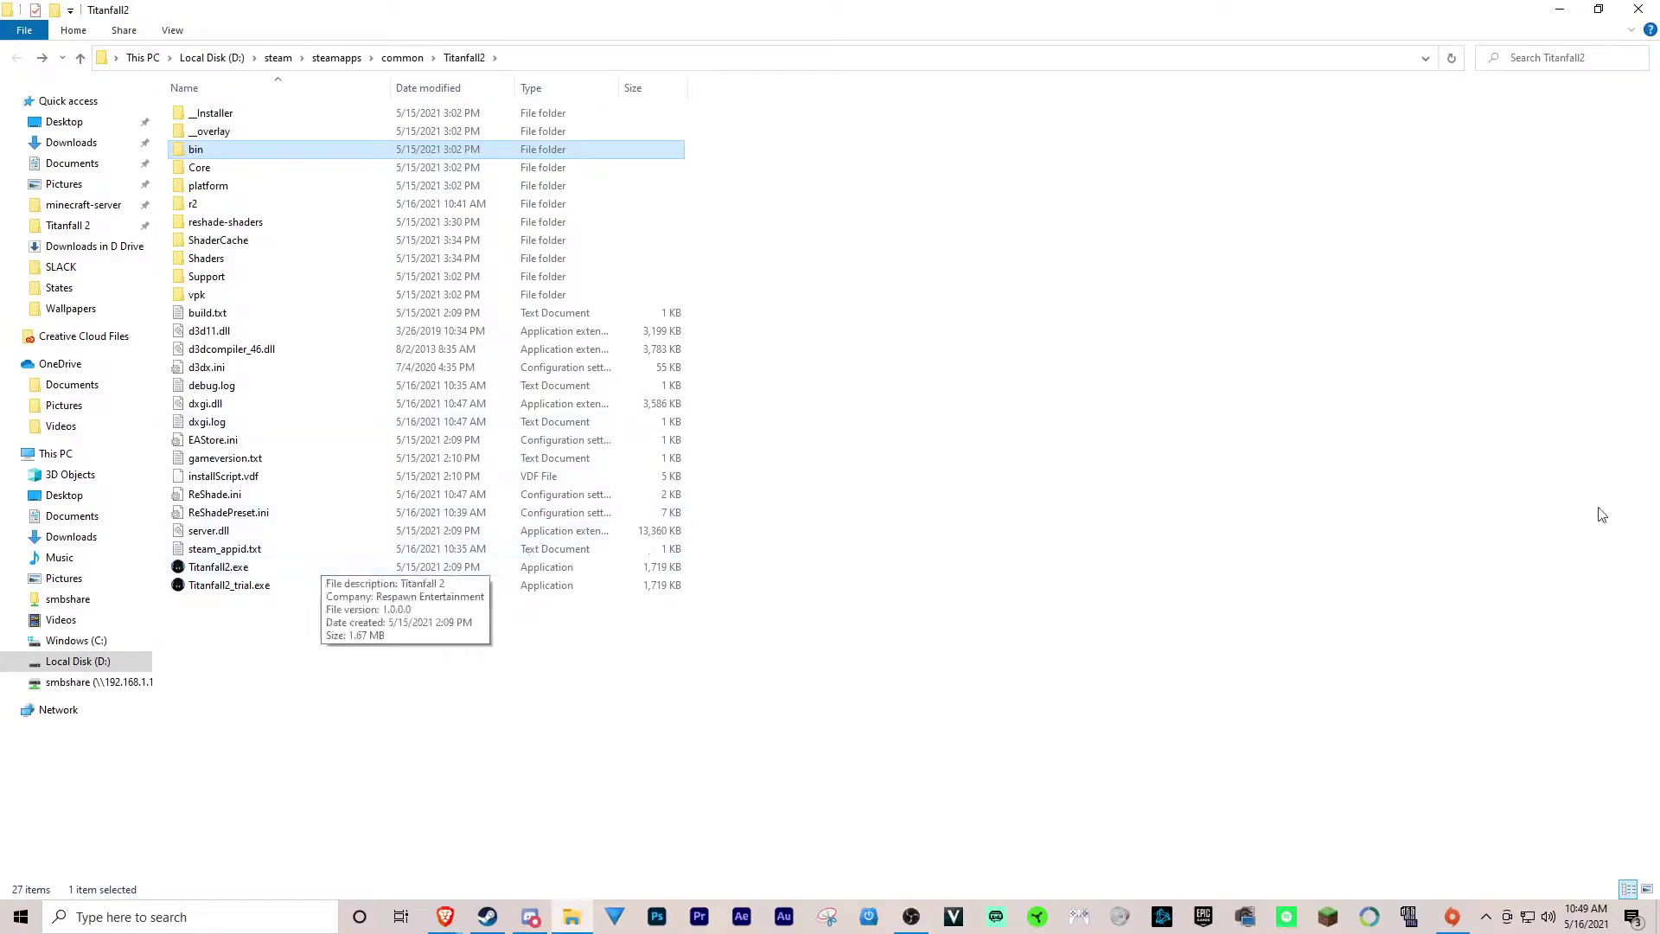
pyautogui.click(1559, 9)
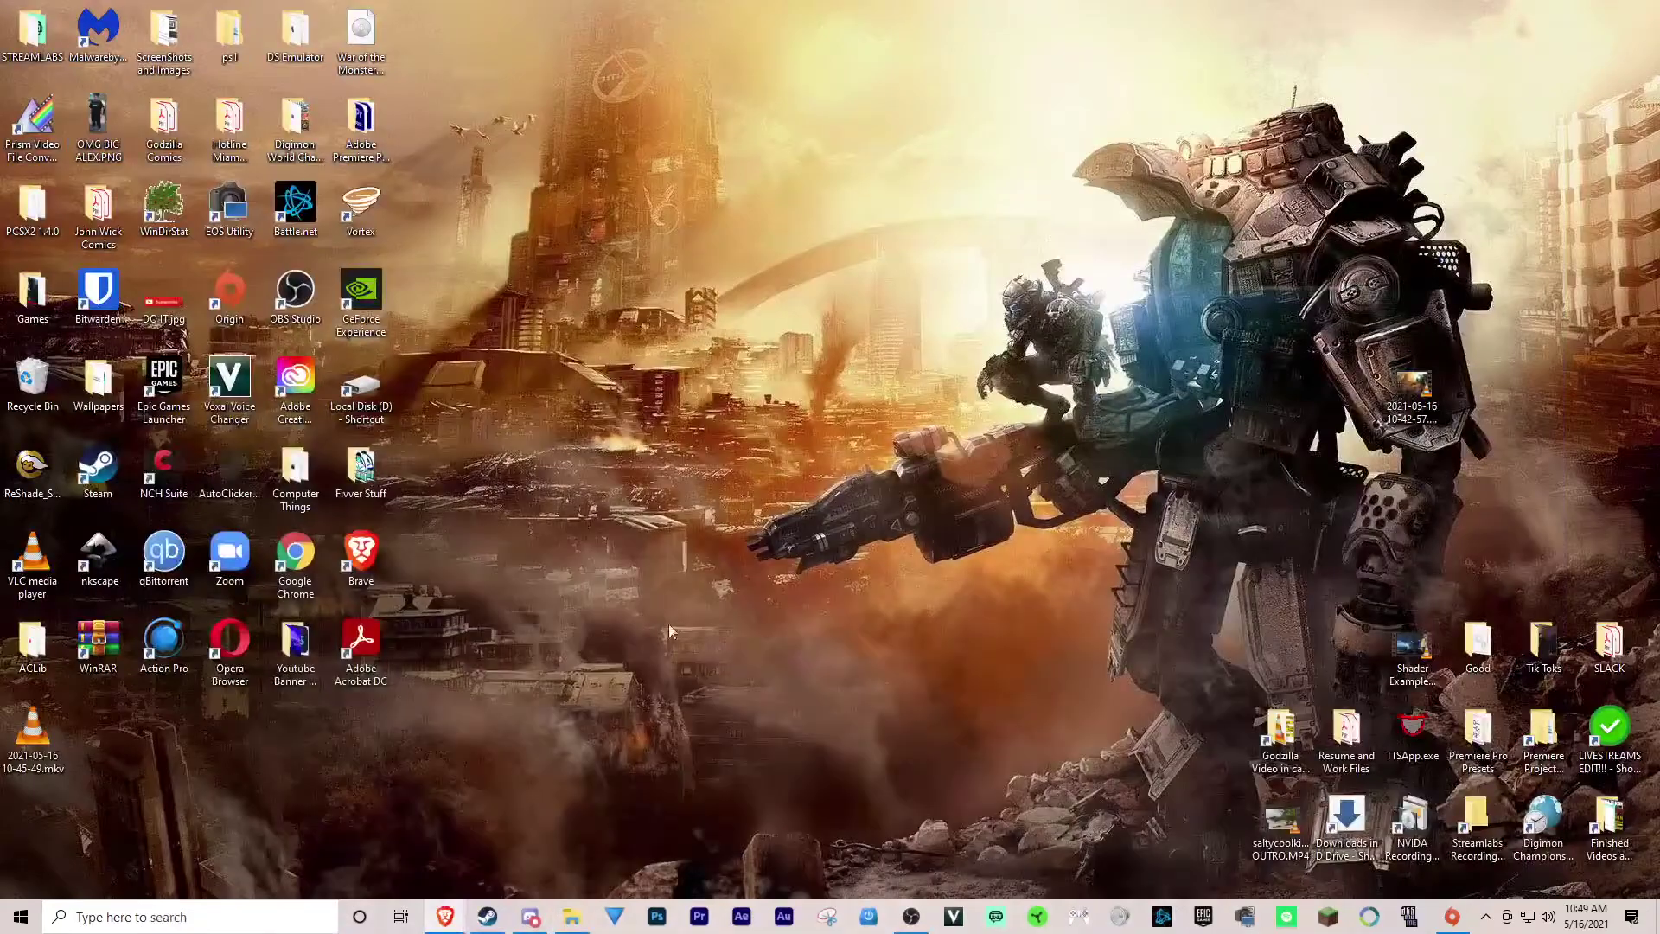
# - Switch to Steam, launch Titanfall 2 and check that its main menu loads
pyautogui.click(488, 917)
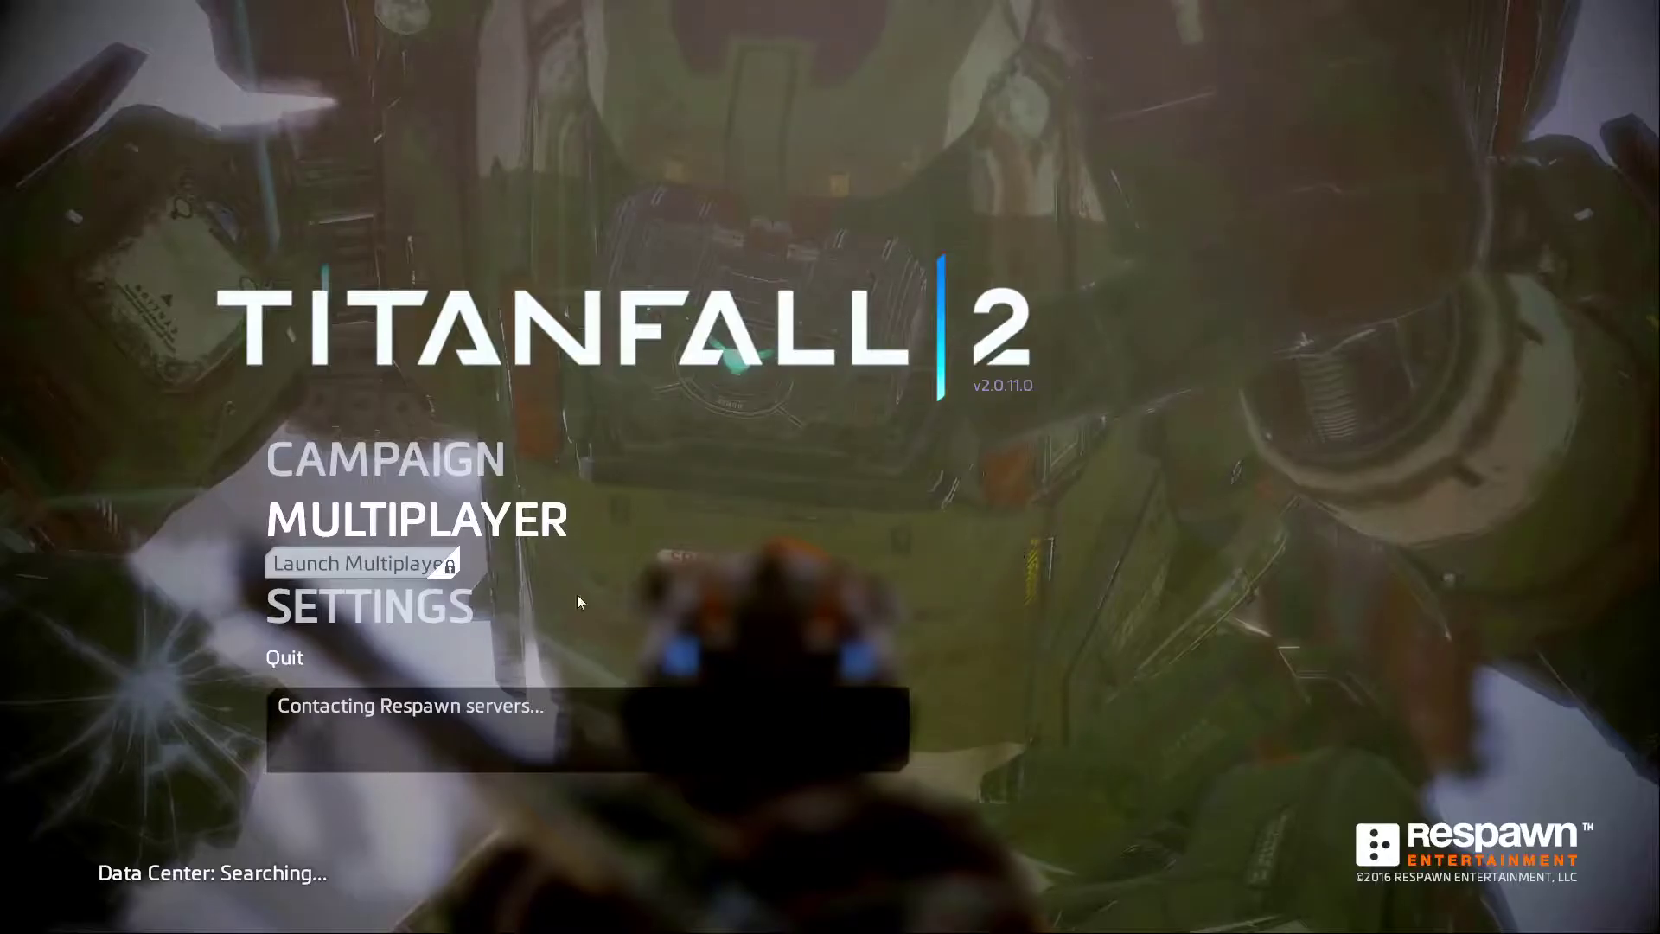
pyautogui.moveTo(676, 455)
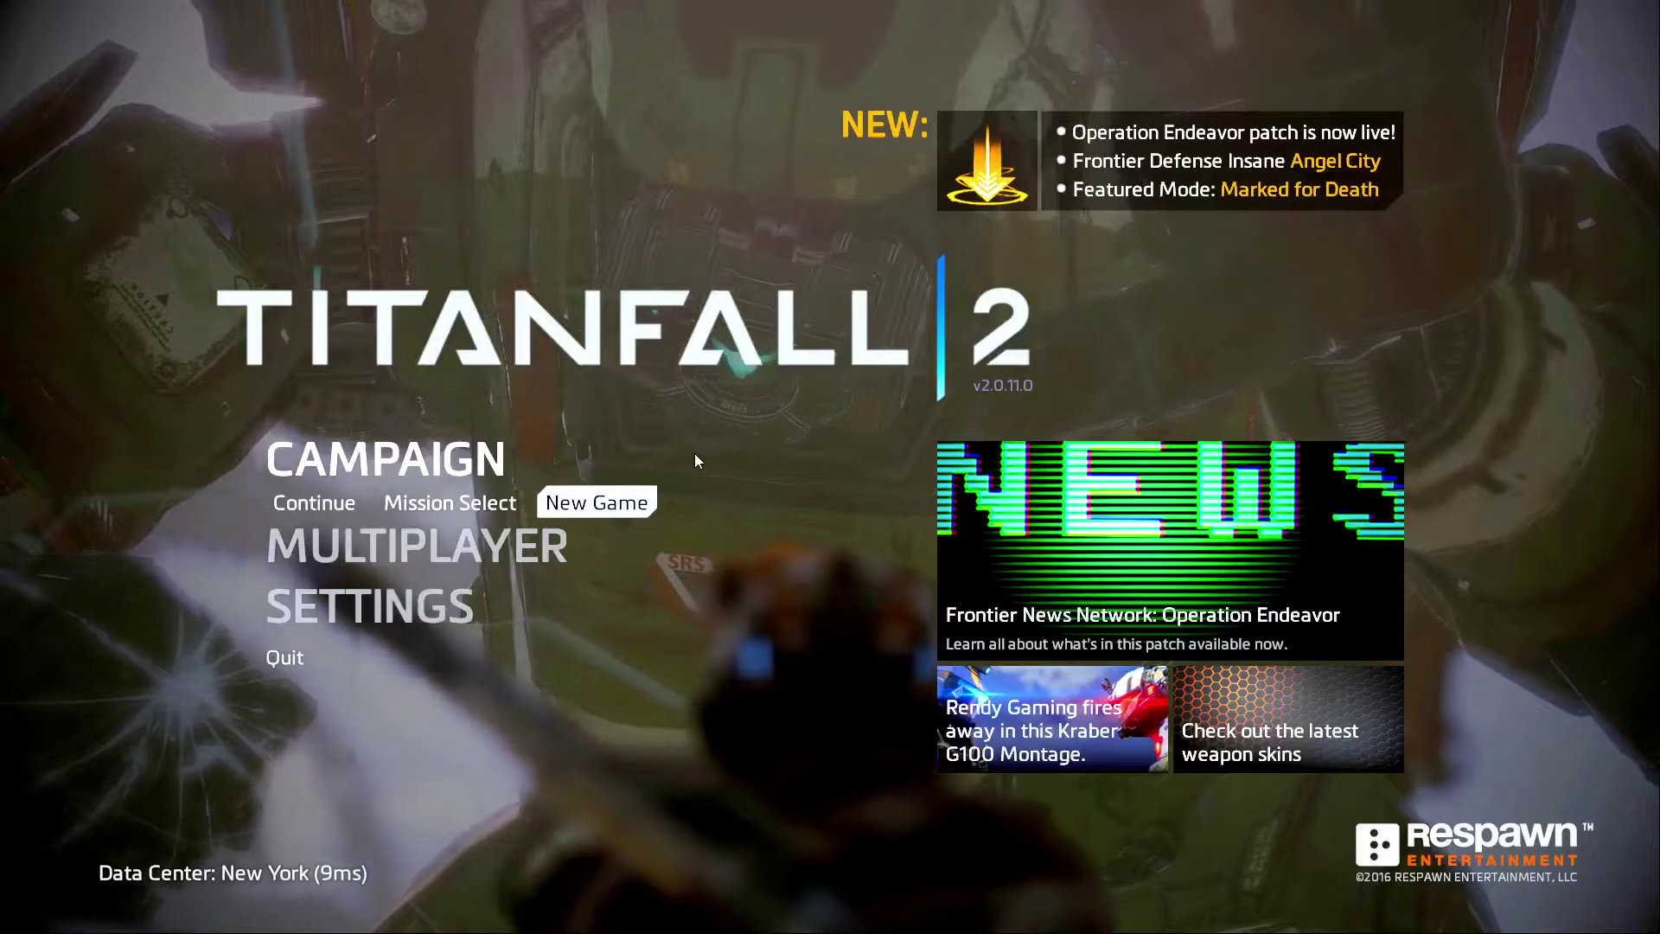
pyautogui.press('Return')
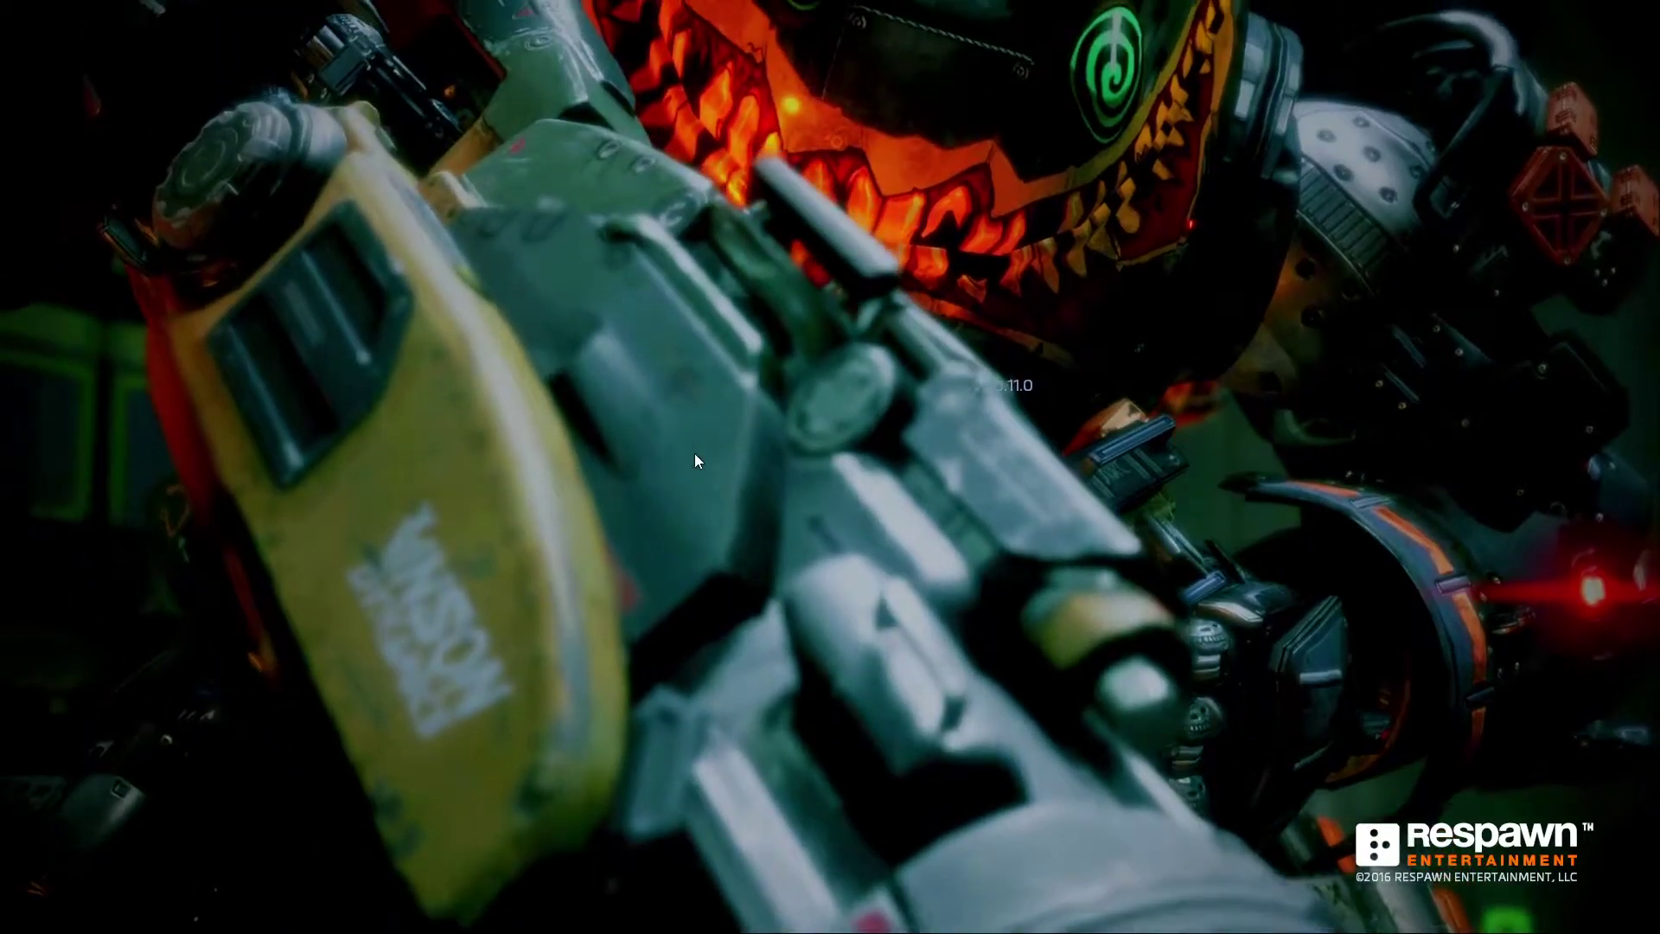
# - Switch to File Explorer, open the Downloads folder and place its window over the desktop
pyautogui.moveTo(588, 646)
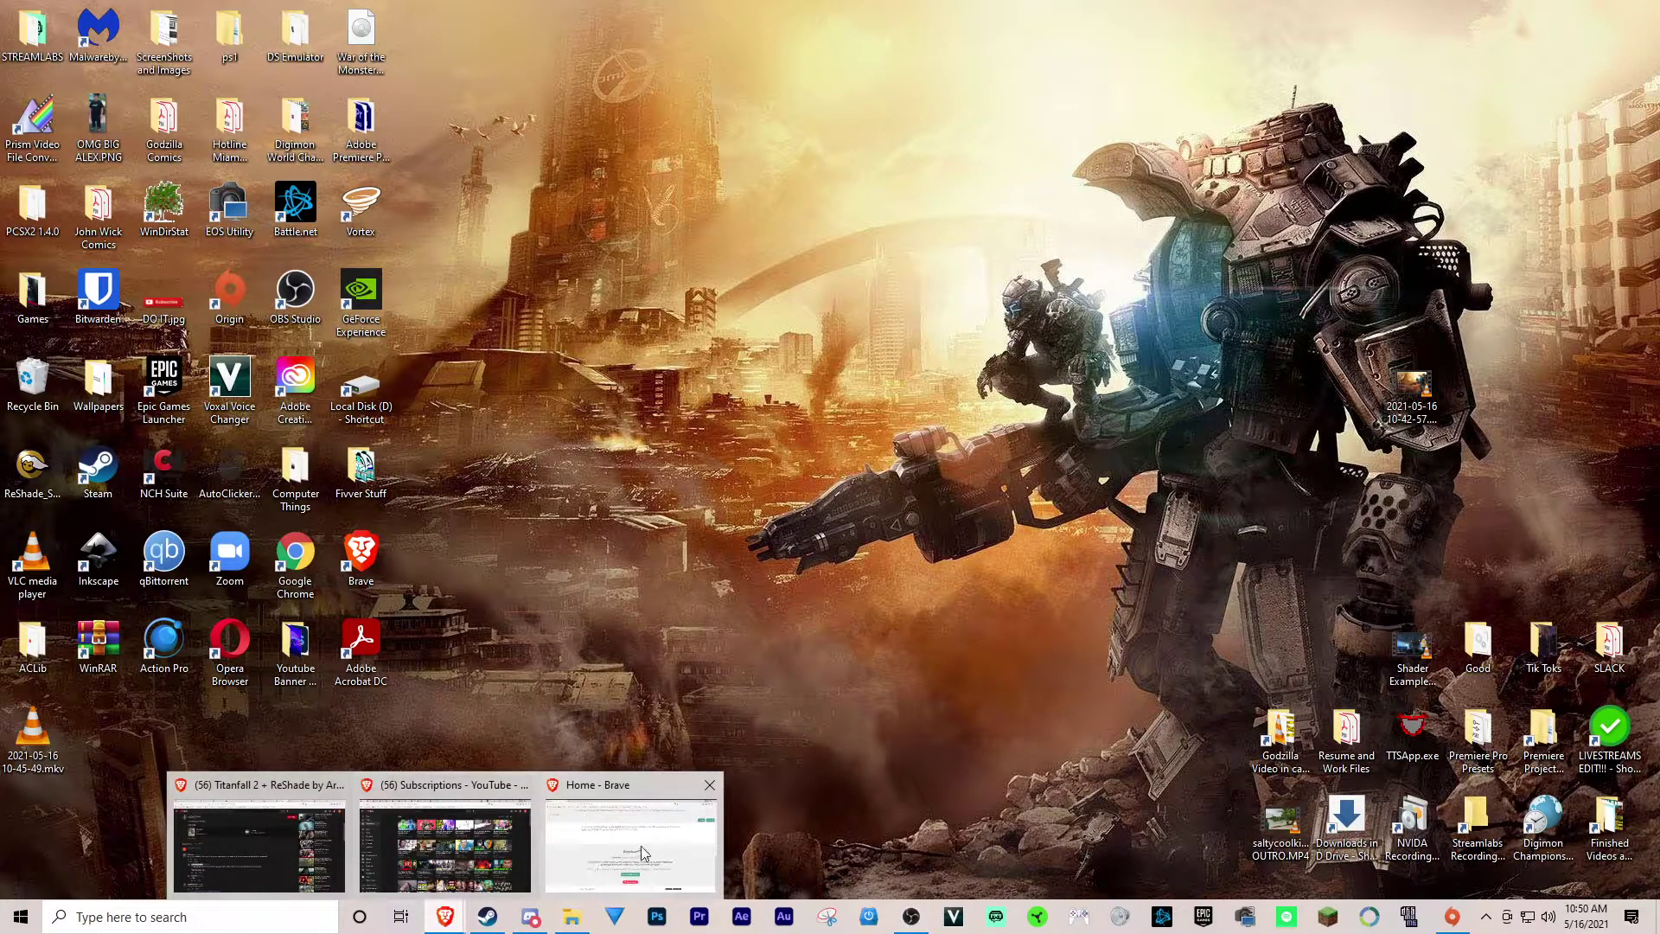
pyautogui.click(584, 926)
pyautogui.click(71, 145)
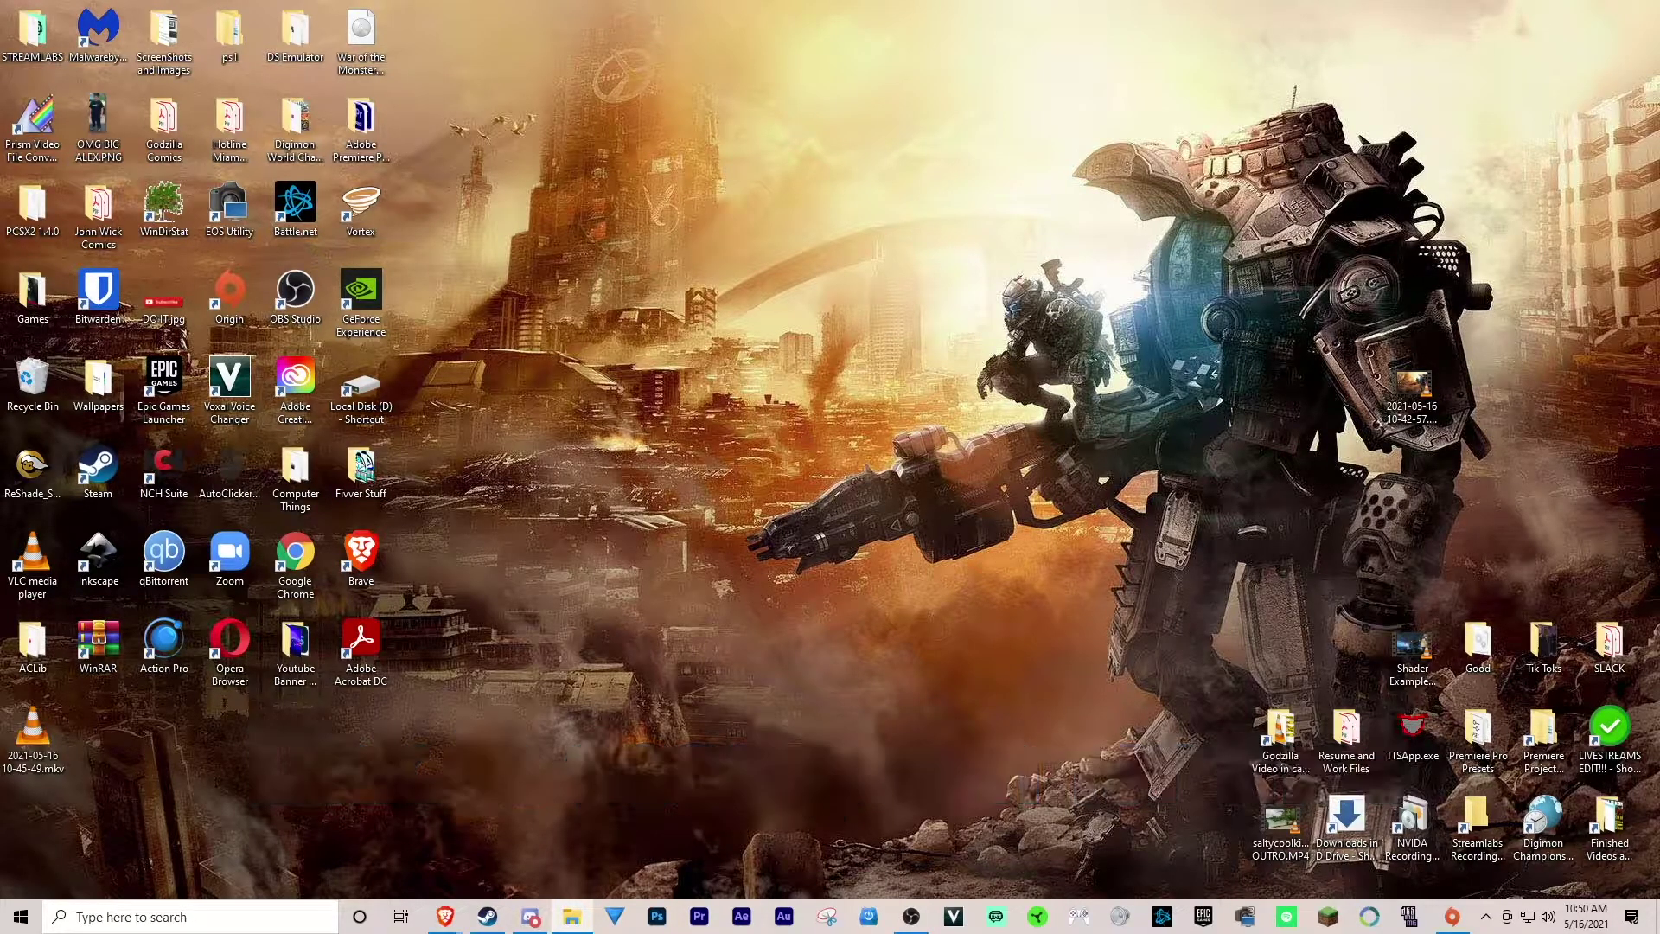
pyautogui.moveTo(1659, 467); pyautogui.dragTo(752, 364)
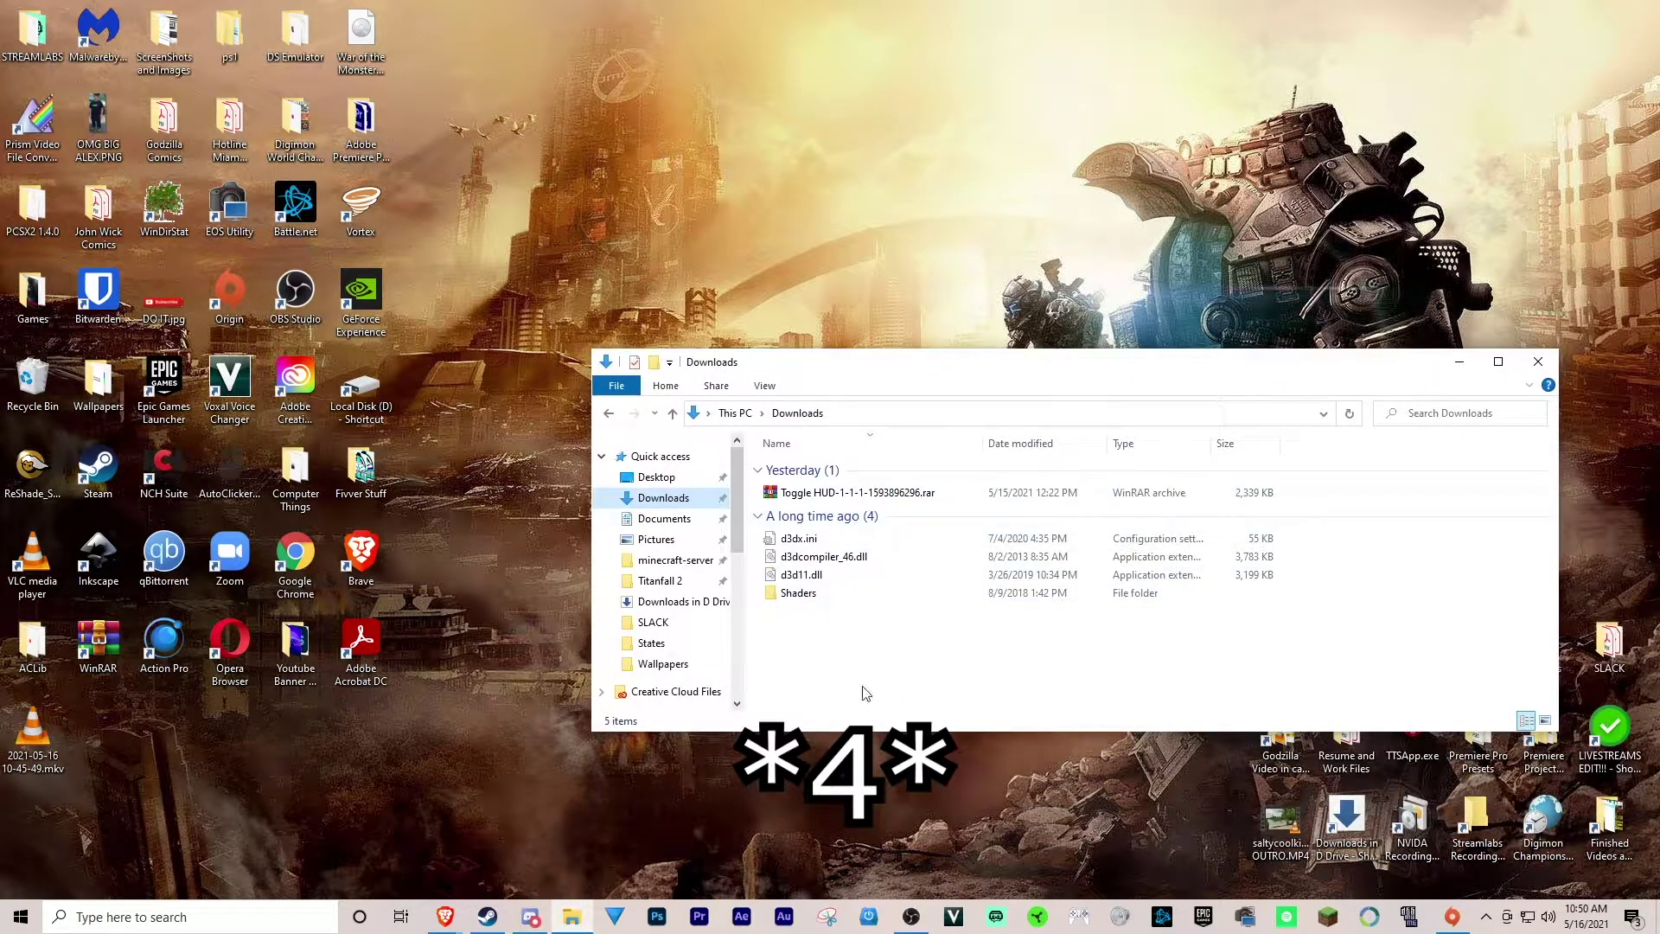
# - Switch to Brave to view the Titanfall 2 + ReShade page, then move the Downloads window aside on the desktop
pyautogui.click(445, 916)
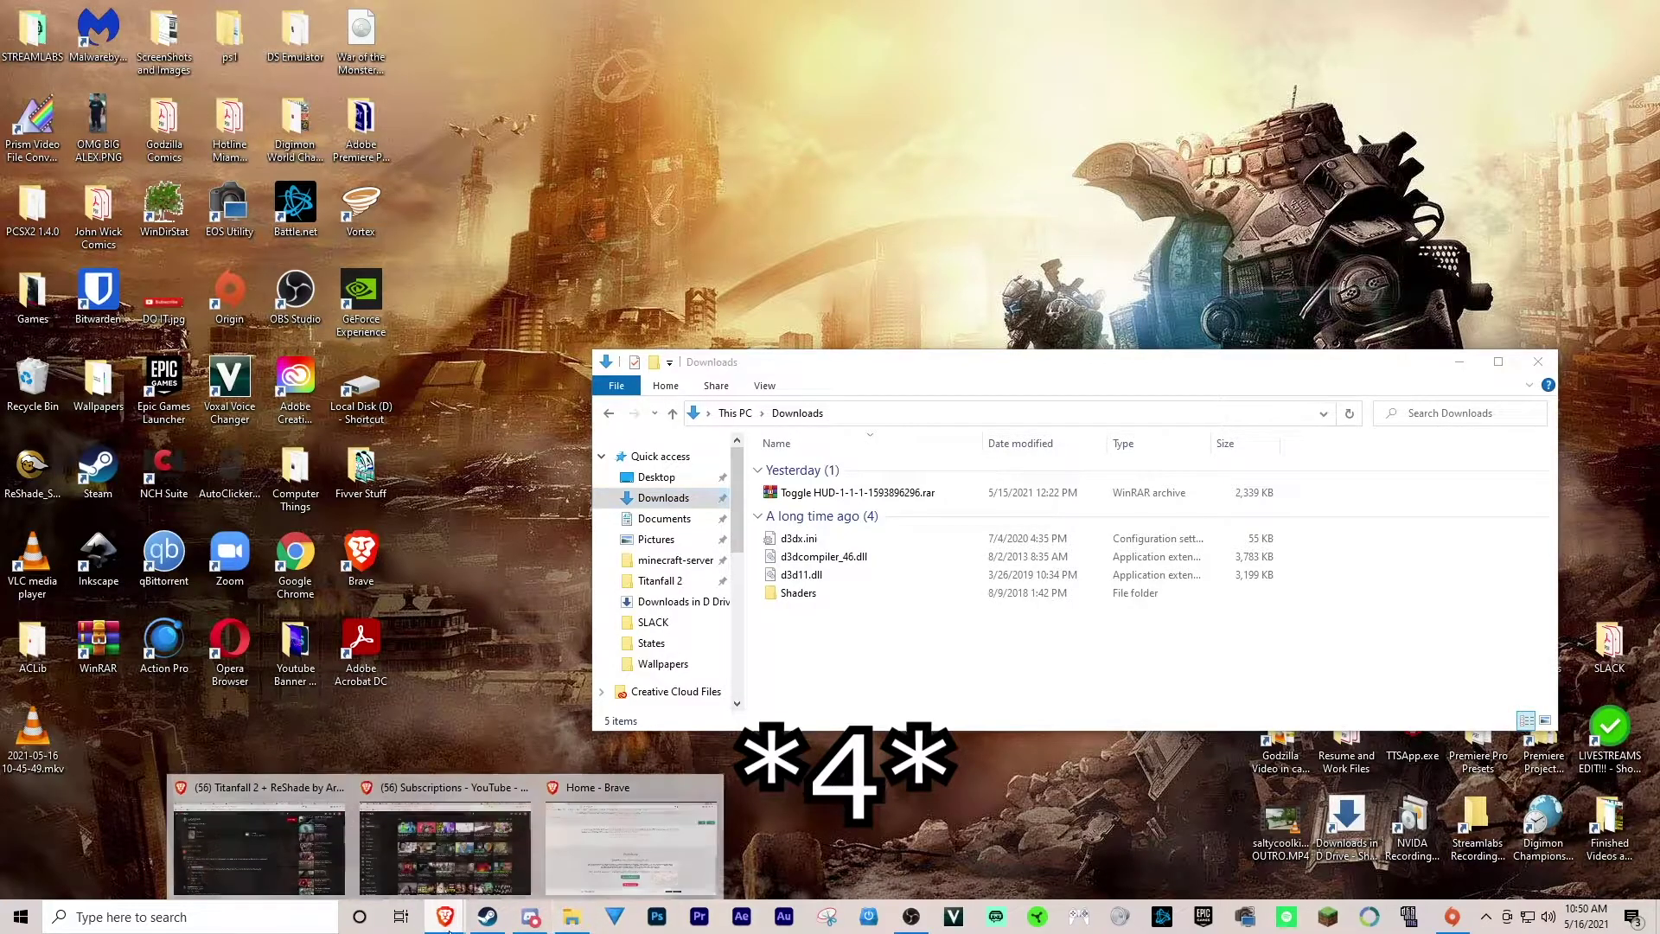
pyautogui.click(226, 838)
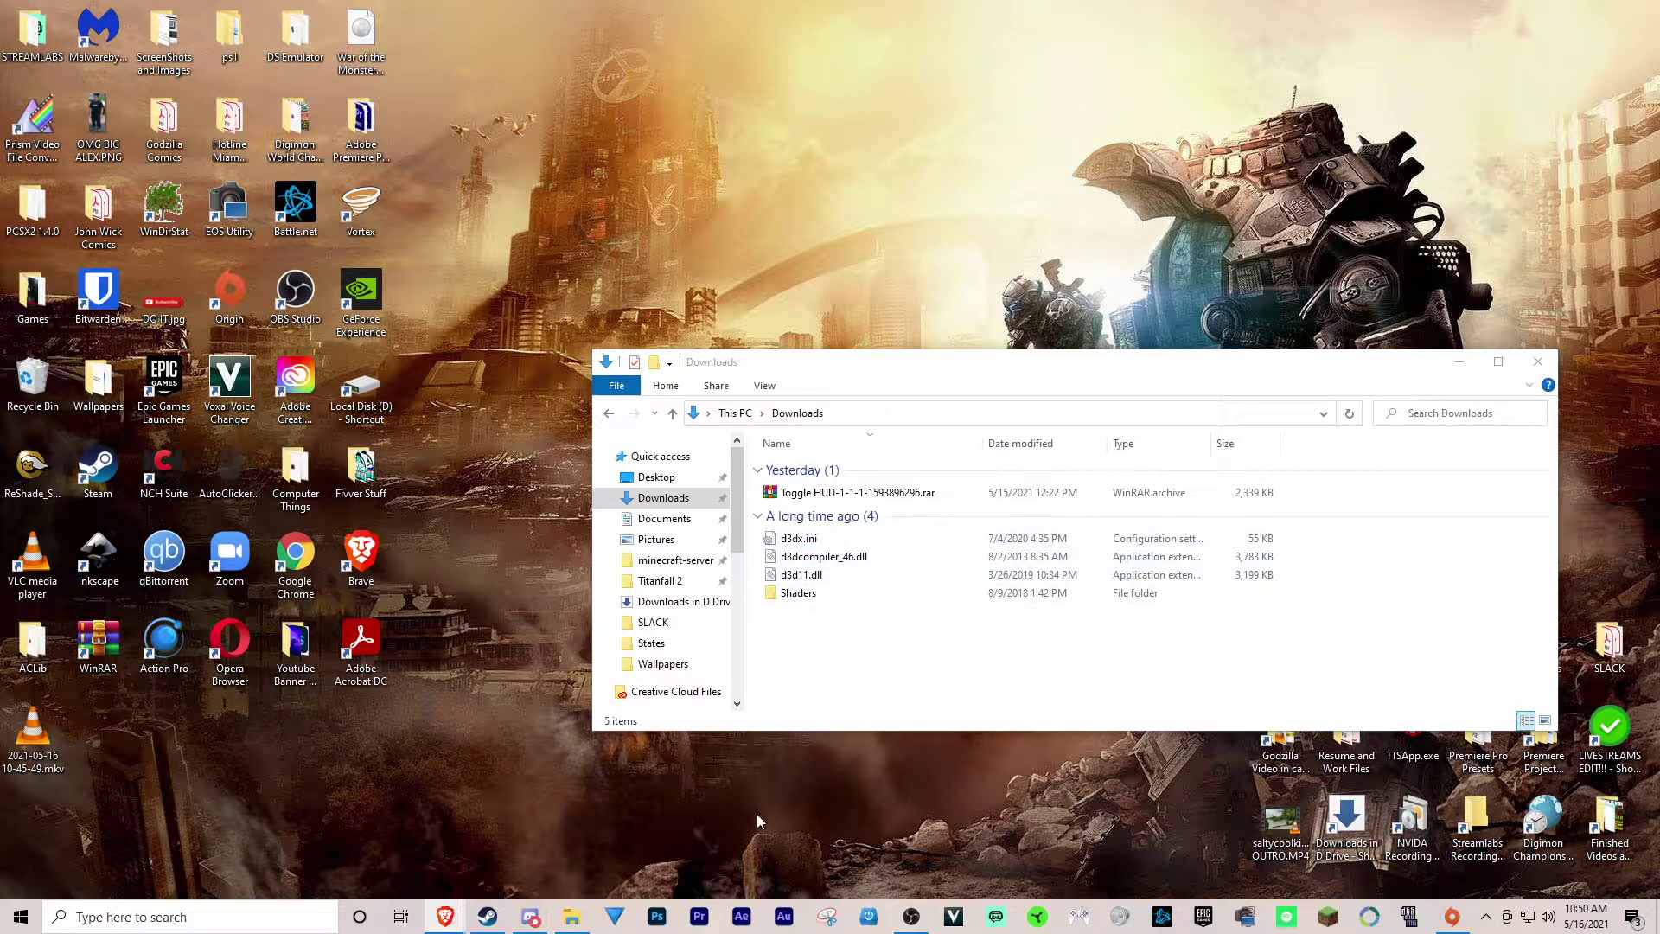
pyautogui.moveTo(1032, 375); pyautogui.dragTo(1205, 178)
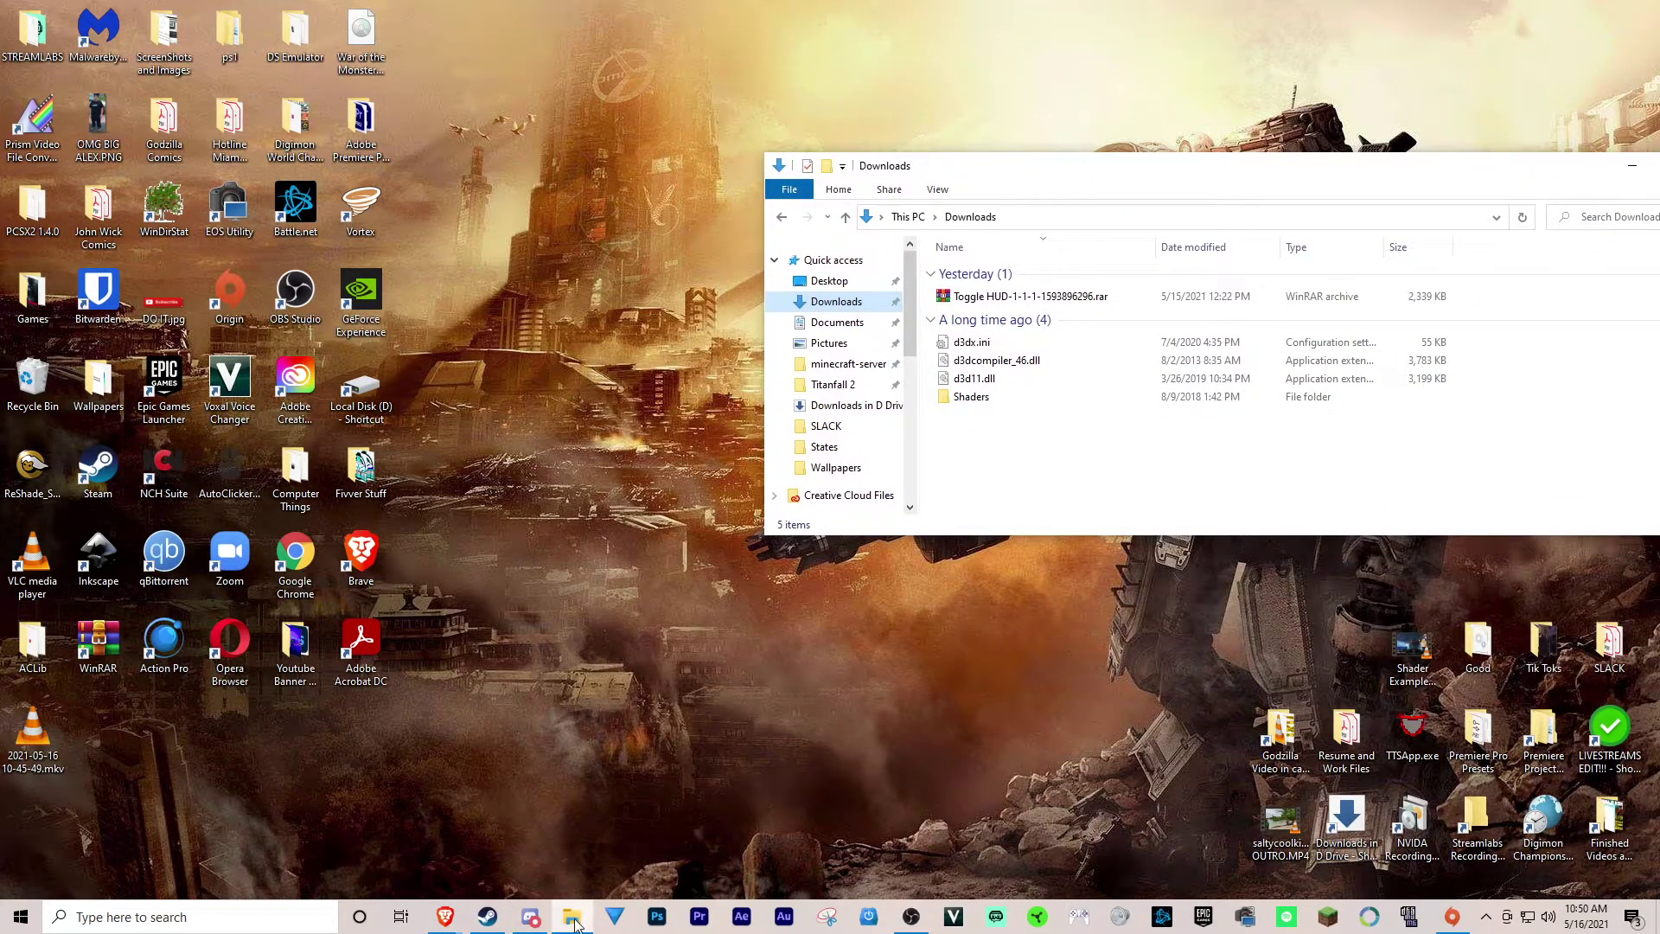
# - Switch to Steam, browse Titanfall 2's local files and arrange the Titanfall2 folder window beside the Downloads window
pyautogui.click(487, 917)
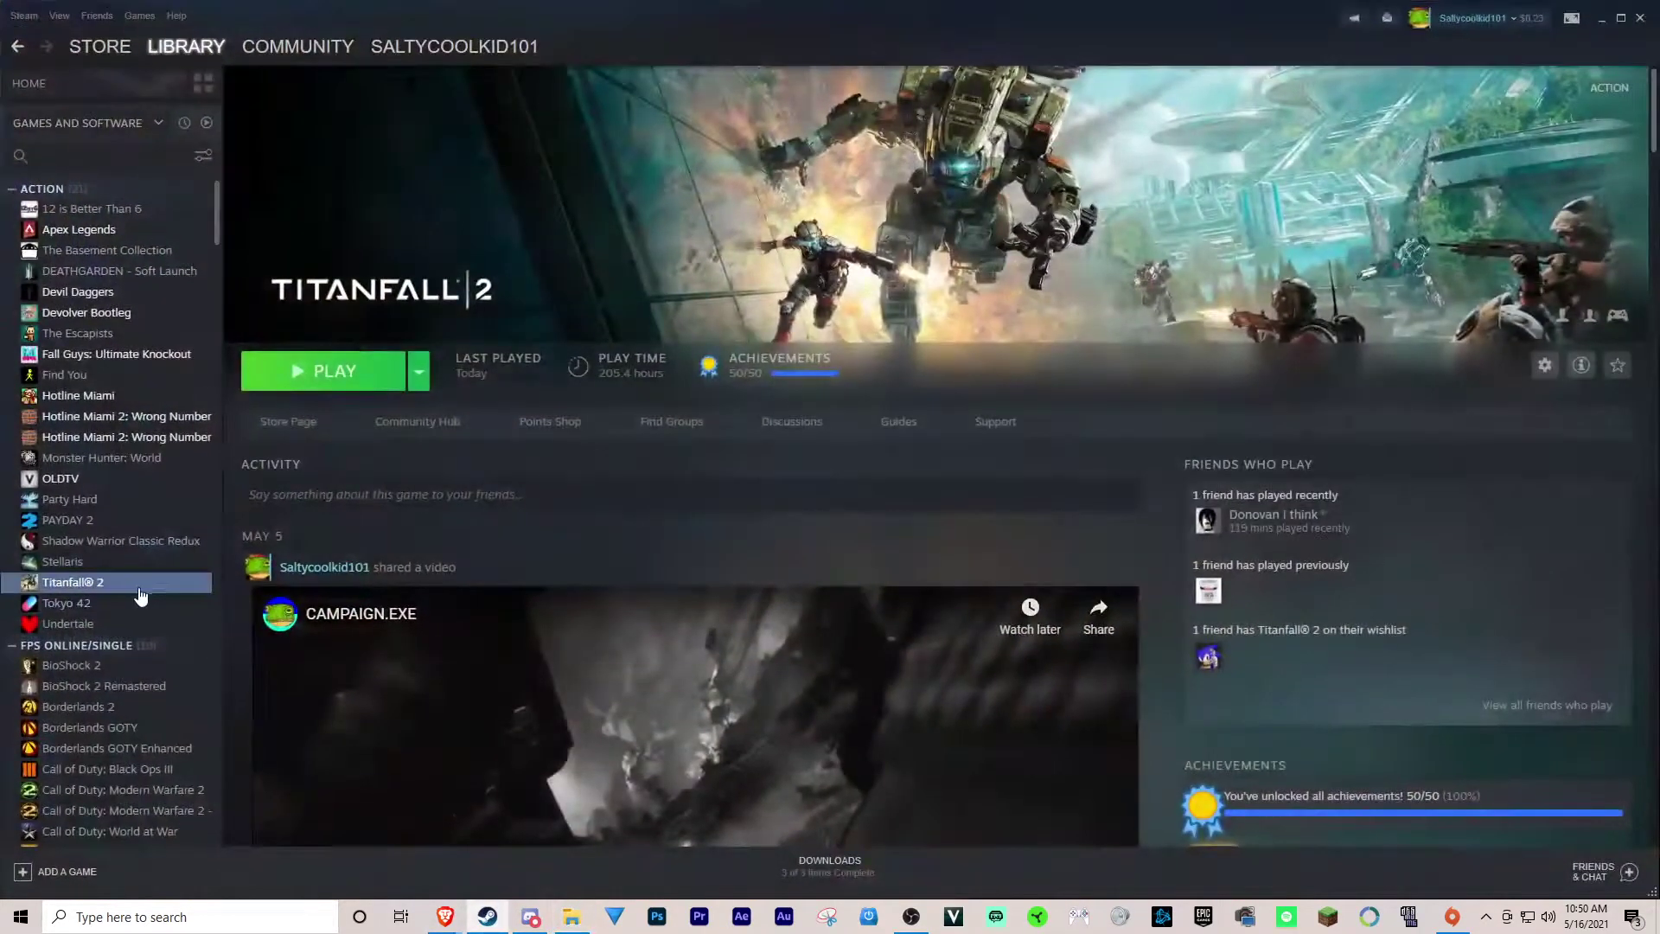
pyautogui.rightClick(130, 588)
pyautogui.moveTo(173, 687)
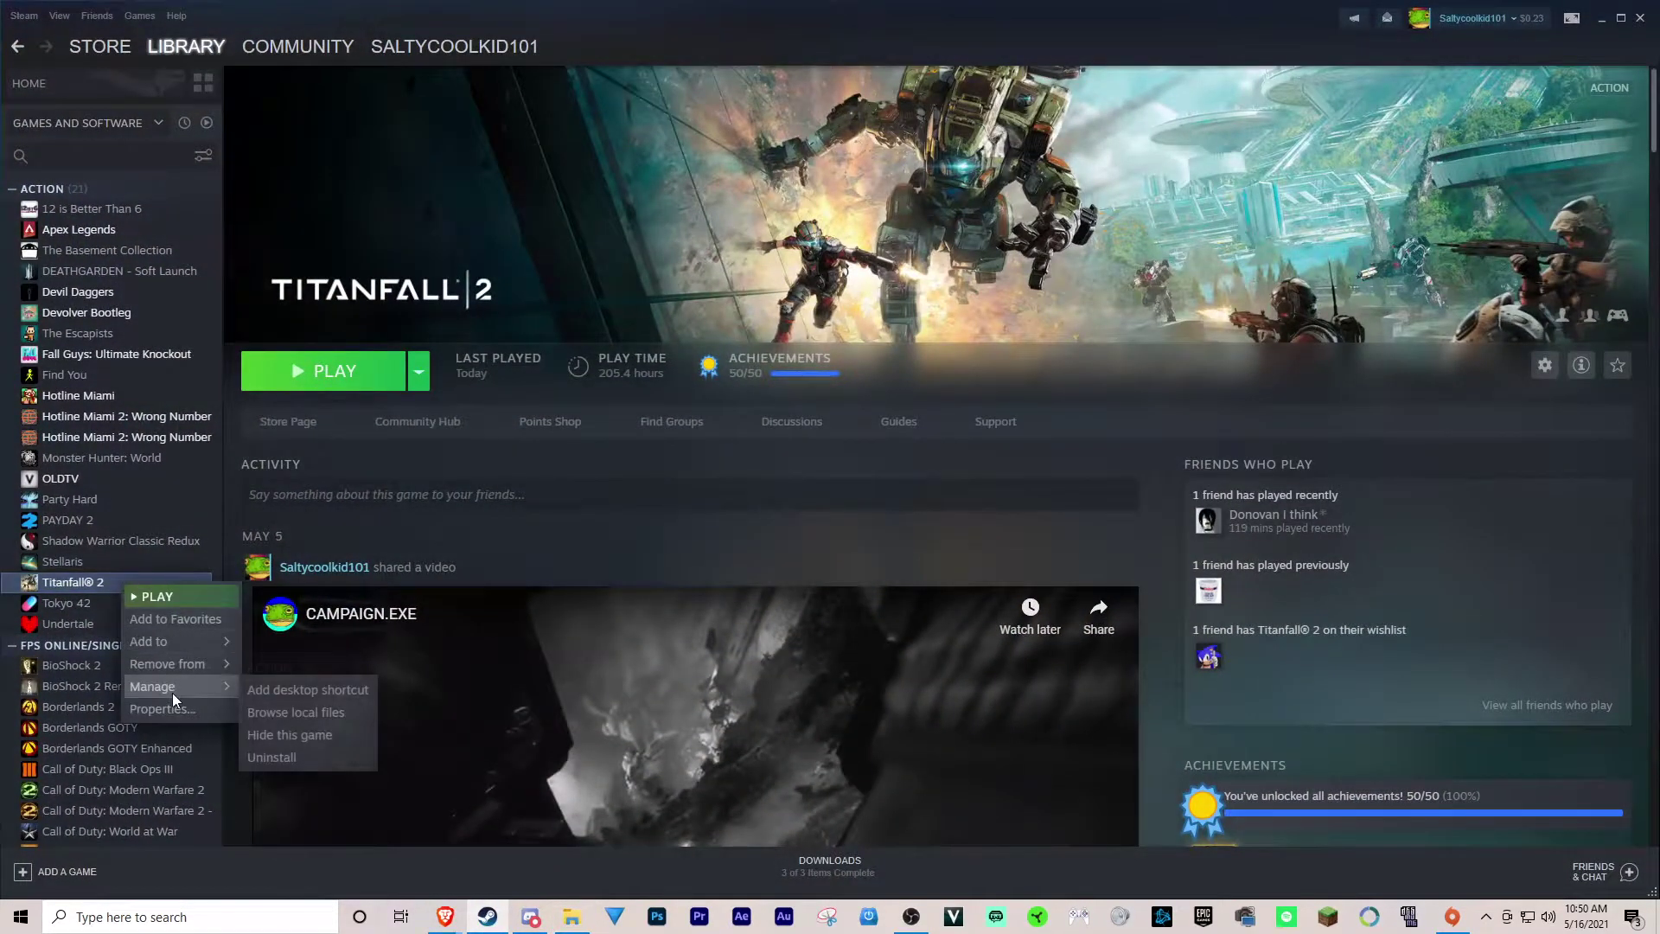
pyautogui.click(288, 711)
pyautogui.click(1602, 19)
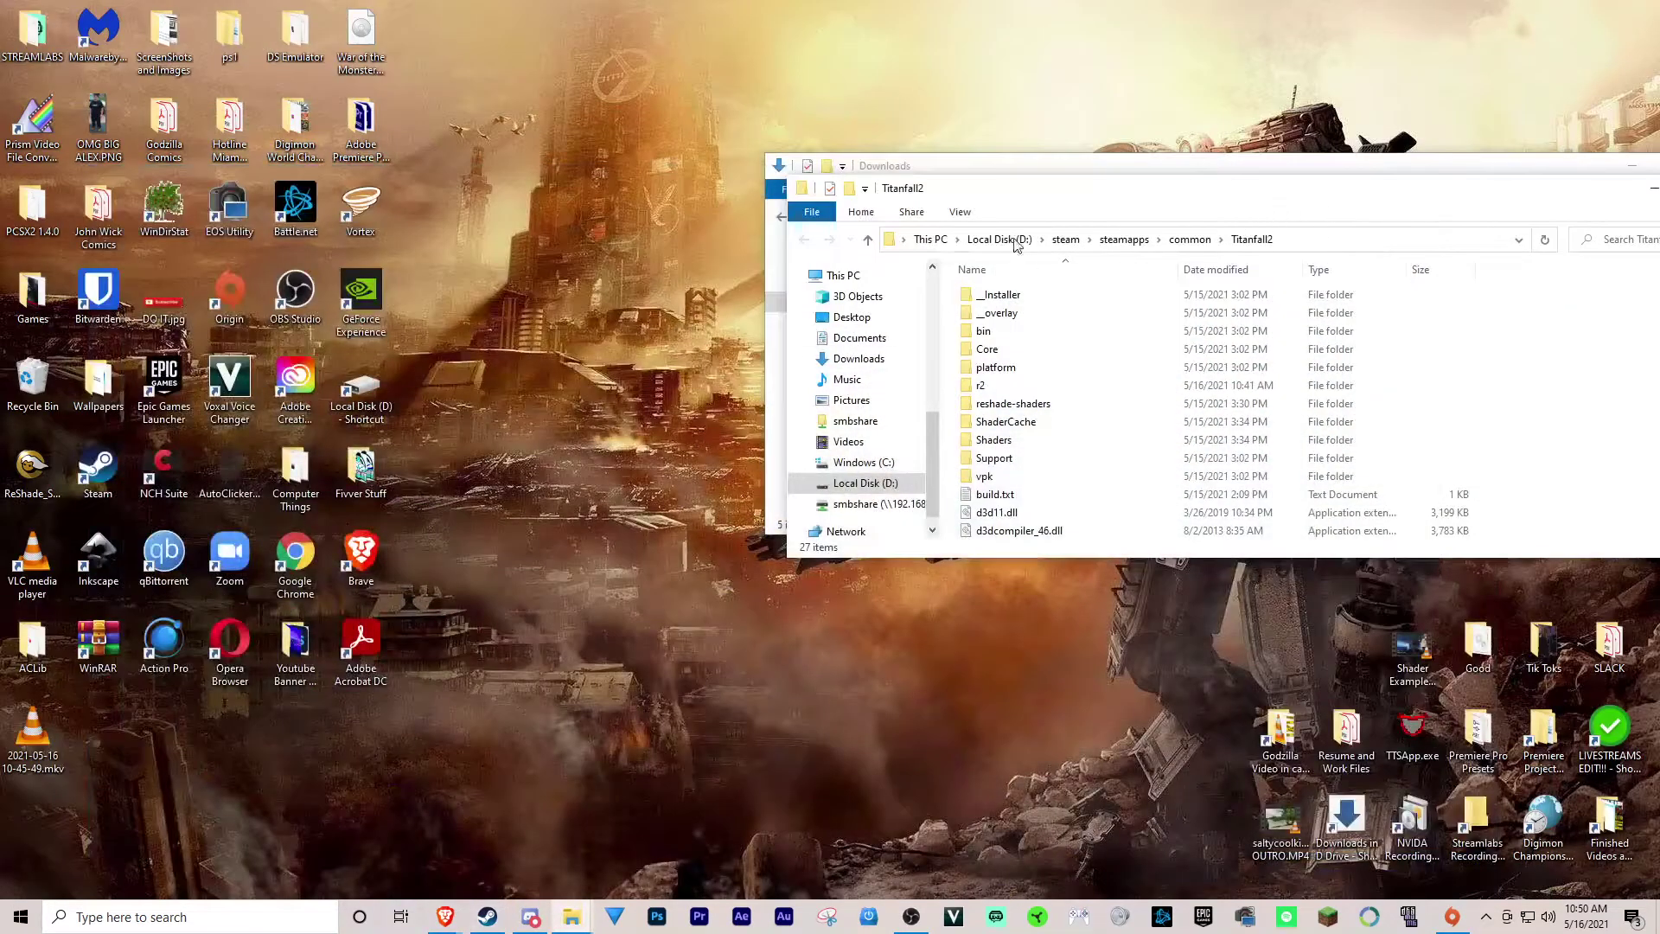
pyautogui.moveTo(1051, 192); pyautogui.dragTo(761, 187)
pyautogui.click(1256, 156)
pyautogui.moveTo(1054, 451); pyautogui.dragTo(997, 445)
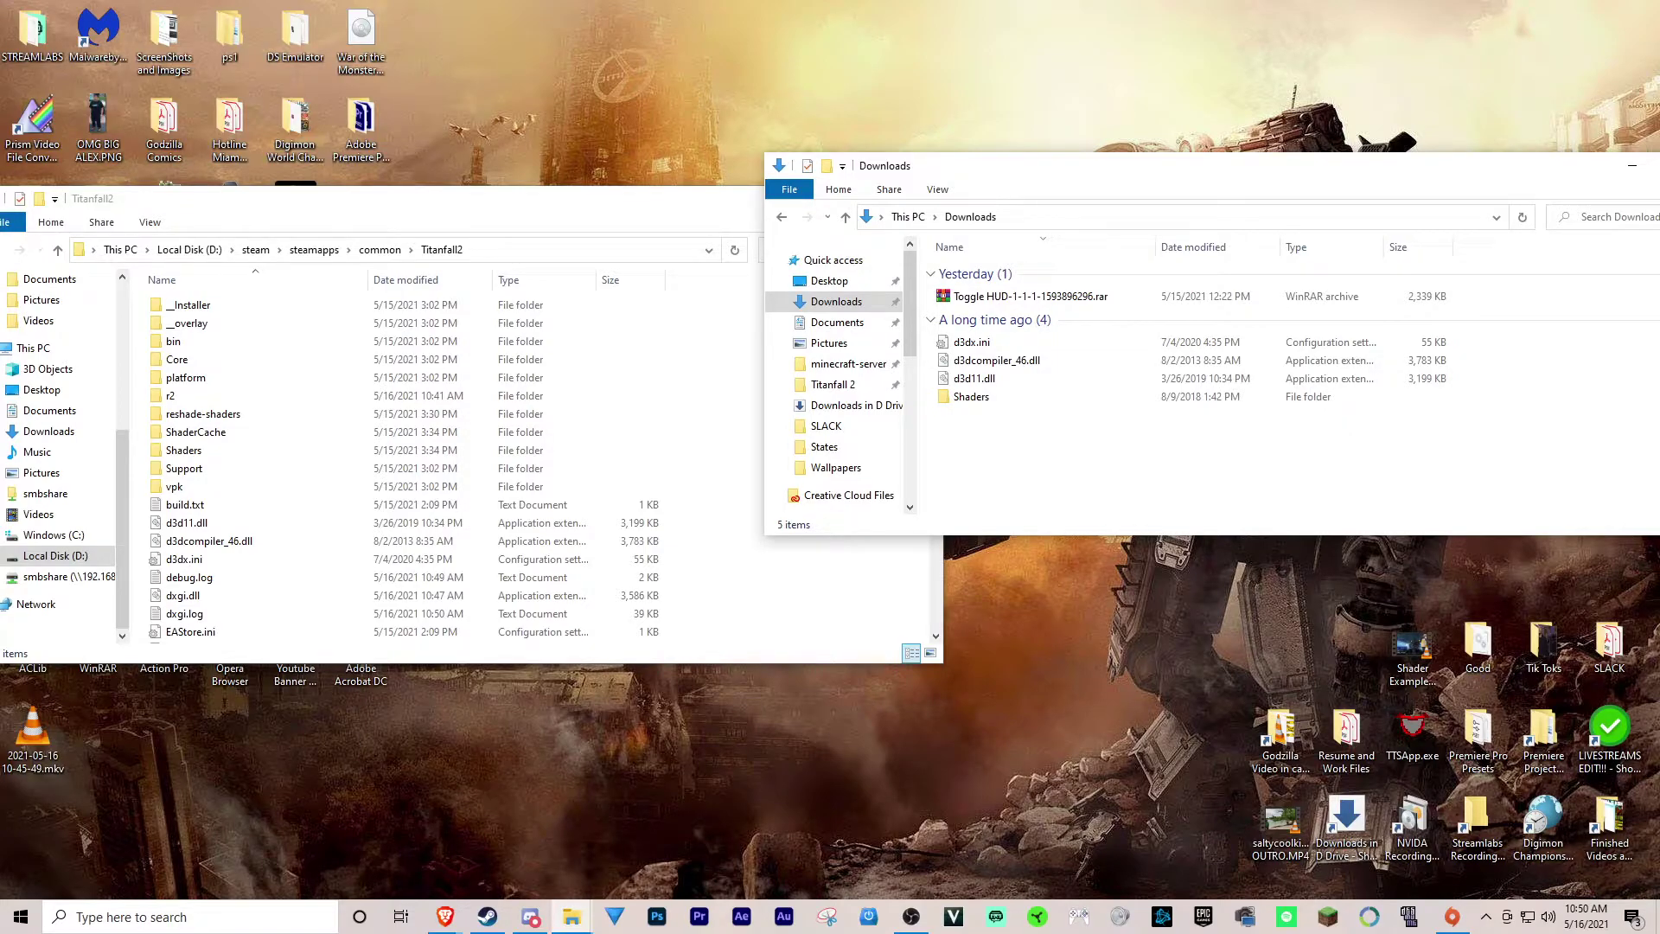
# - Compare d3d11.dll in Downloads with the d3d11.dll in the game's bin\x64_retail folder
pyautogui.click(956, 380)
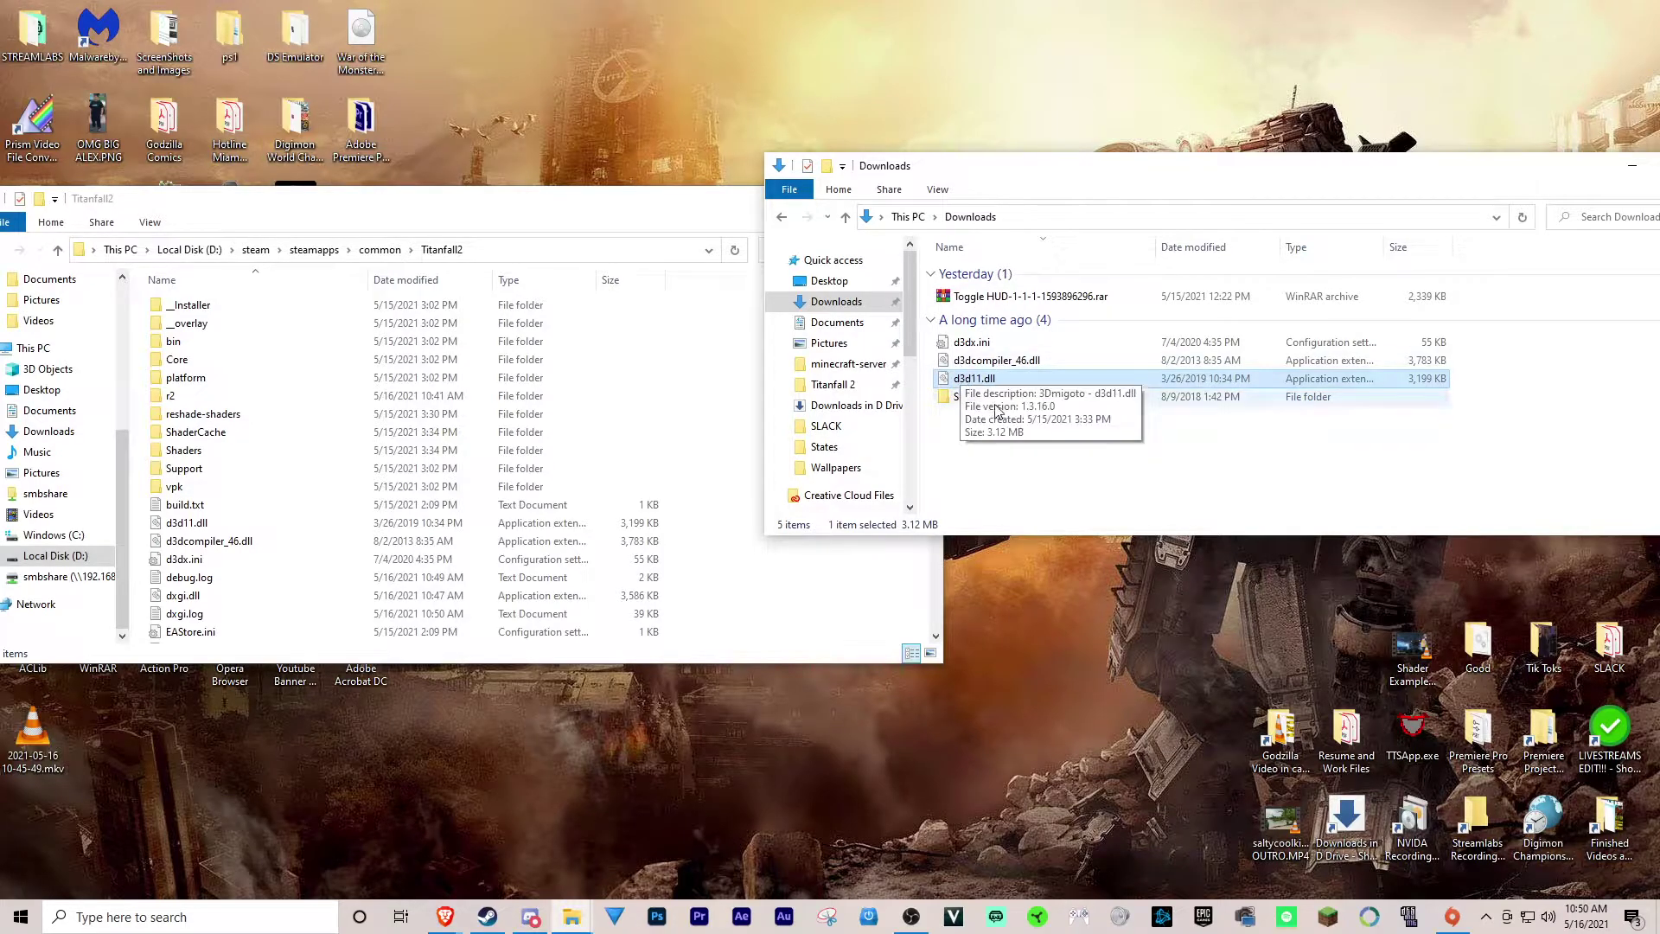
pyautogui.doubleClick(178, 341)
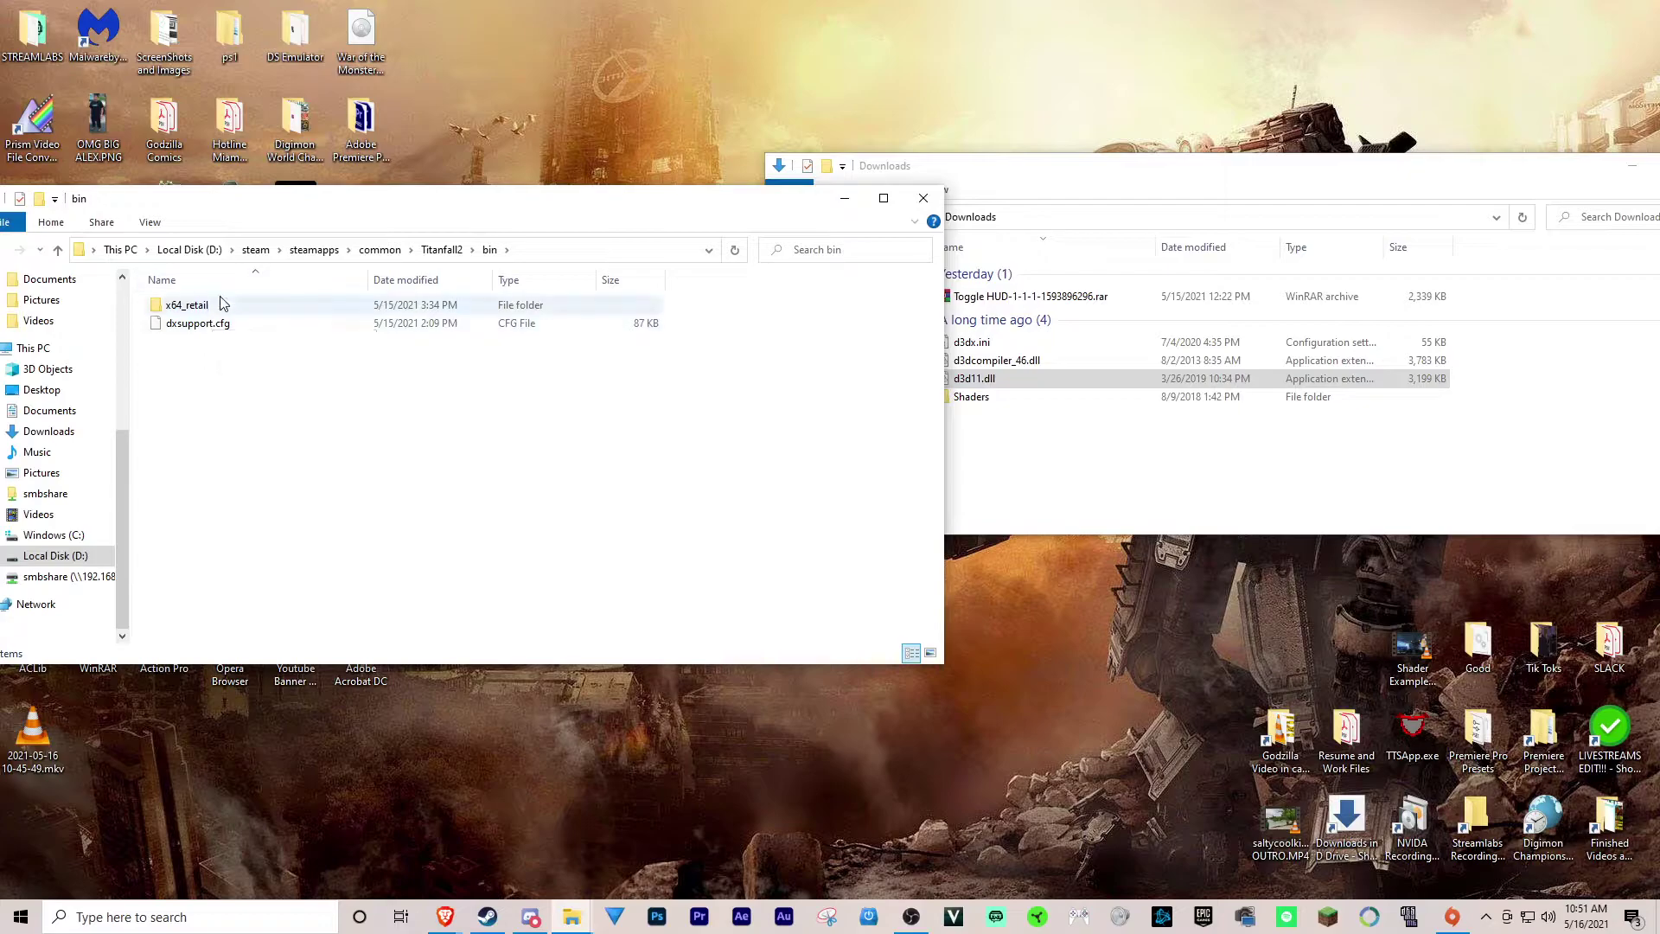
pyautogui.doubleClick(218, 308)
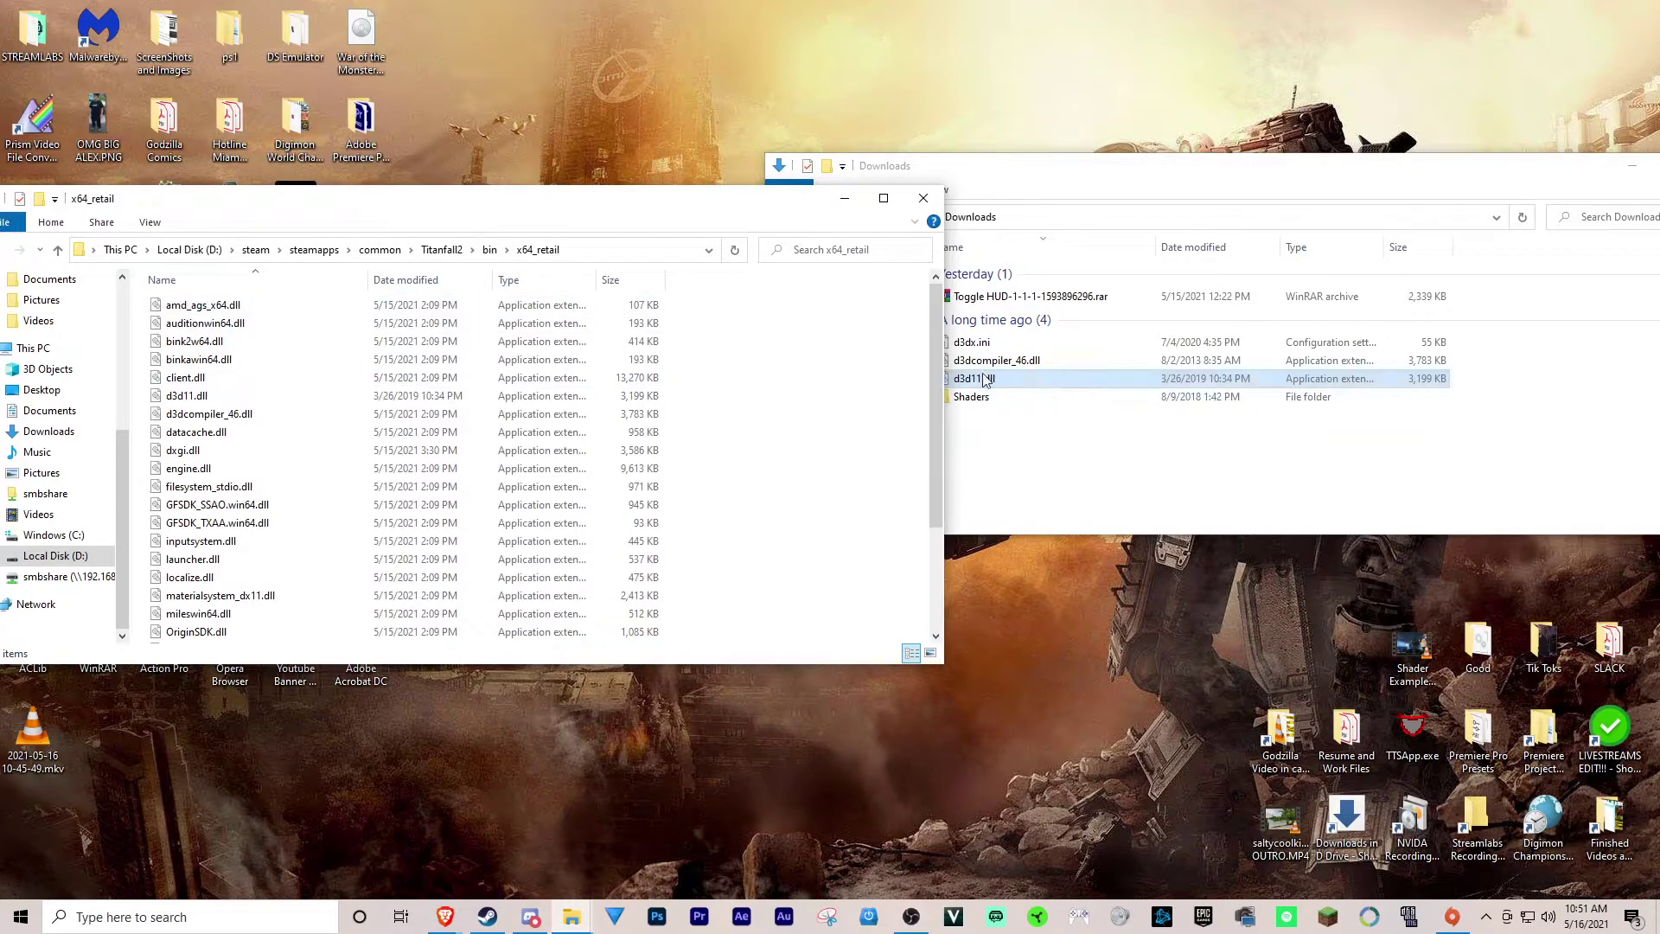
pyautogui.click(244, 399)
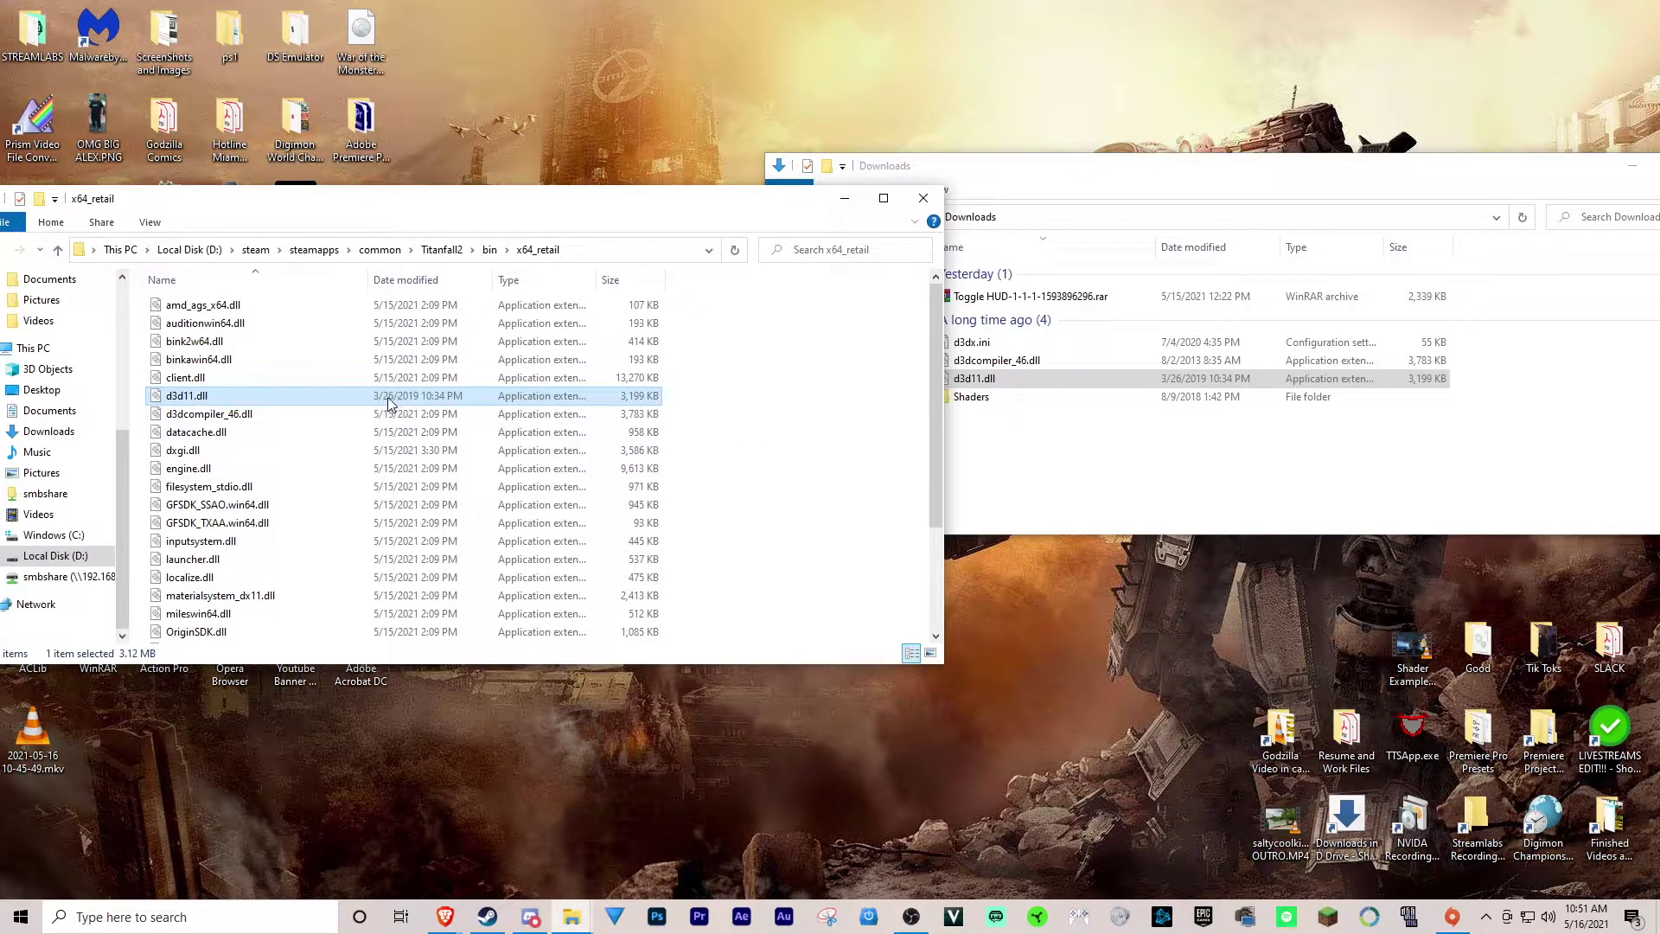
# - Return to the main Titanfall2 folder and compare its shader files with the ones in Downloads
pyautogui.hotkey('alt', 'Left')
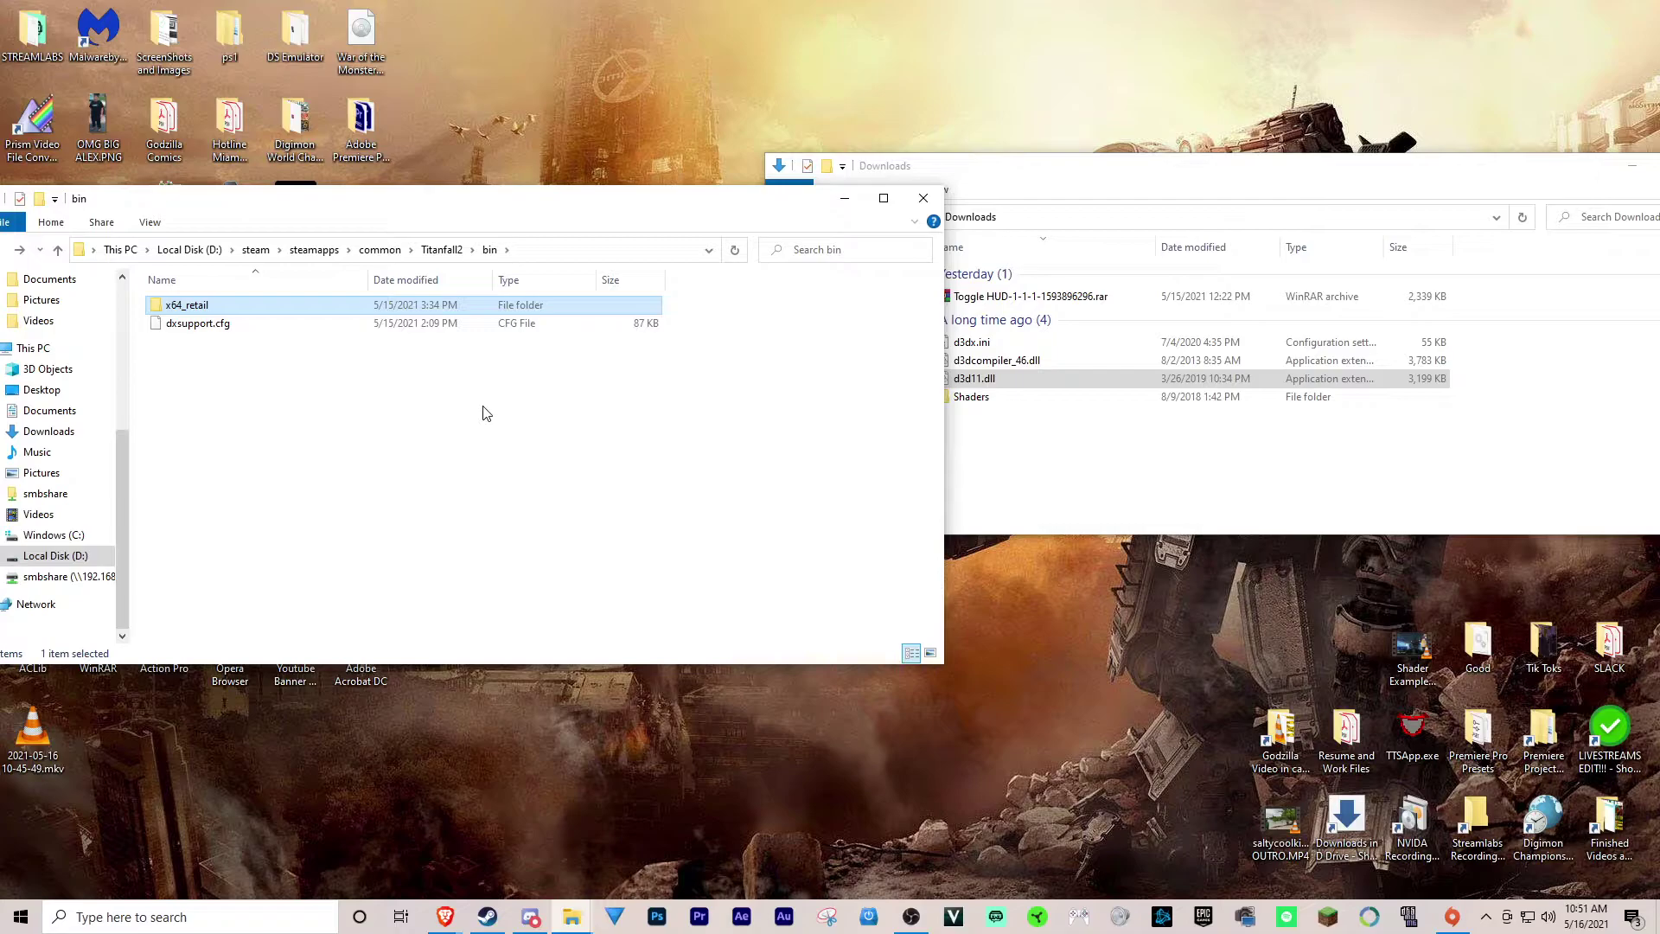
pyautogui.hotkey('alt', 'Left')
pyautogui.click(756, 396)
pyautogui.scroll(-3, 756, 397)
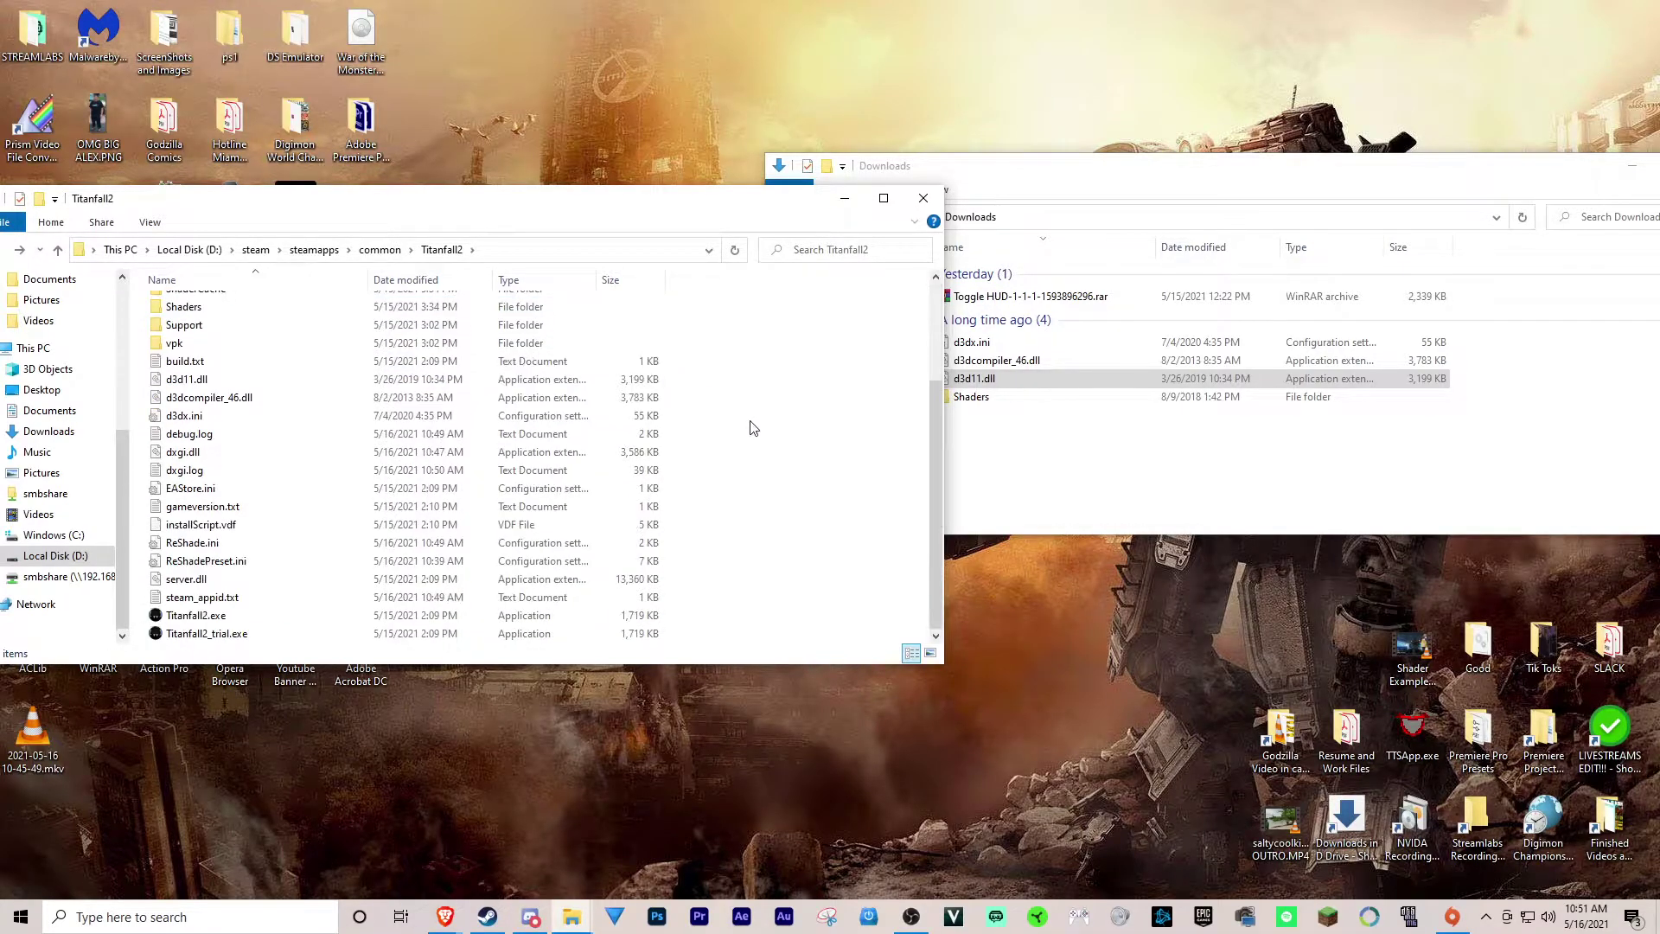
pyautogui.click(1424, 446)
pyautogui.moveTo(1198, 173); pyautogui.dragTo(1116, 240)
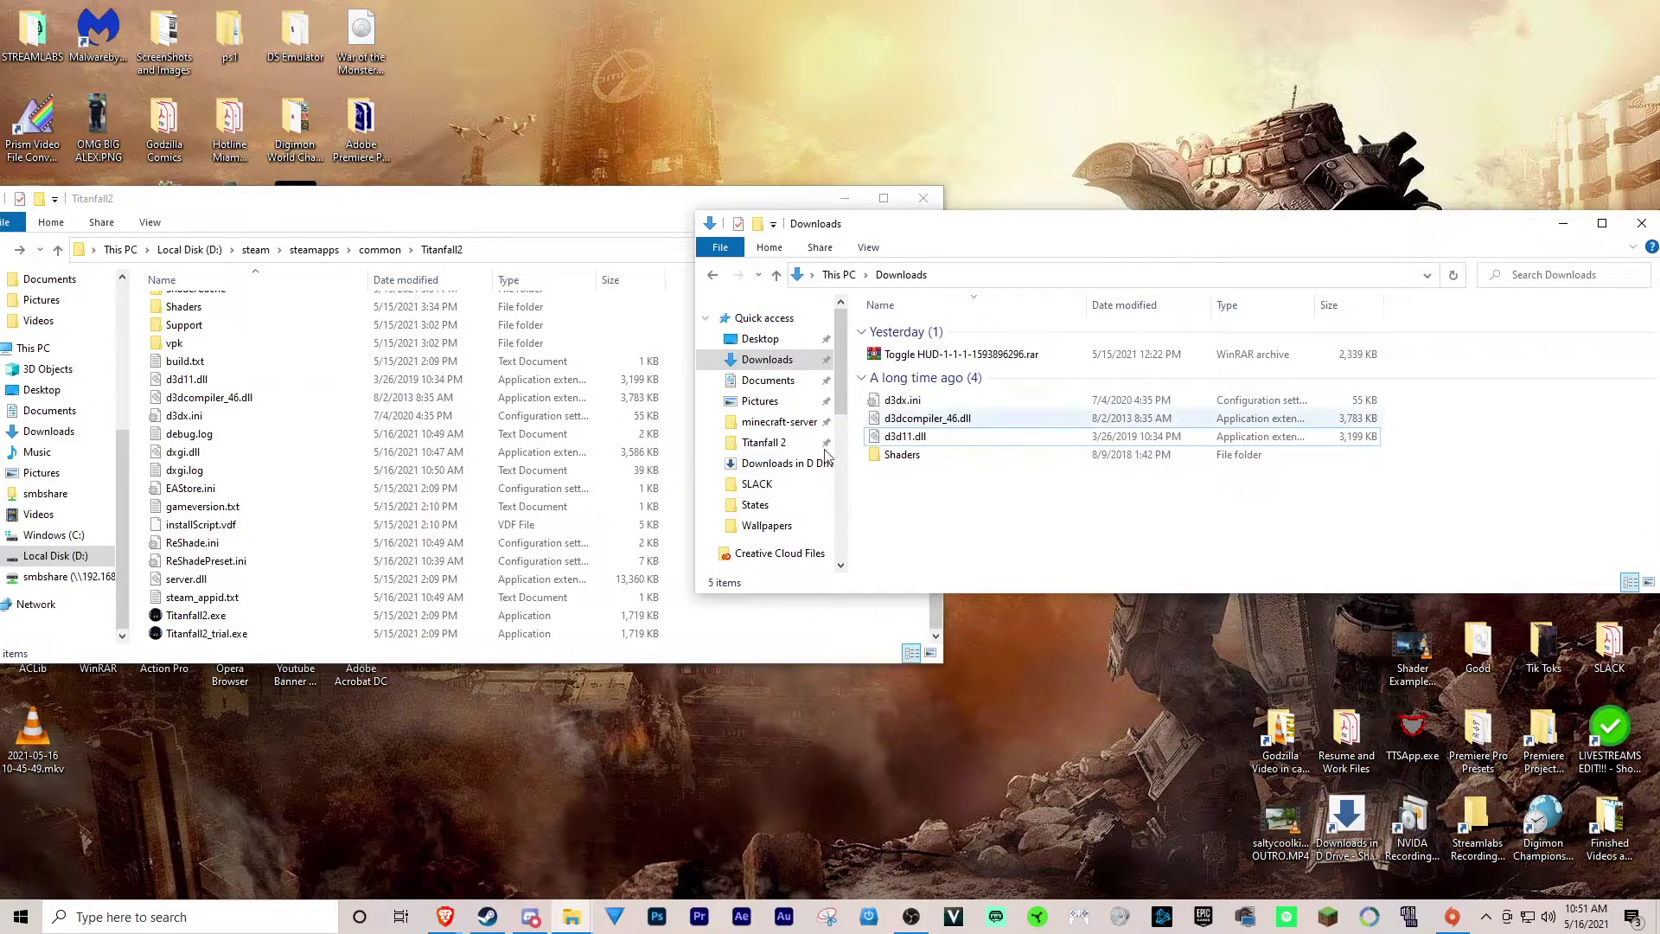
pyautogui.scroll(3, 437, 413)
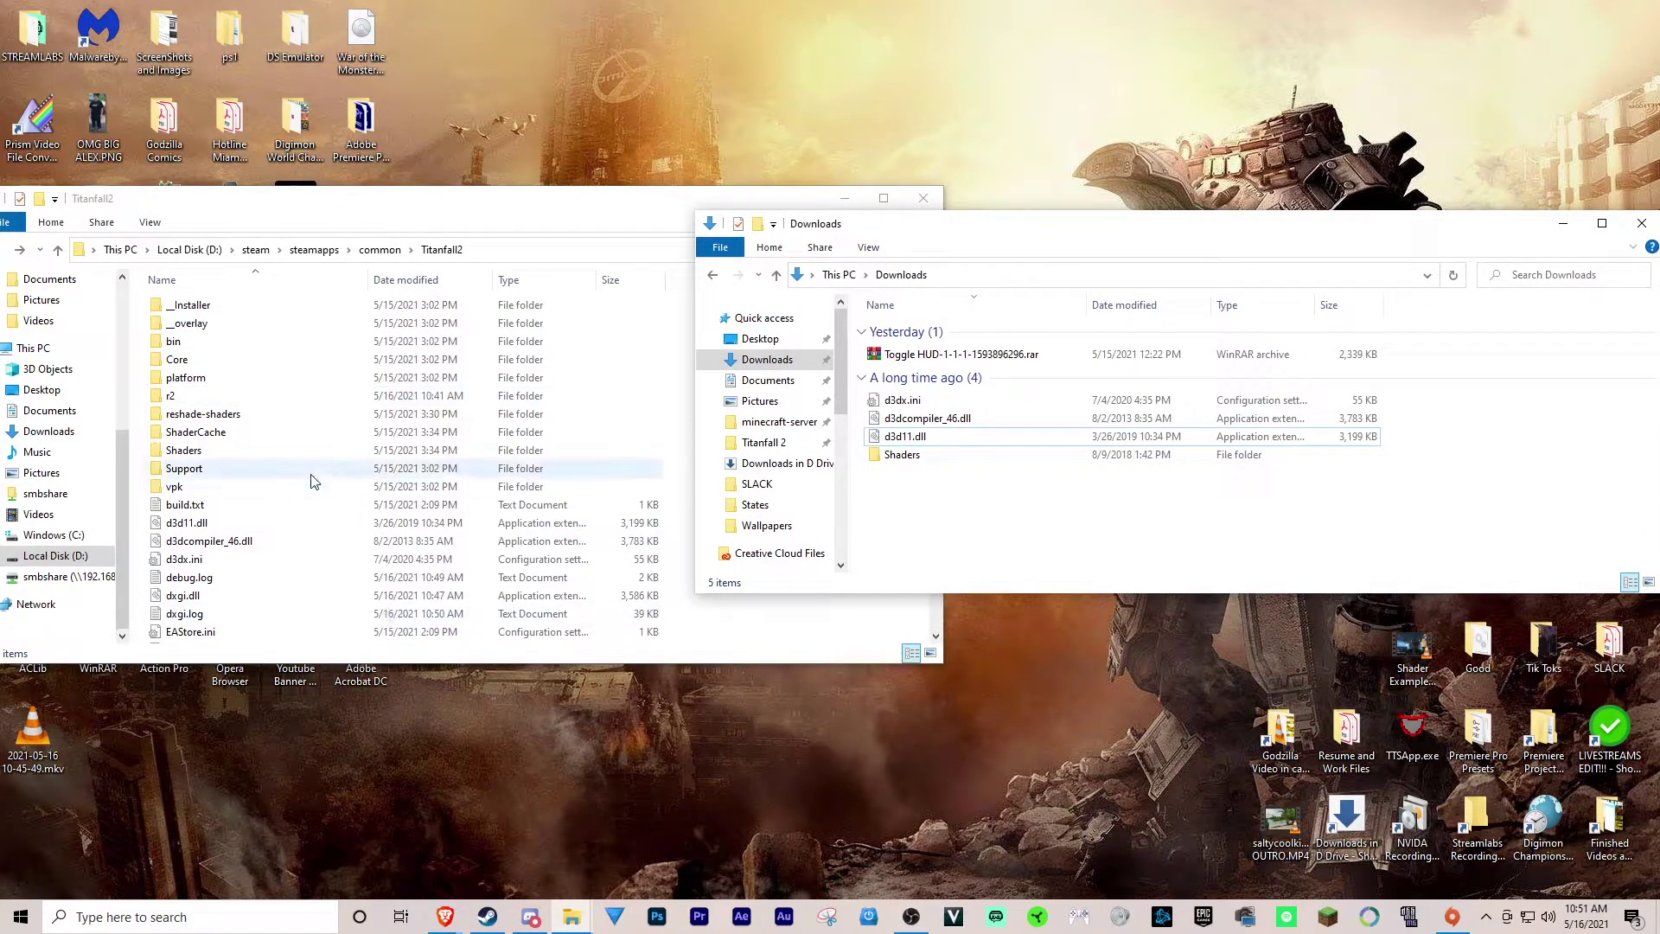
# - Close the Downloads and Titanfall2 folder windows, then switch to Steam and launch Titanfall 2
pyautogui.click(1642, 223)
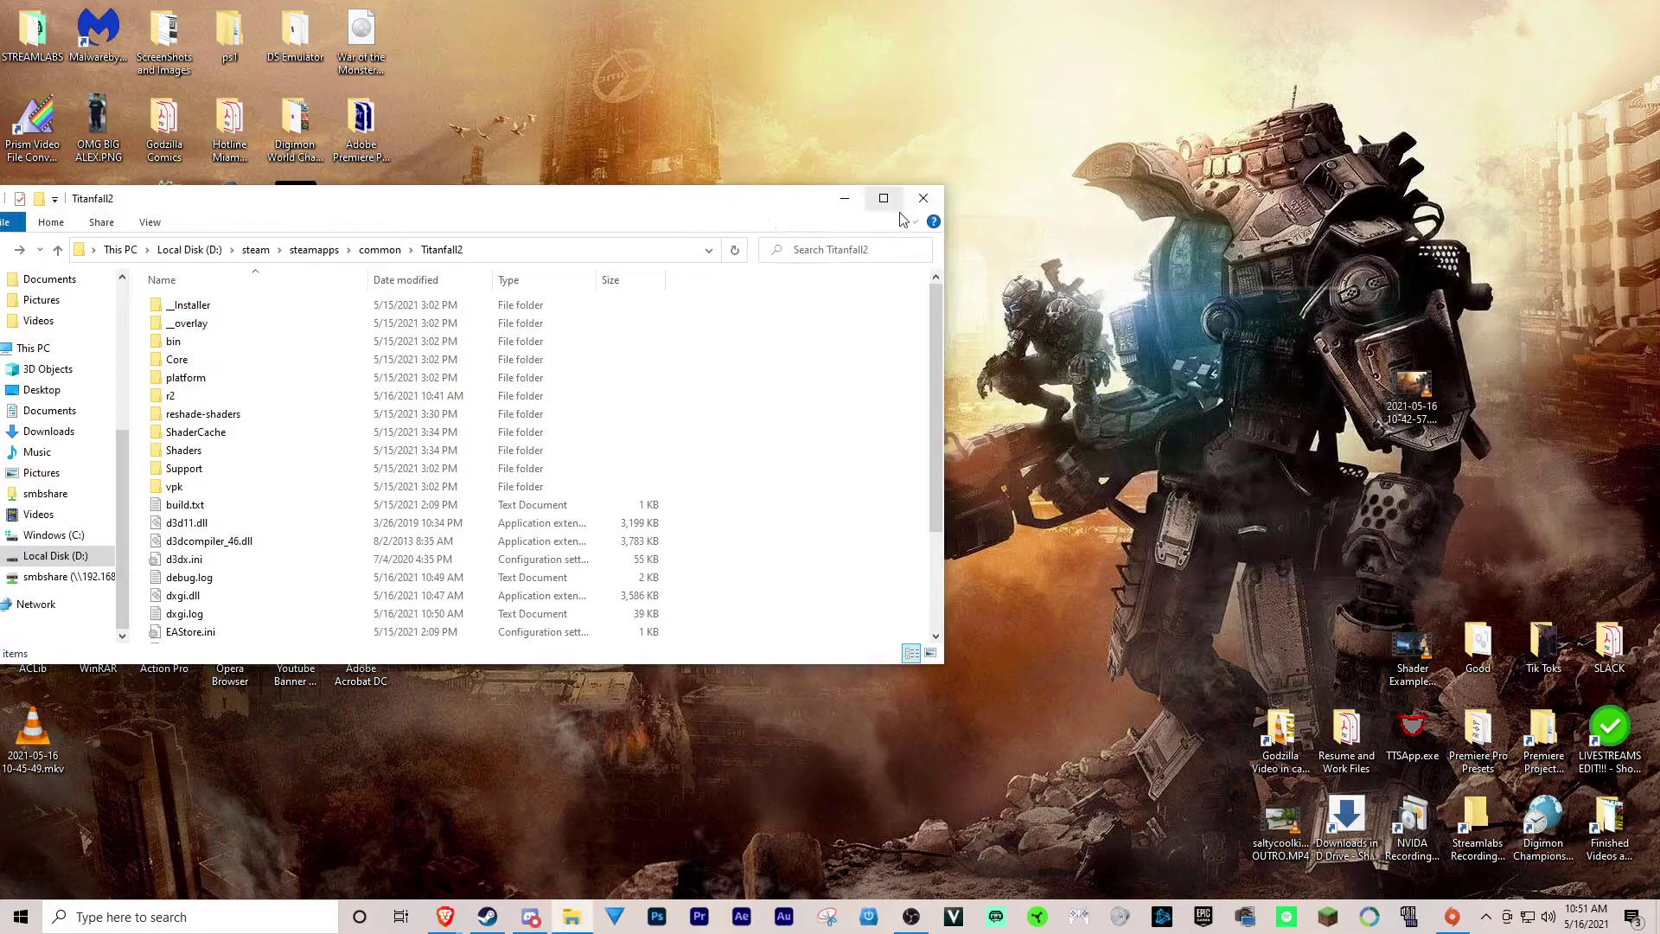
pyautogui.click(923, 198)
pyautogui.click(488, 917)
pyautogui.click(346, 371)
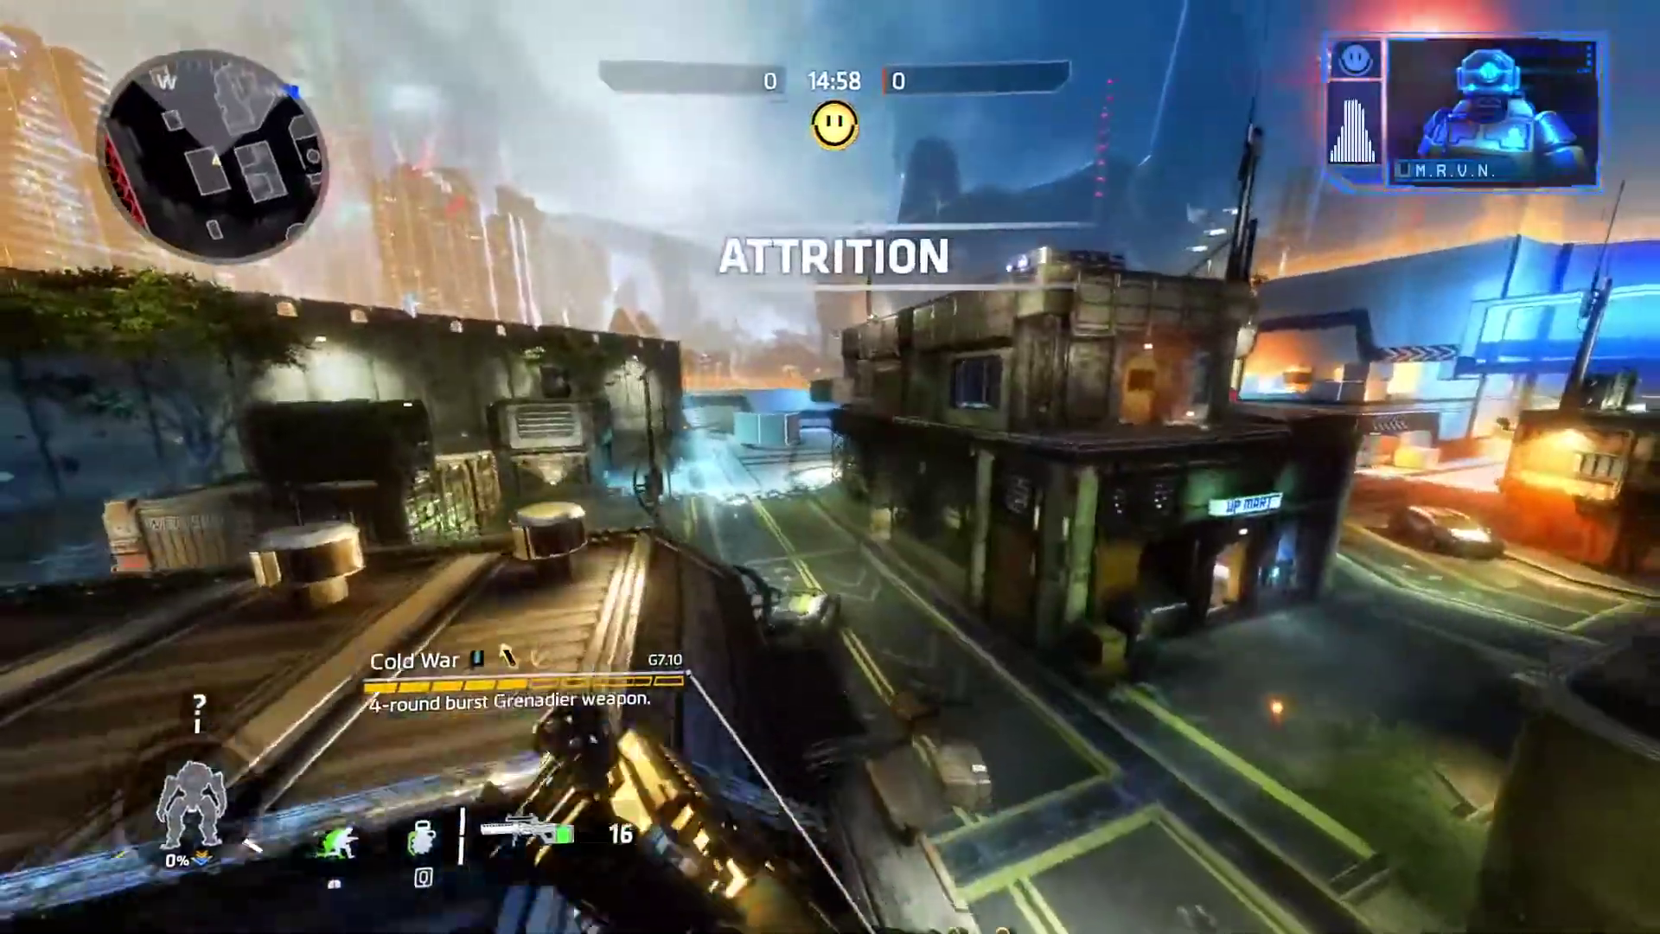
# - Move across the rooftops in the Attrition match to view the shaders in action and open the ReShade overlay
pyautogui.press('w')
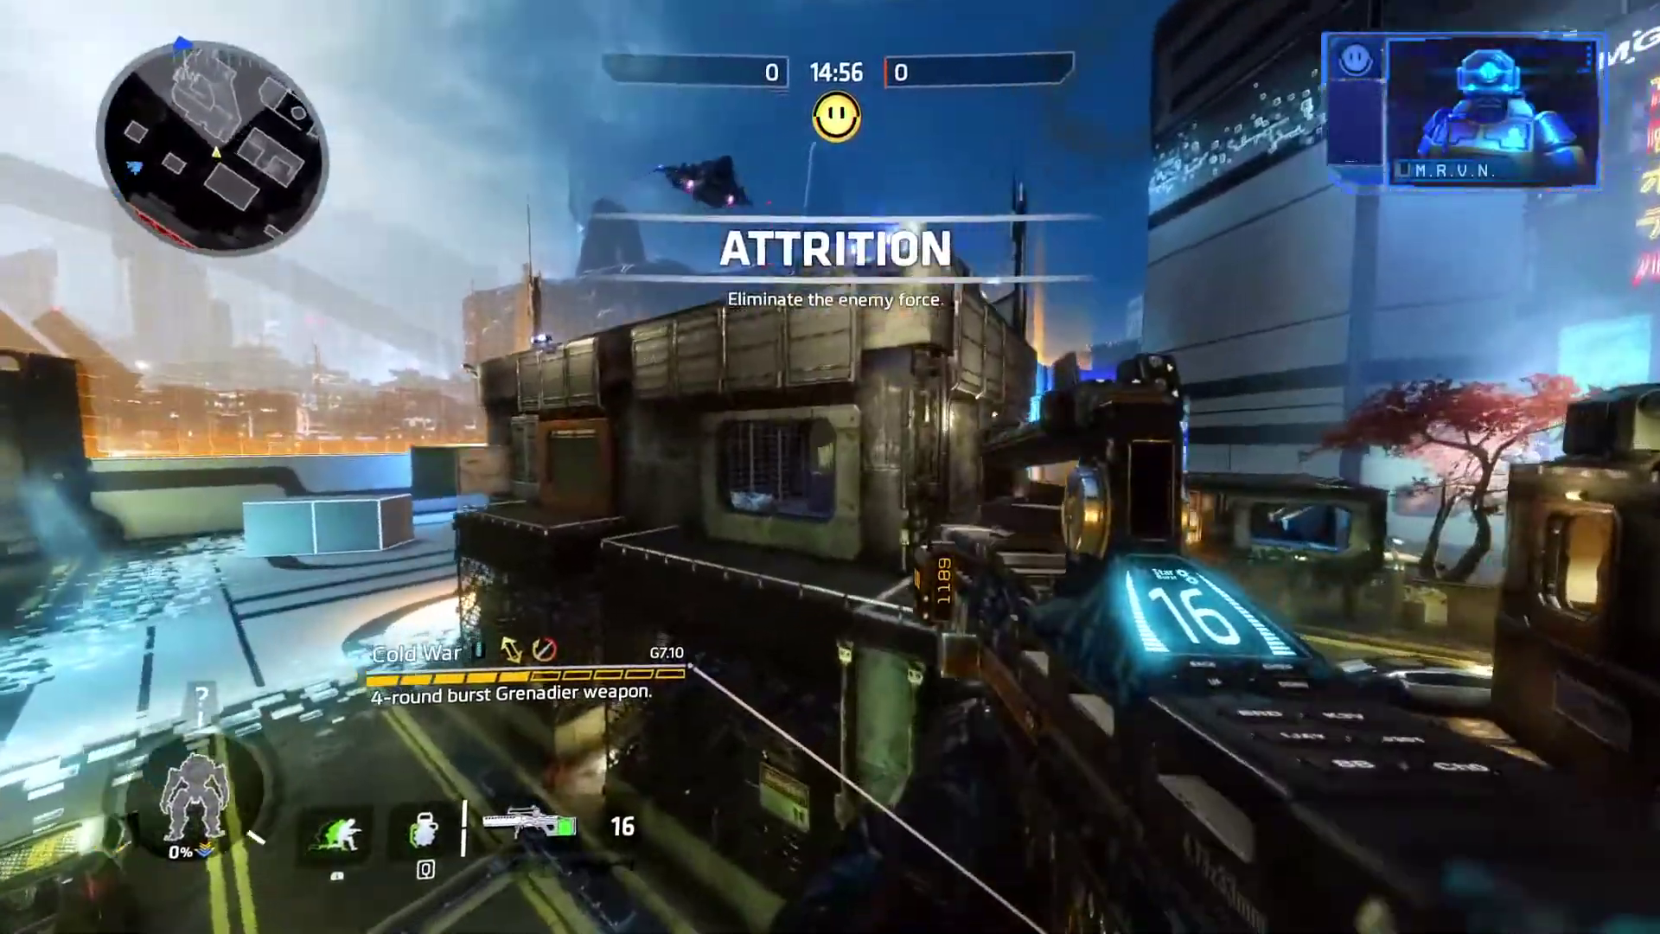
pyautogui.press('w')
pyautogui.press('space')
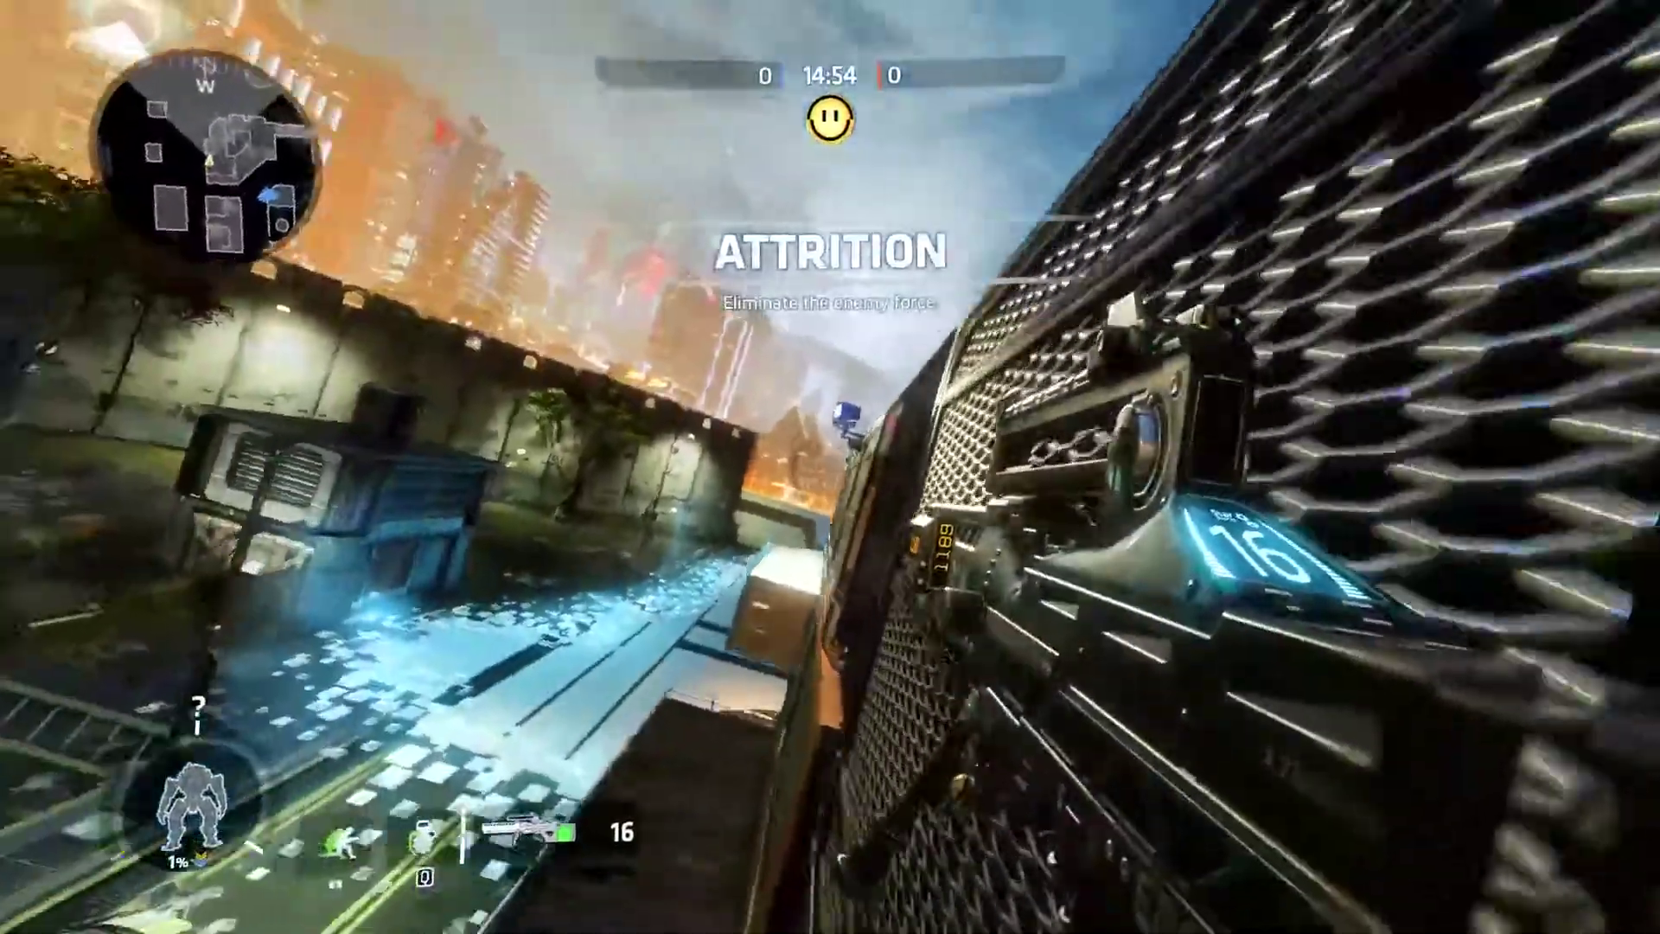
pyautogui.press('space')
pyautogui.press('w')
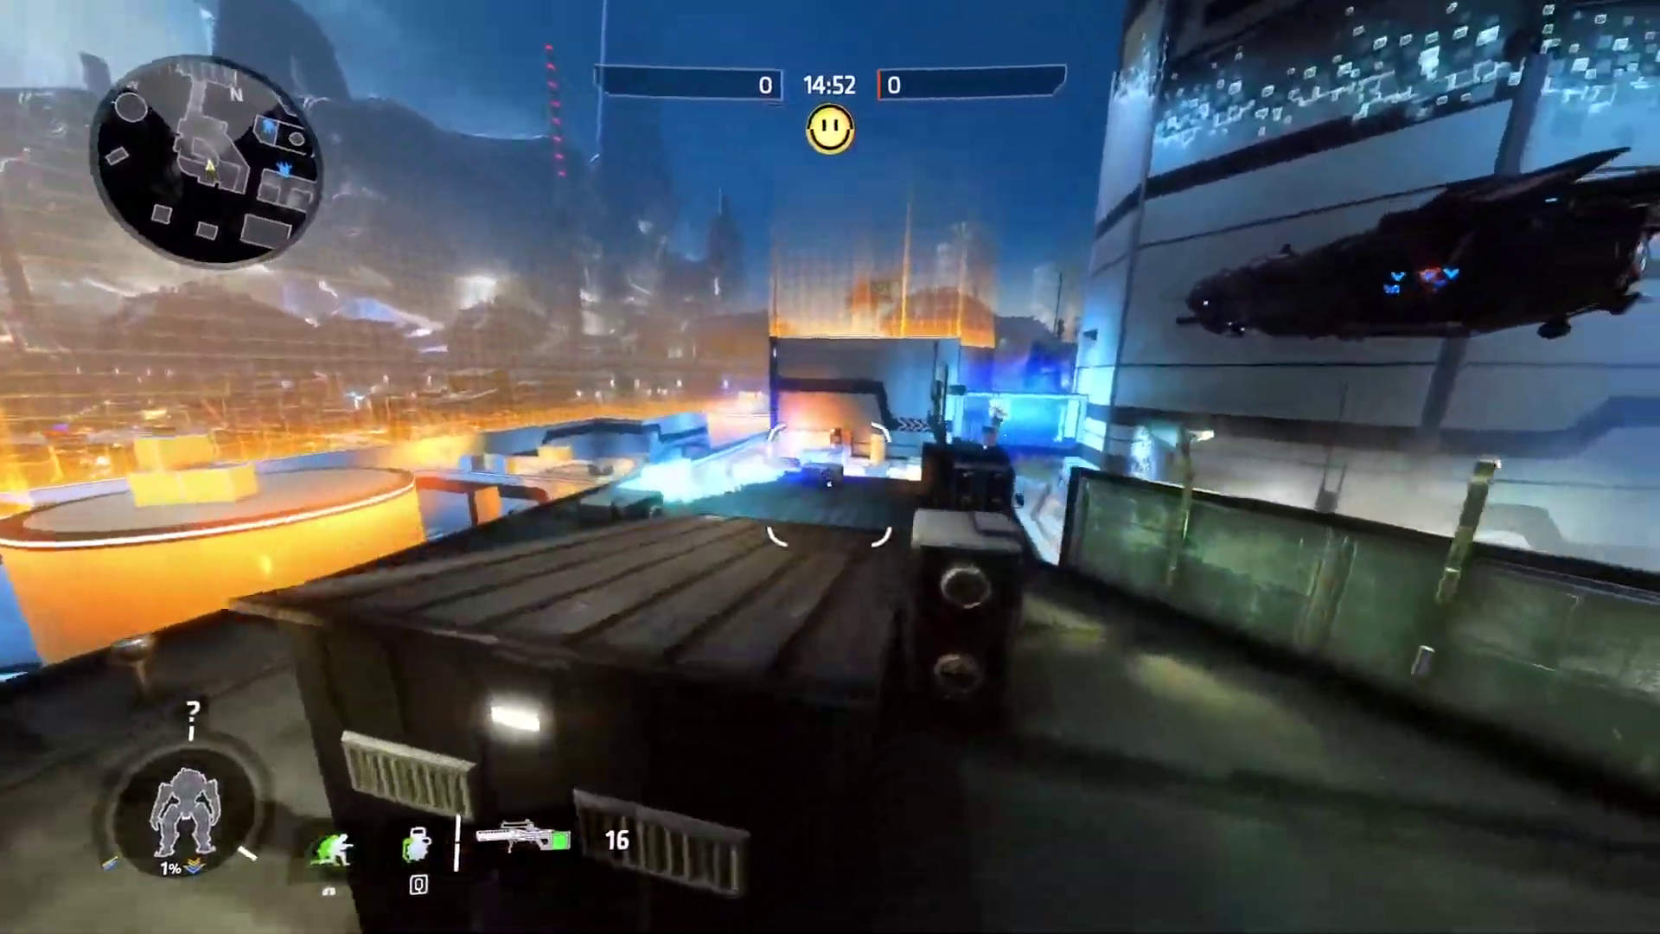
pyautogui.press('w')
pyautogui.press('Home')
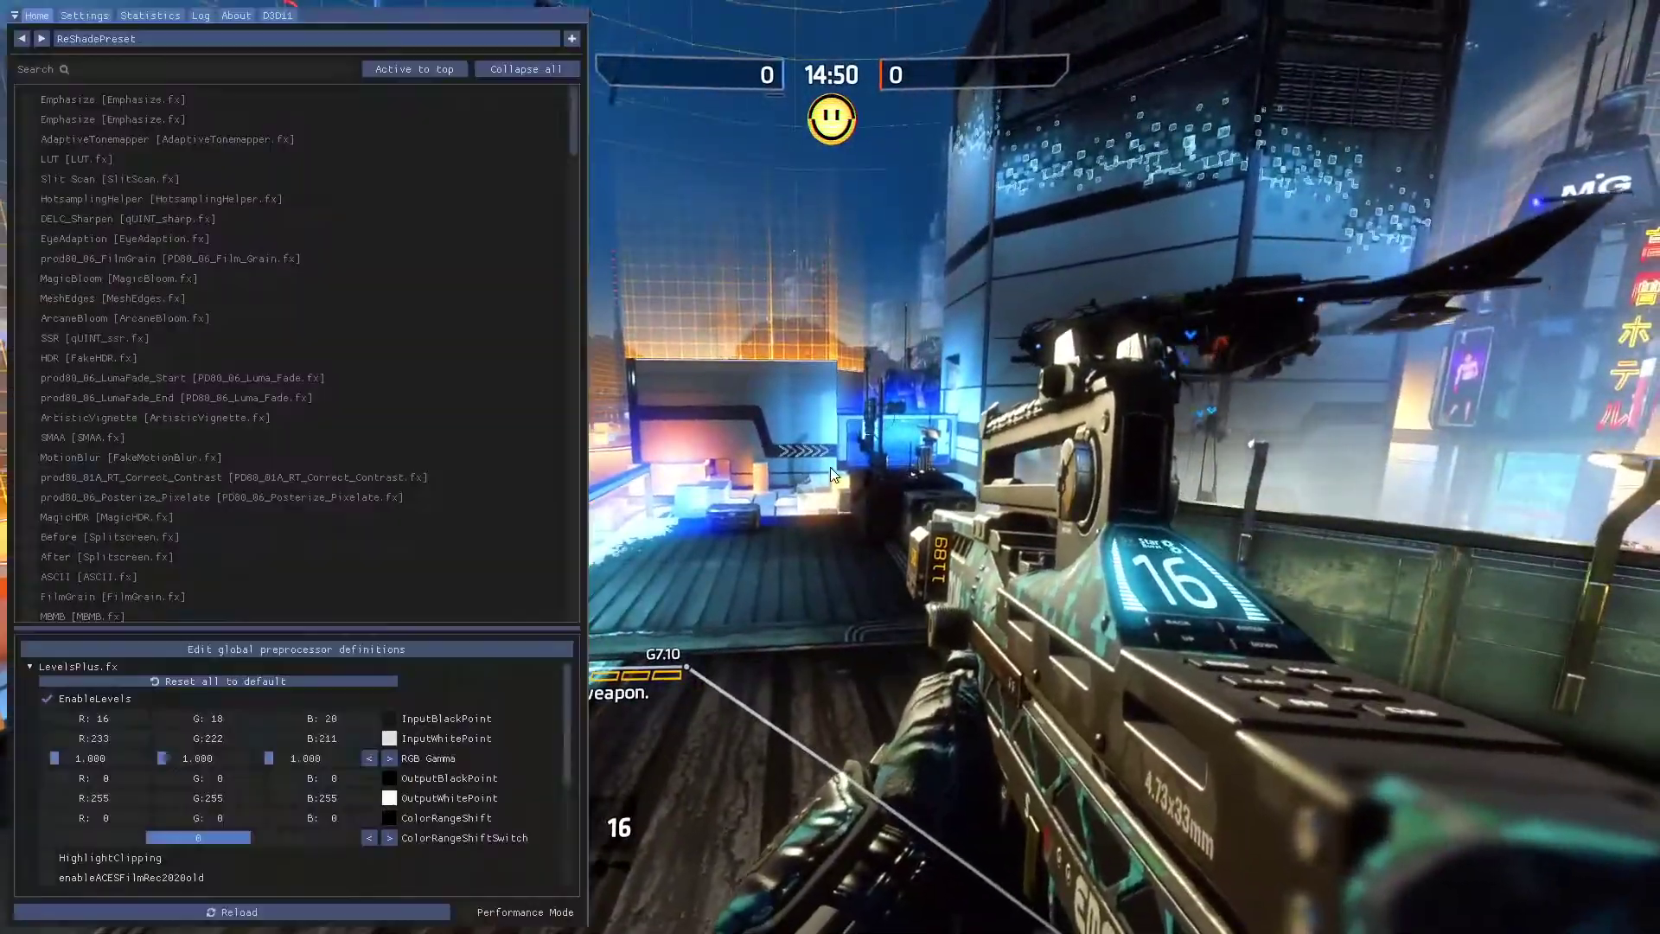
# - Filter the ReShade effects by Leve and Tech, leave LevelsPlus and Technicolor turned off, and close the overlay
pyautogui.click(118, 71)
pyautogui.write('L')
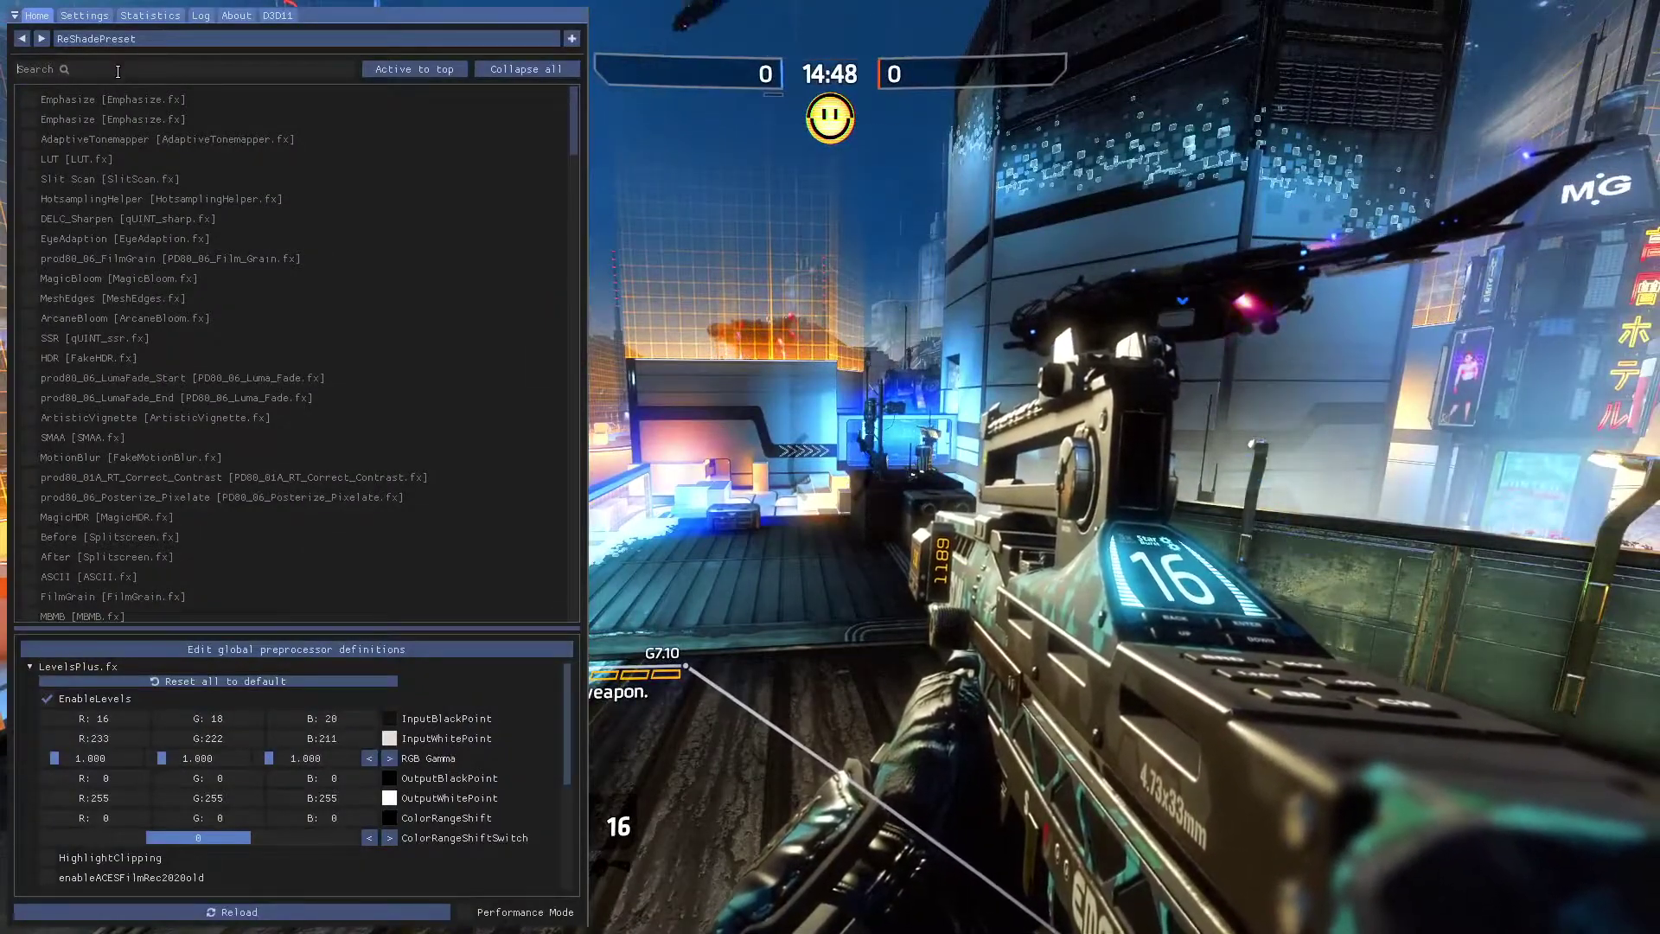
pyautogui.write('eve')
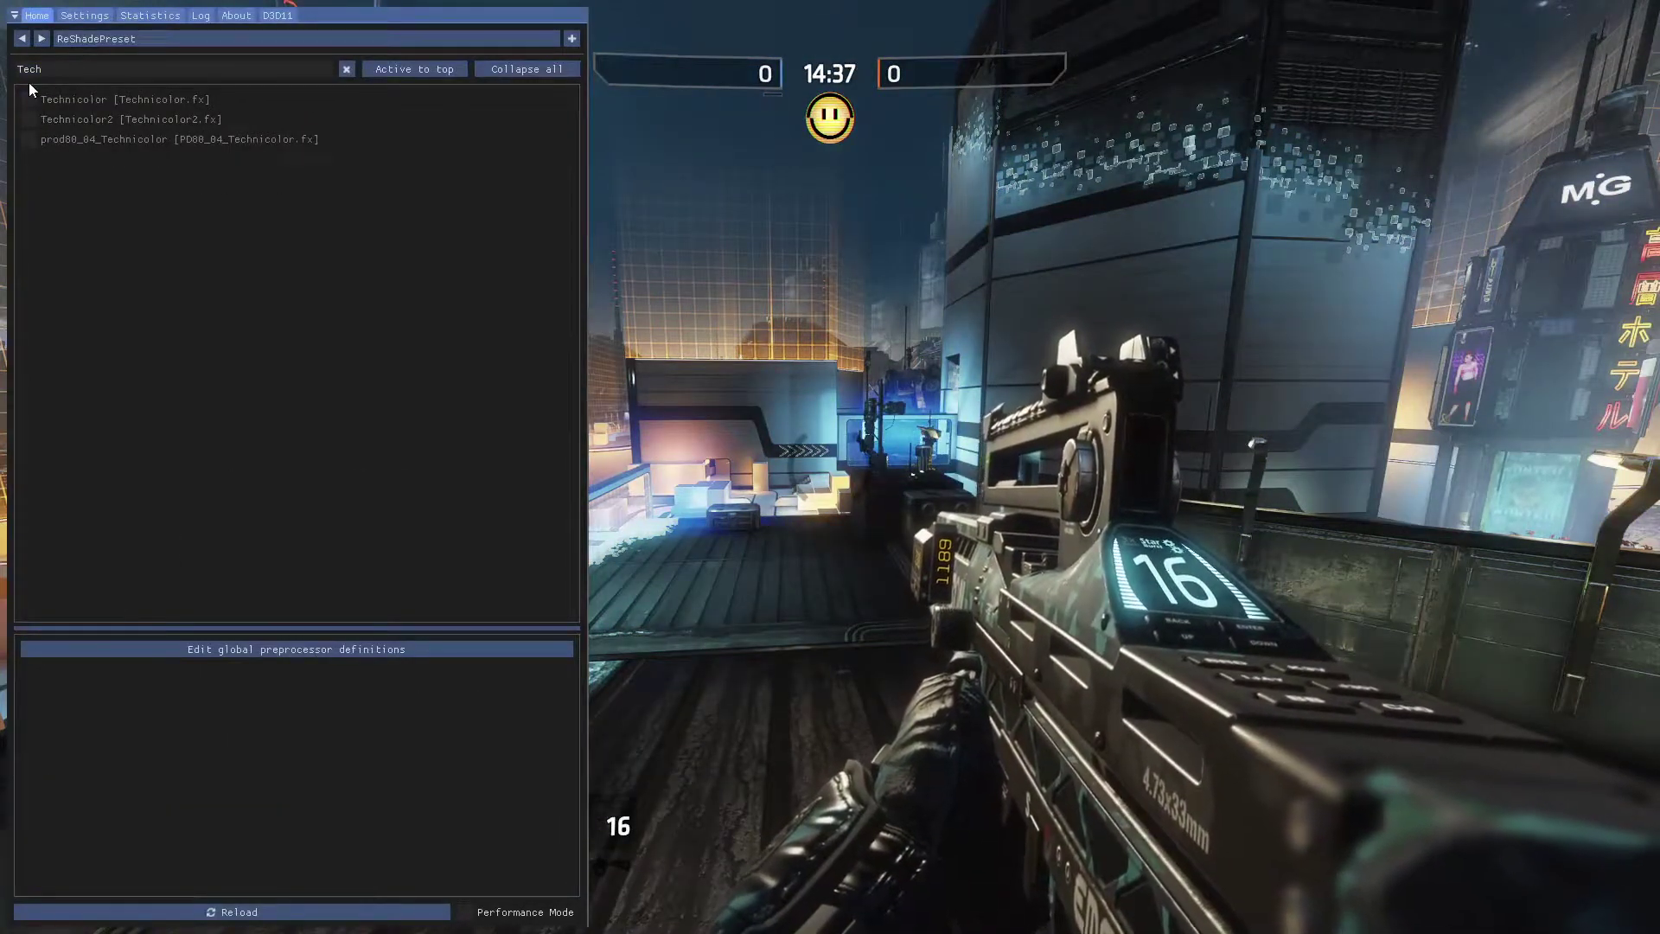
pyautogui.press('Home')
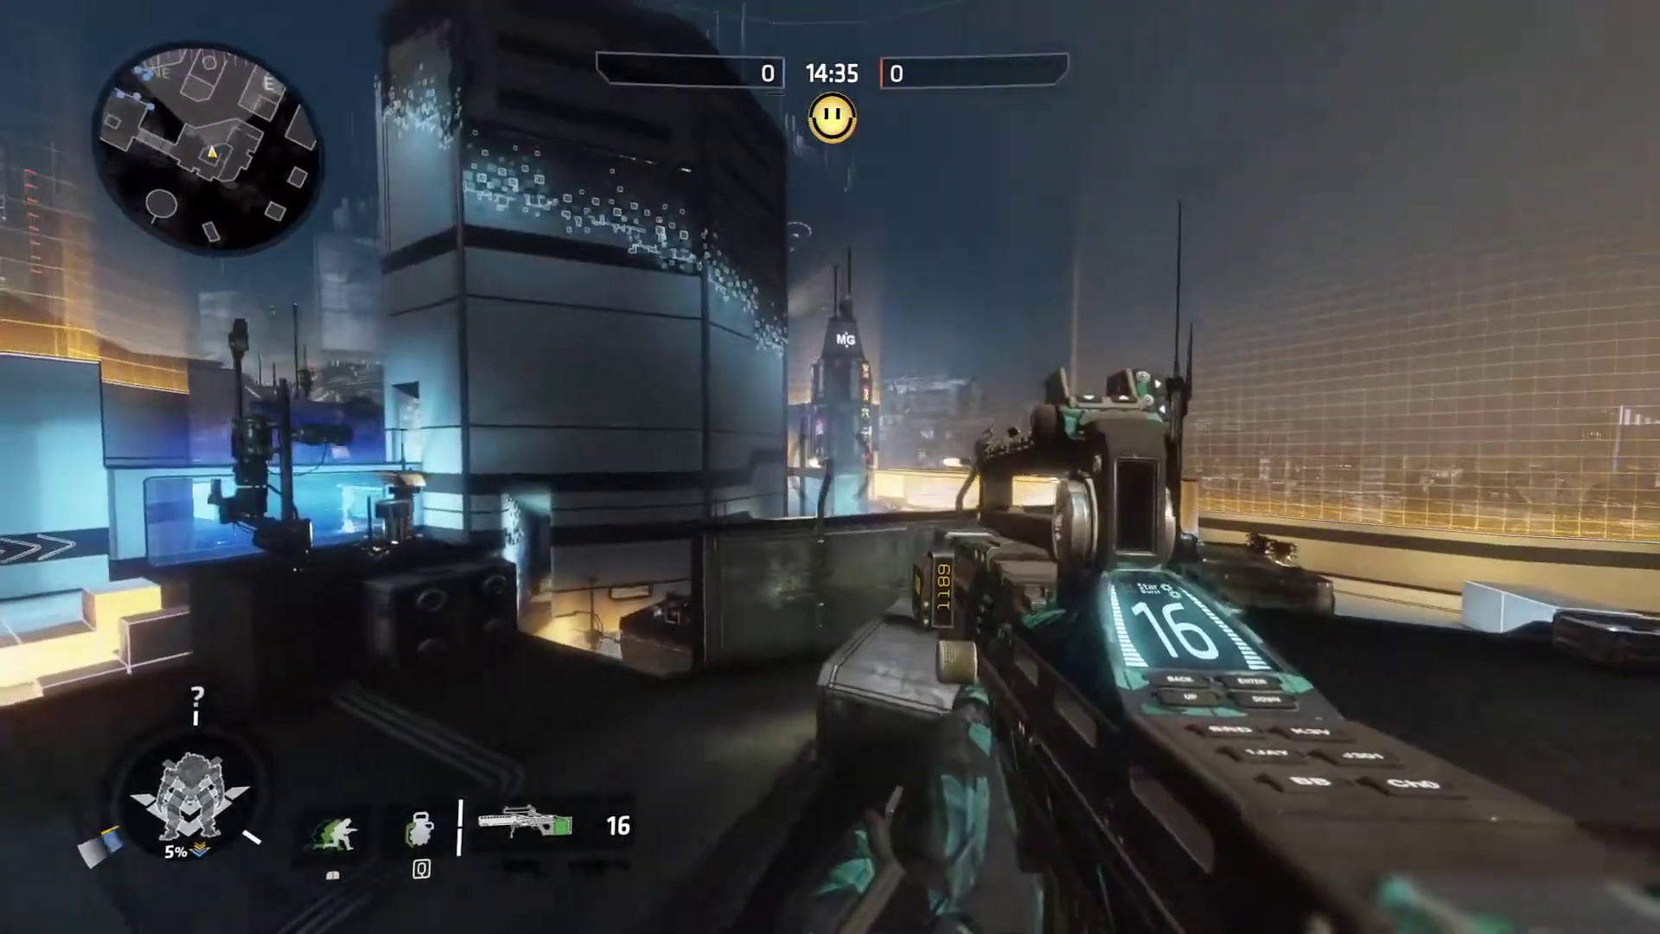
# - Explore the match with both weapons to examine the picture without effects, then reopen the ReShade overlay
pyautogui.press('2')
pyautogui.rightClick(830, 472)
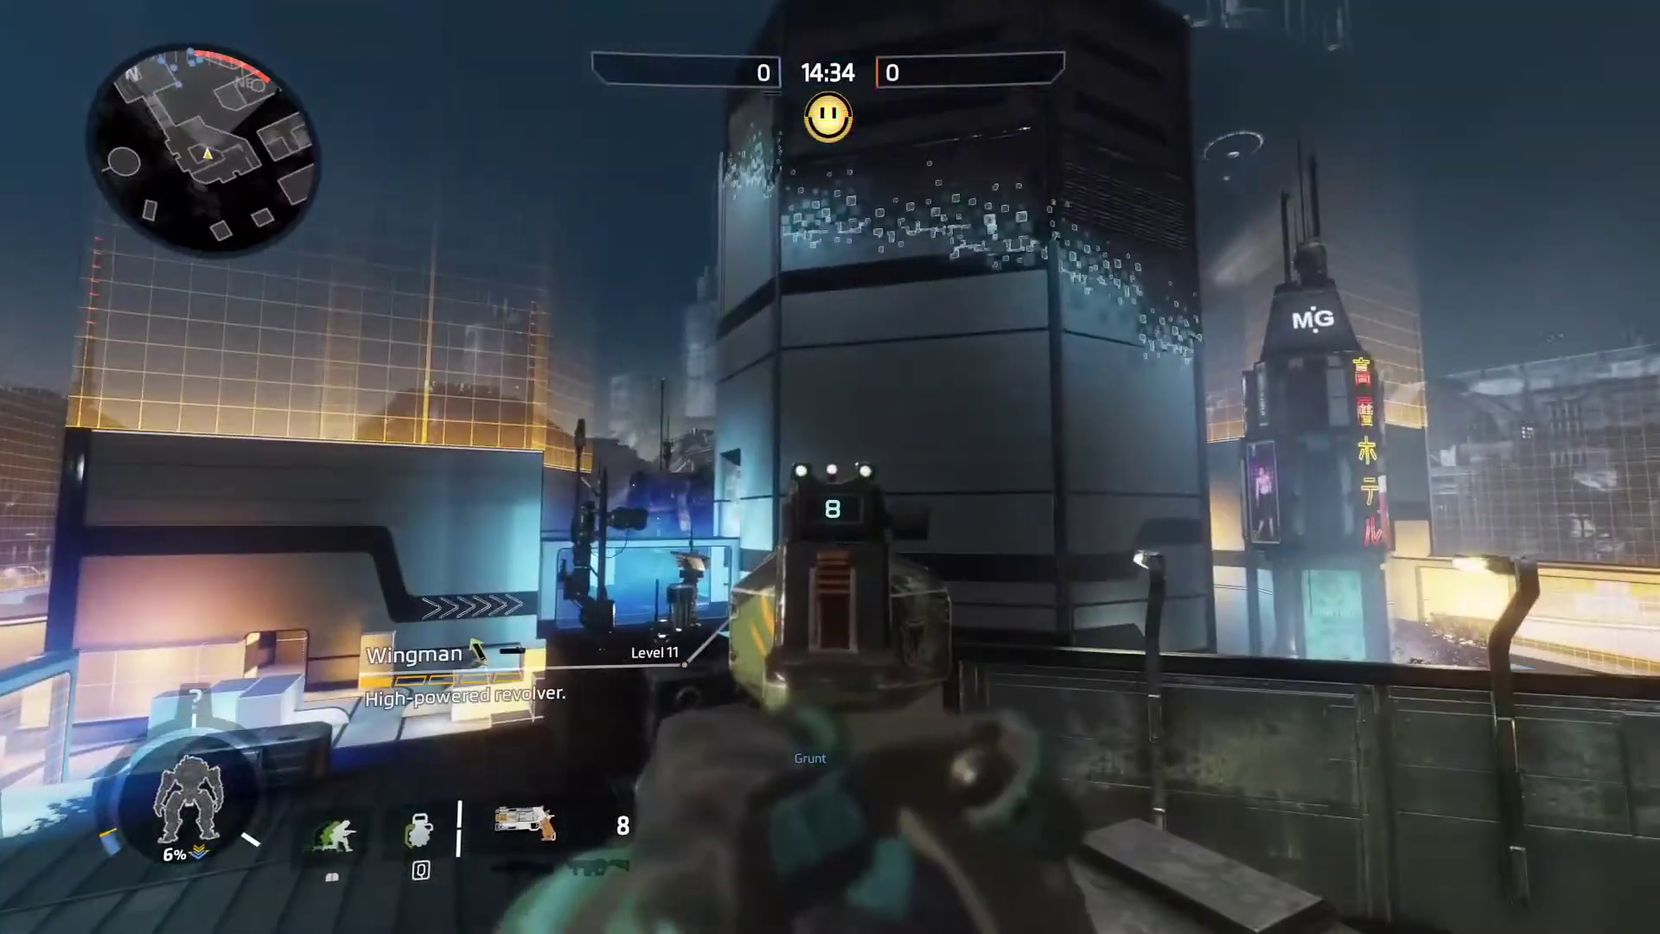
pyautogui.press('w')
pyautogui.press('space')
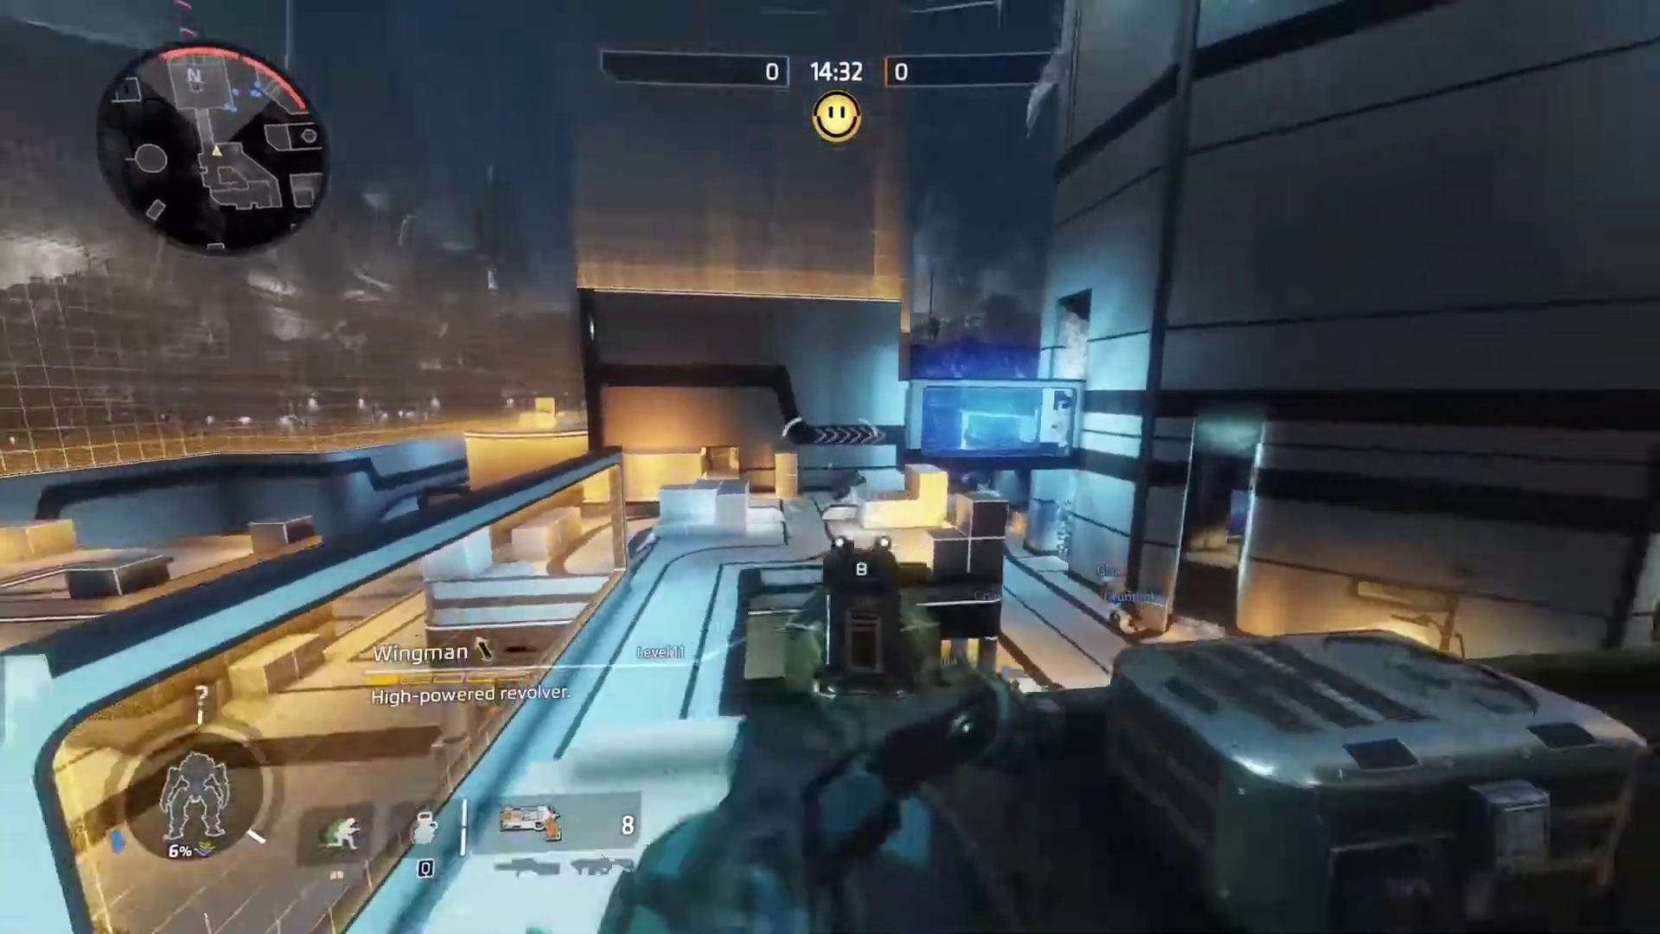
pyautogui.press('1')
pyautogui.press('2')
pyautogui.press('w')
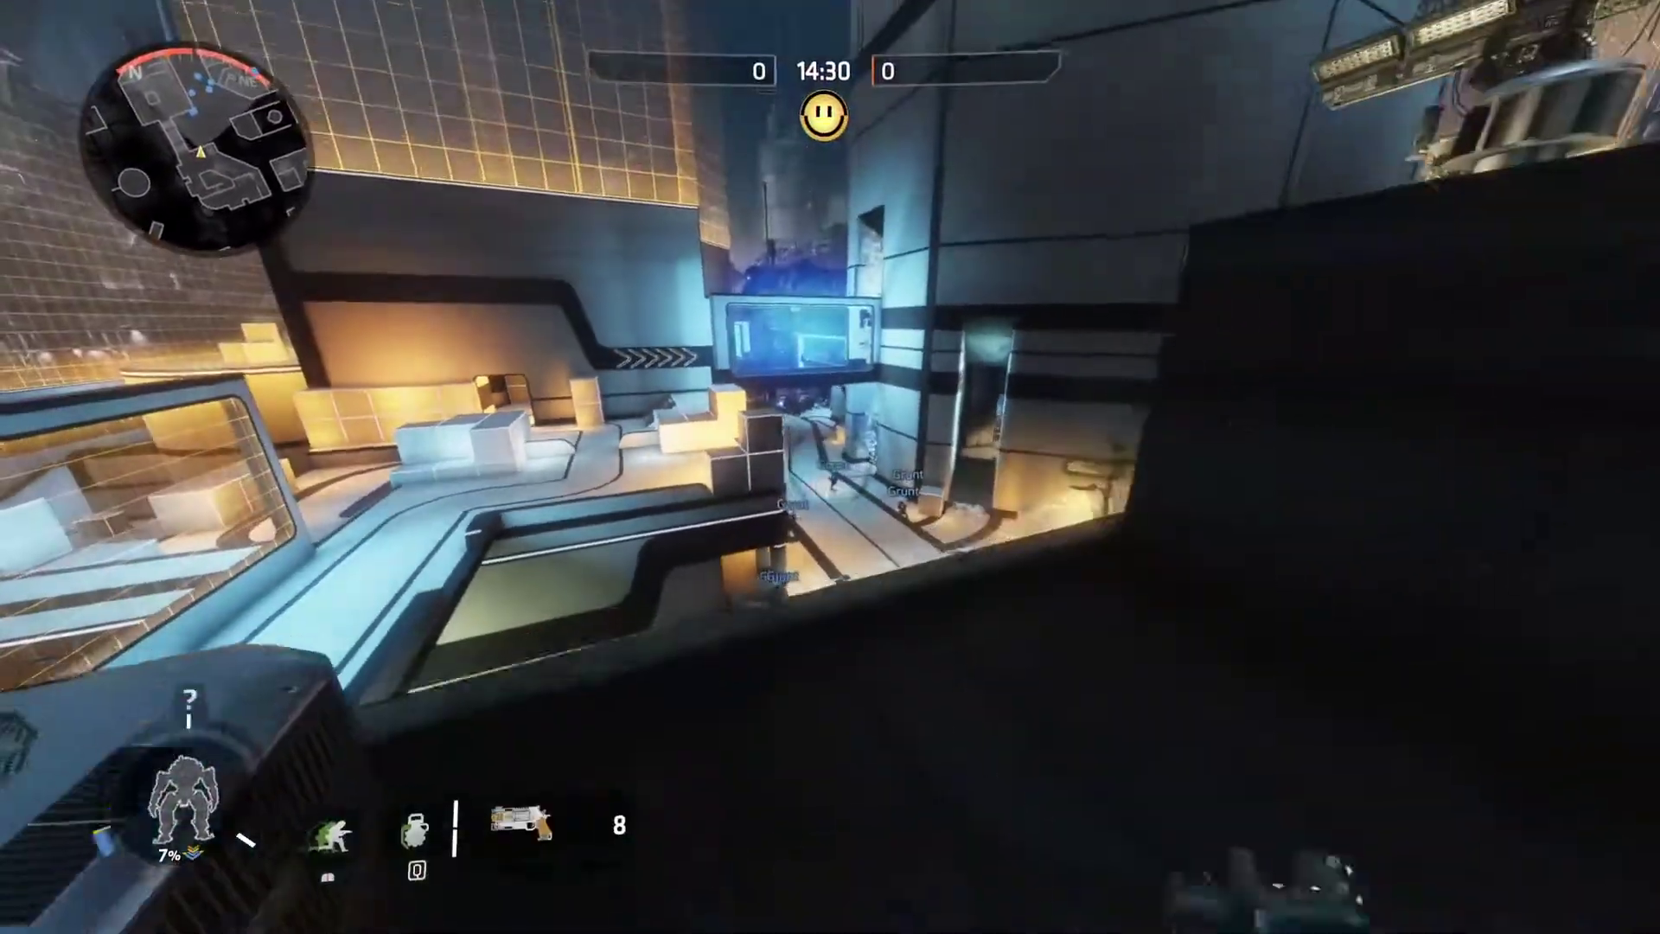
pyautogui.press('1')
pyautogui.press('w')
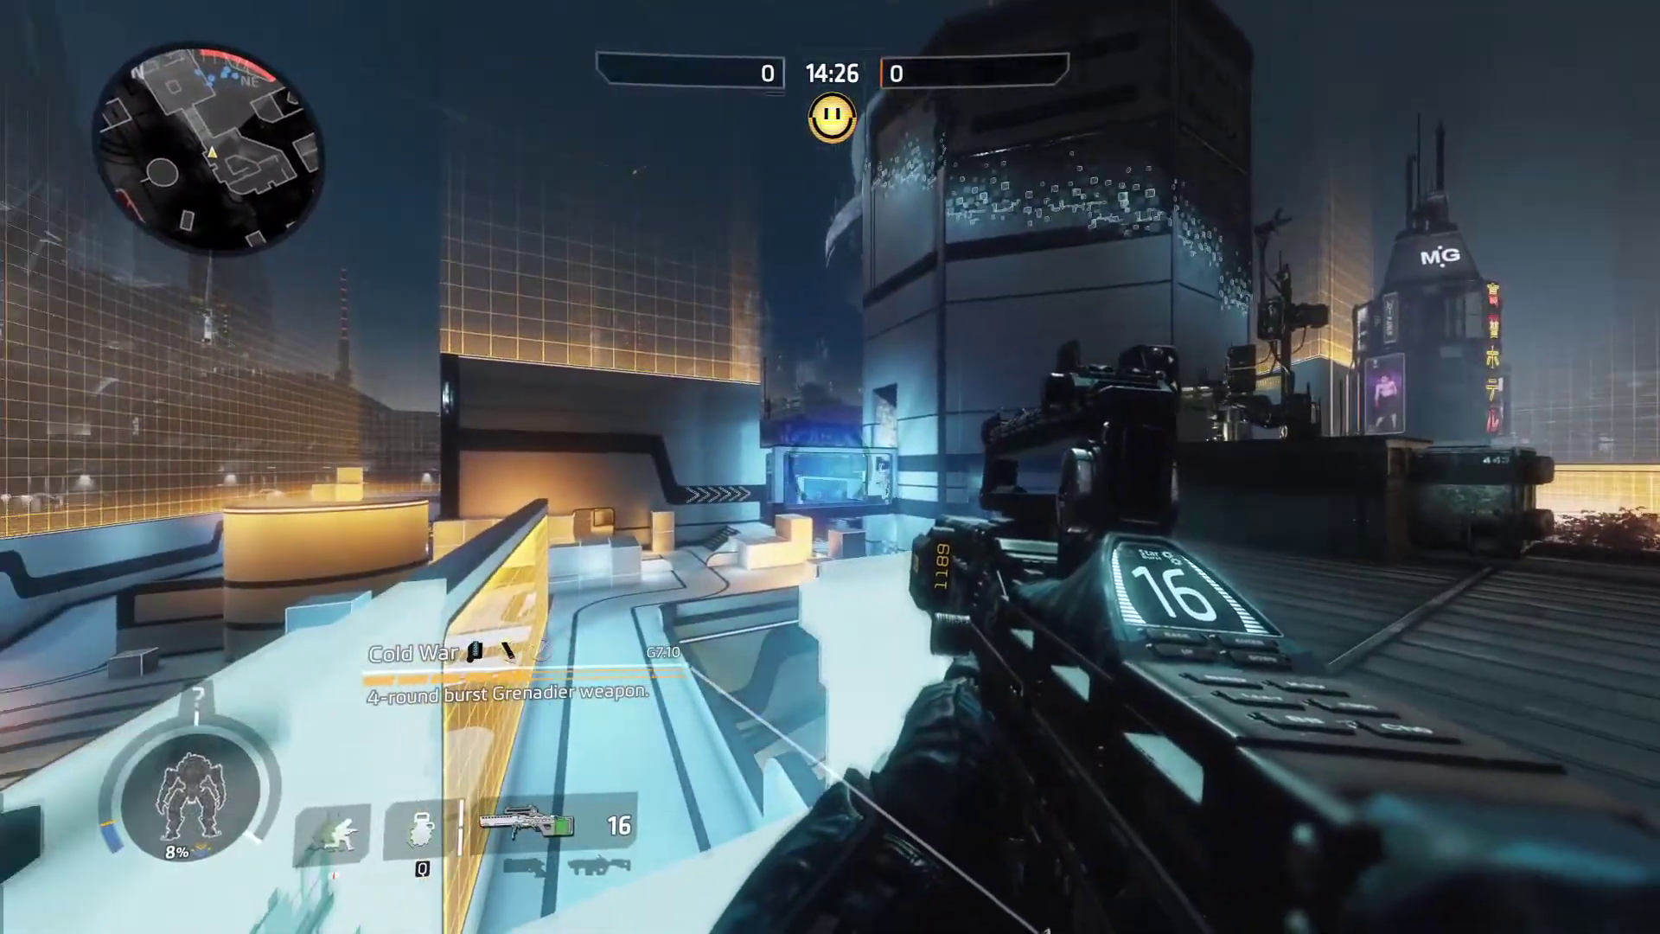
pyautogui.press('s')
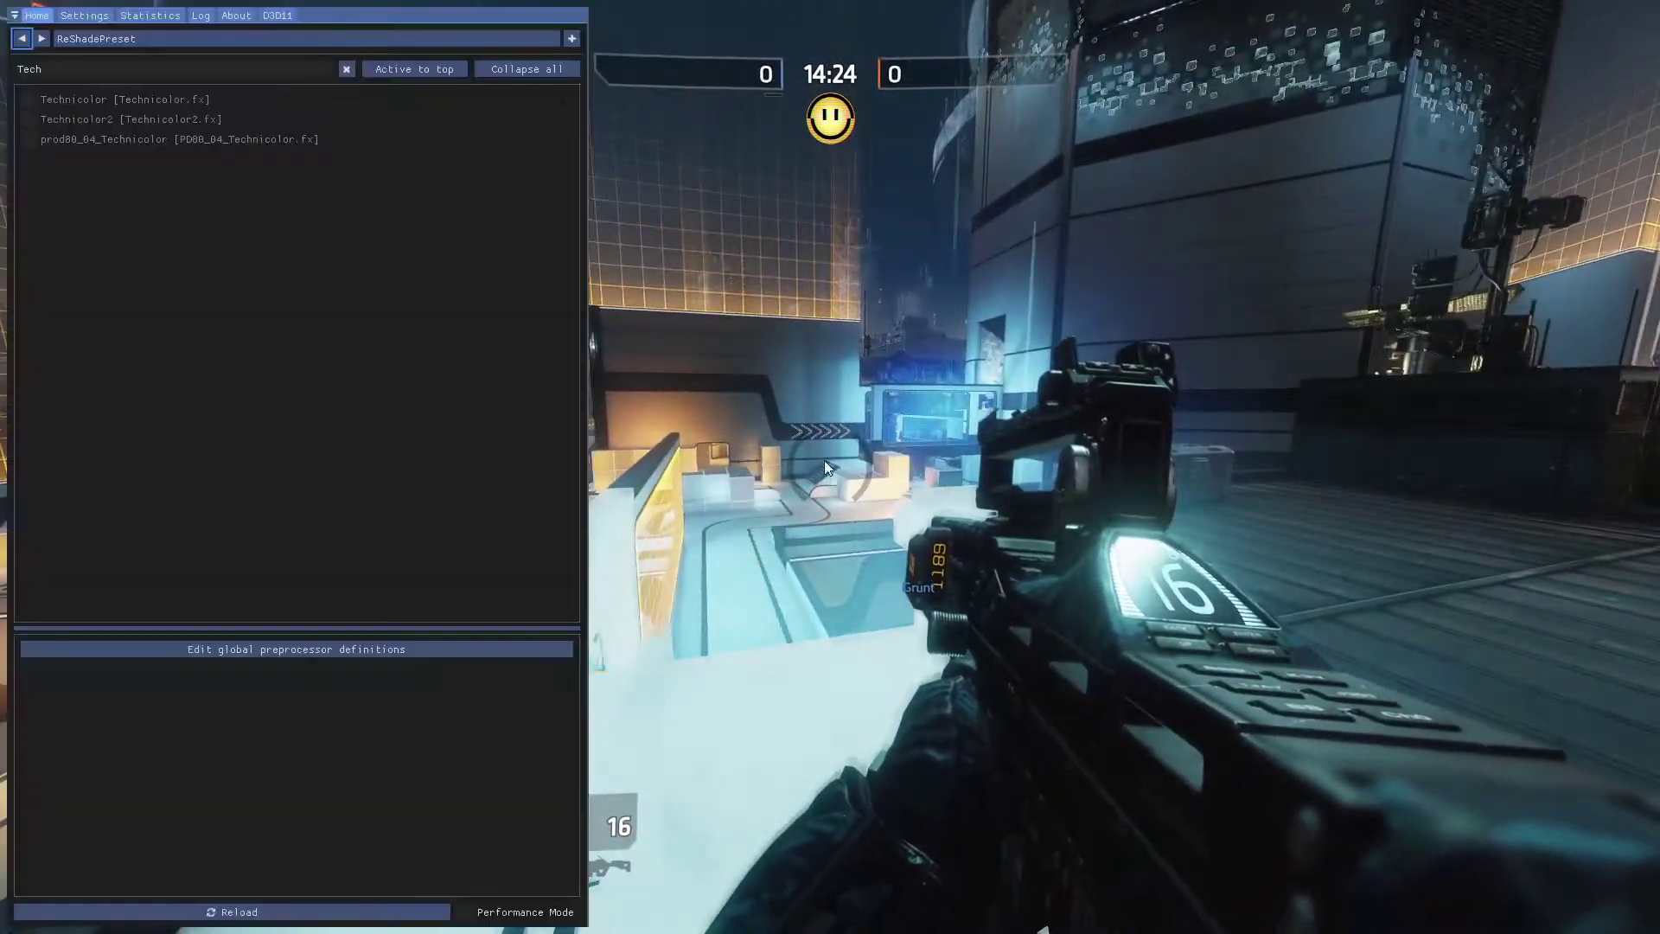
# - Filter the ReShade effects by Night, enable the NightVision effect, and close the overlay
pyautogui.hotkey('ctrl', 'a')
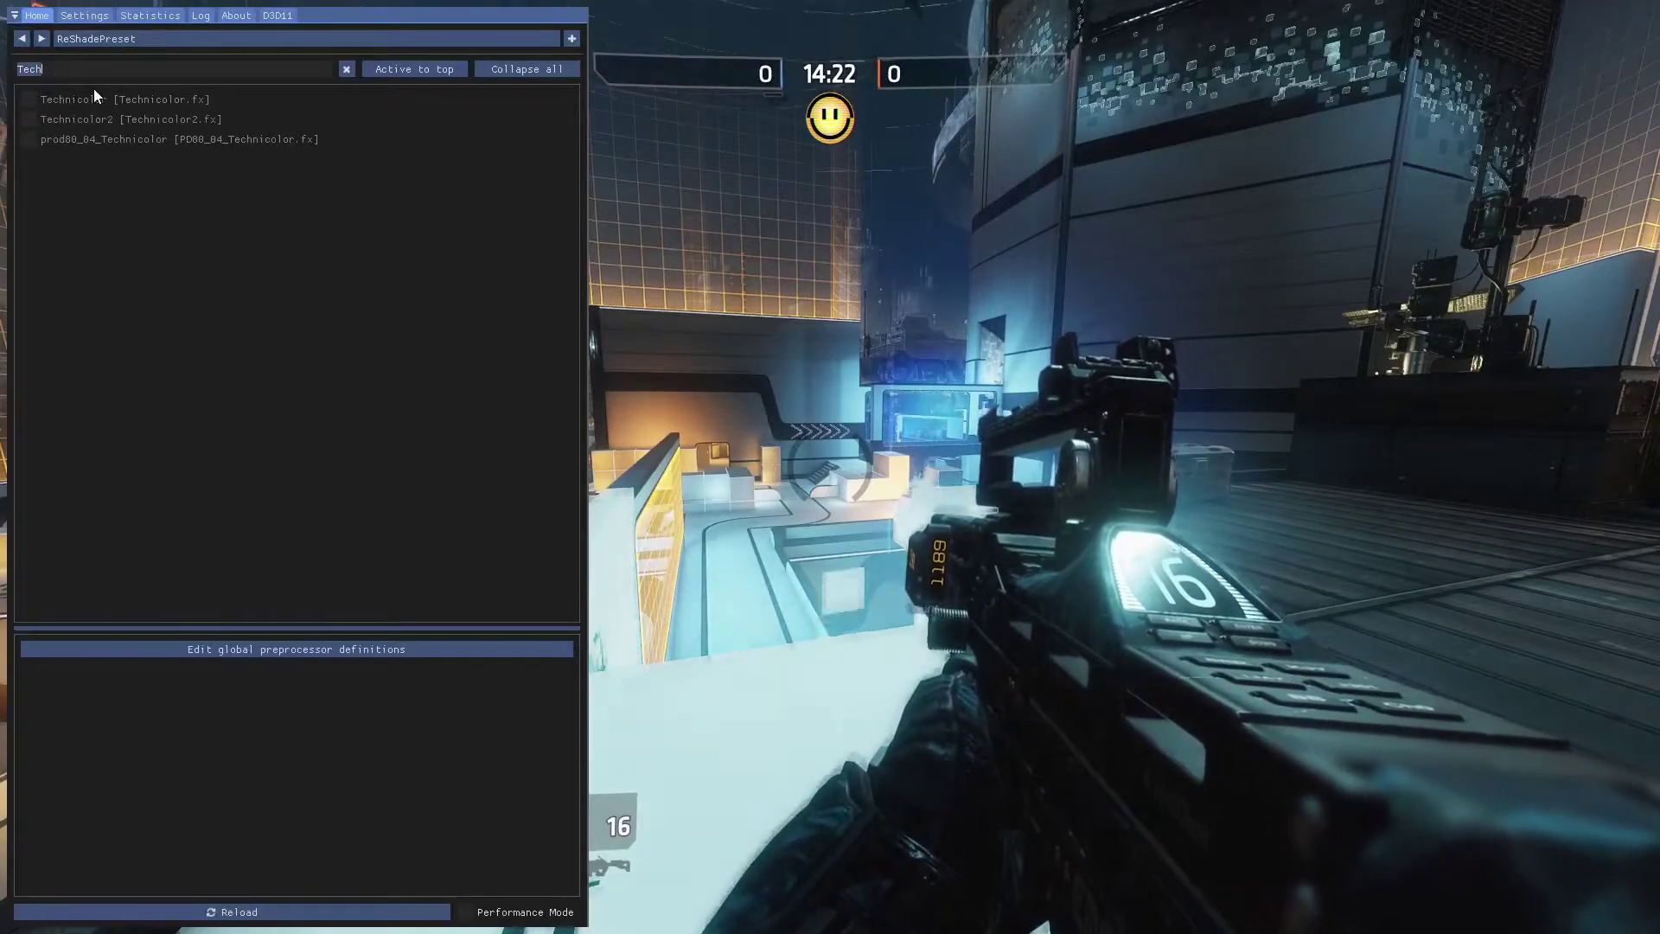
pyautogui.write('Nigl')
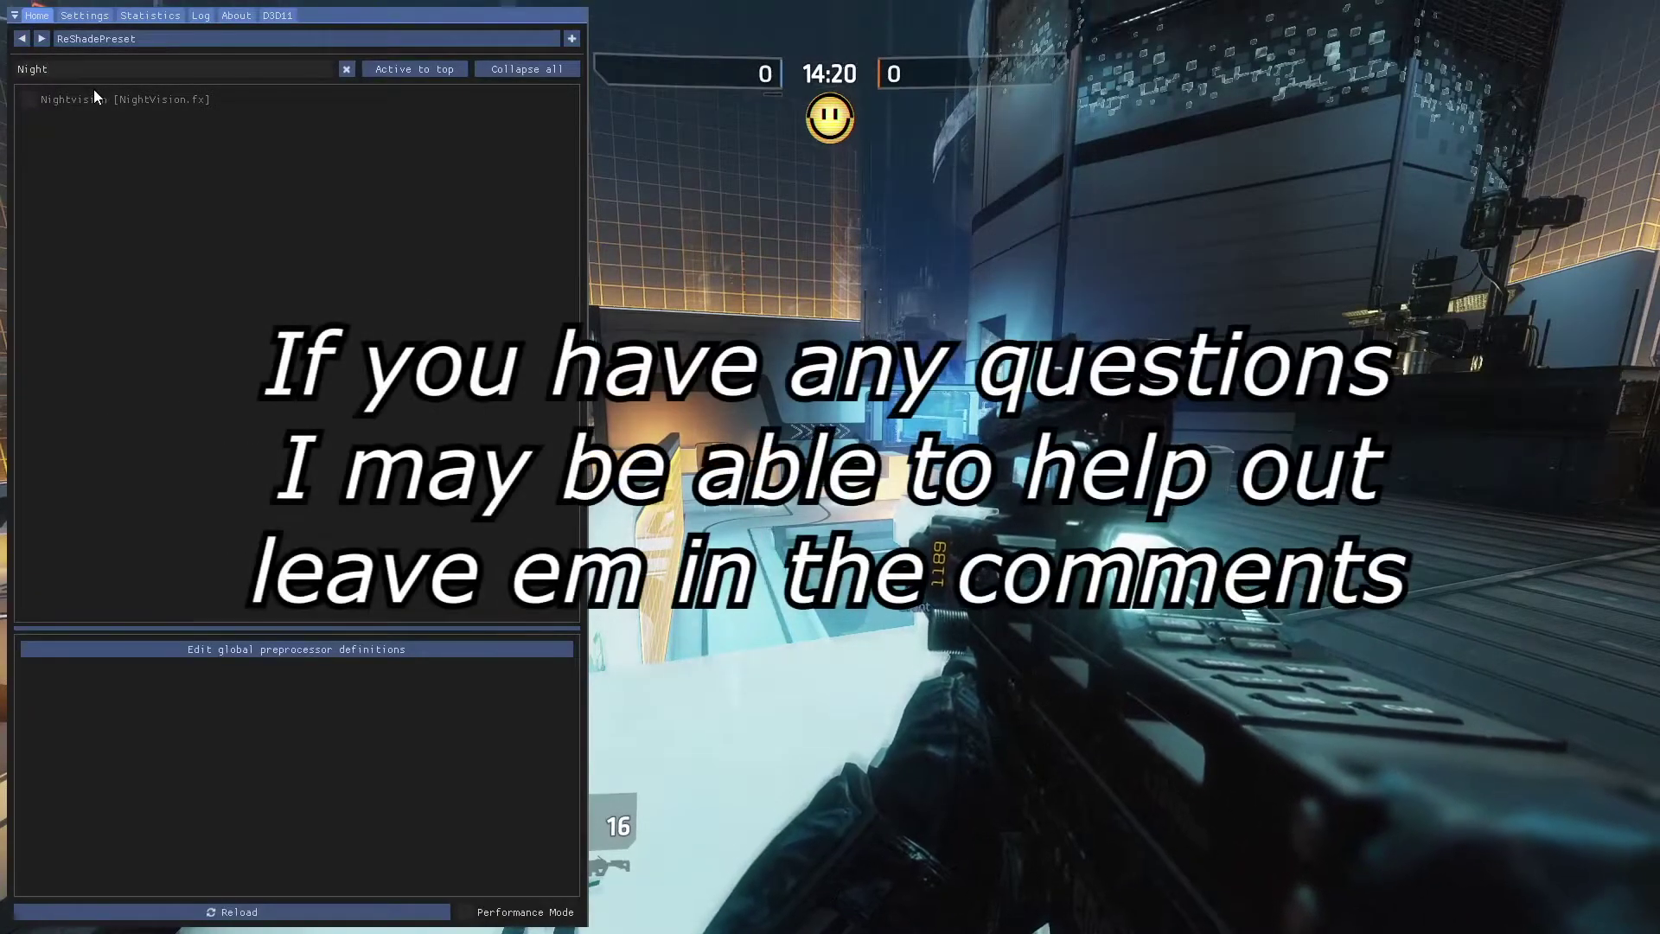
pyautogui.click(24, 99)
pyautogui.press('Home')
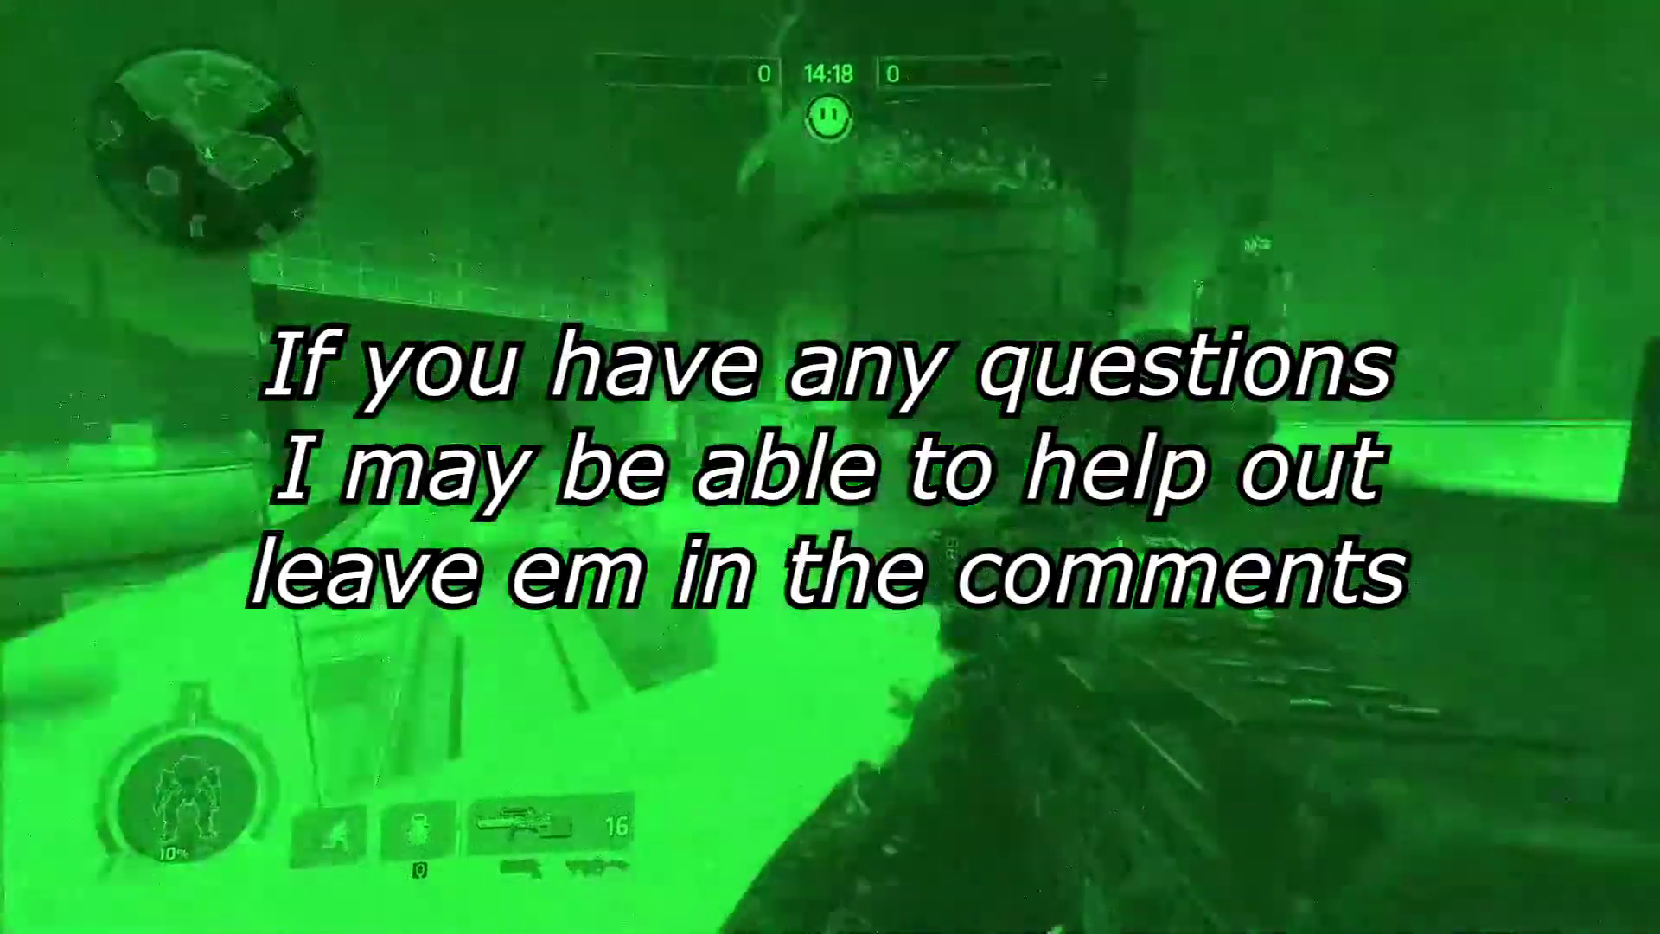
# - Move through the map with the Wingman and the Cold War to examine the night vision effect during gameplay
pyautogui.press('2')
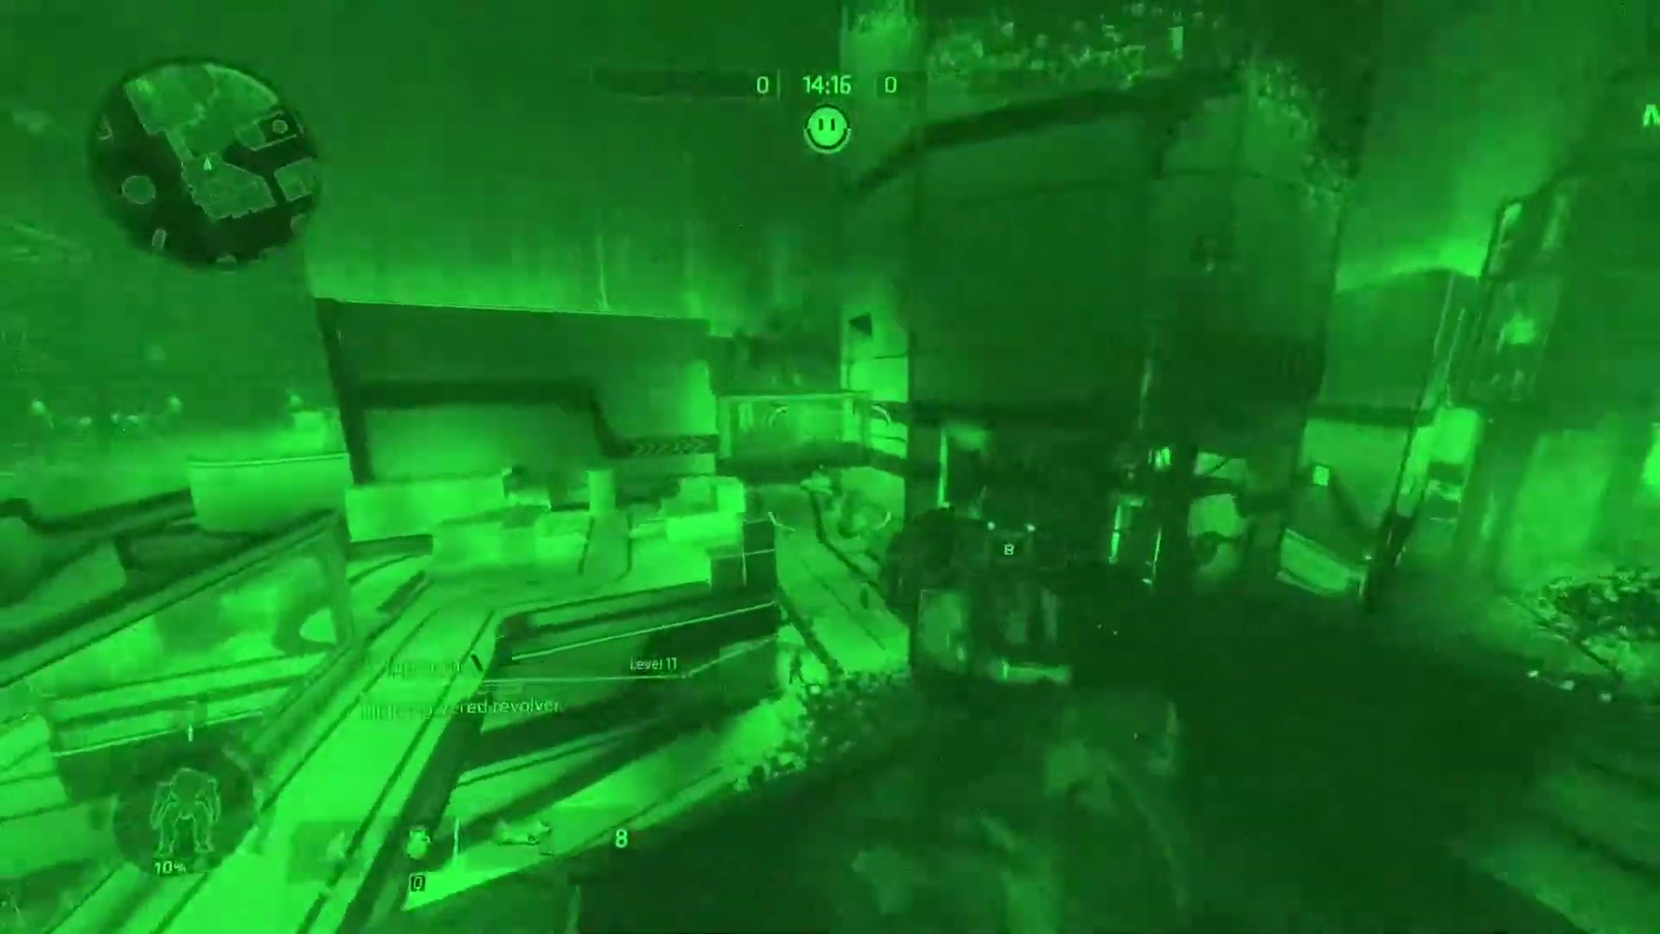
pyautogui.click(830, 467)
pyautogui.press('r')
pyautogui.press('w')
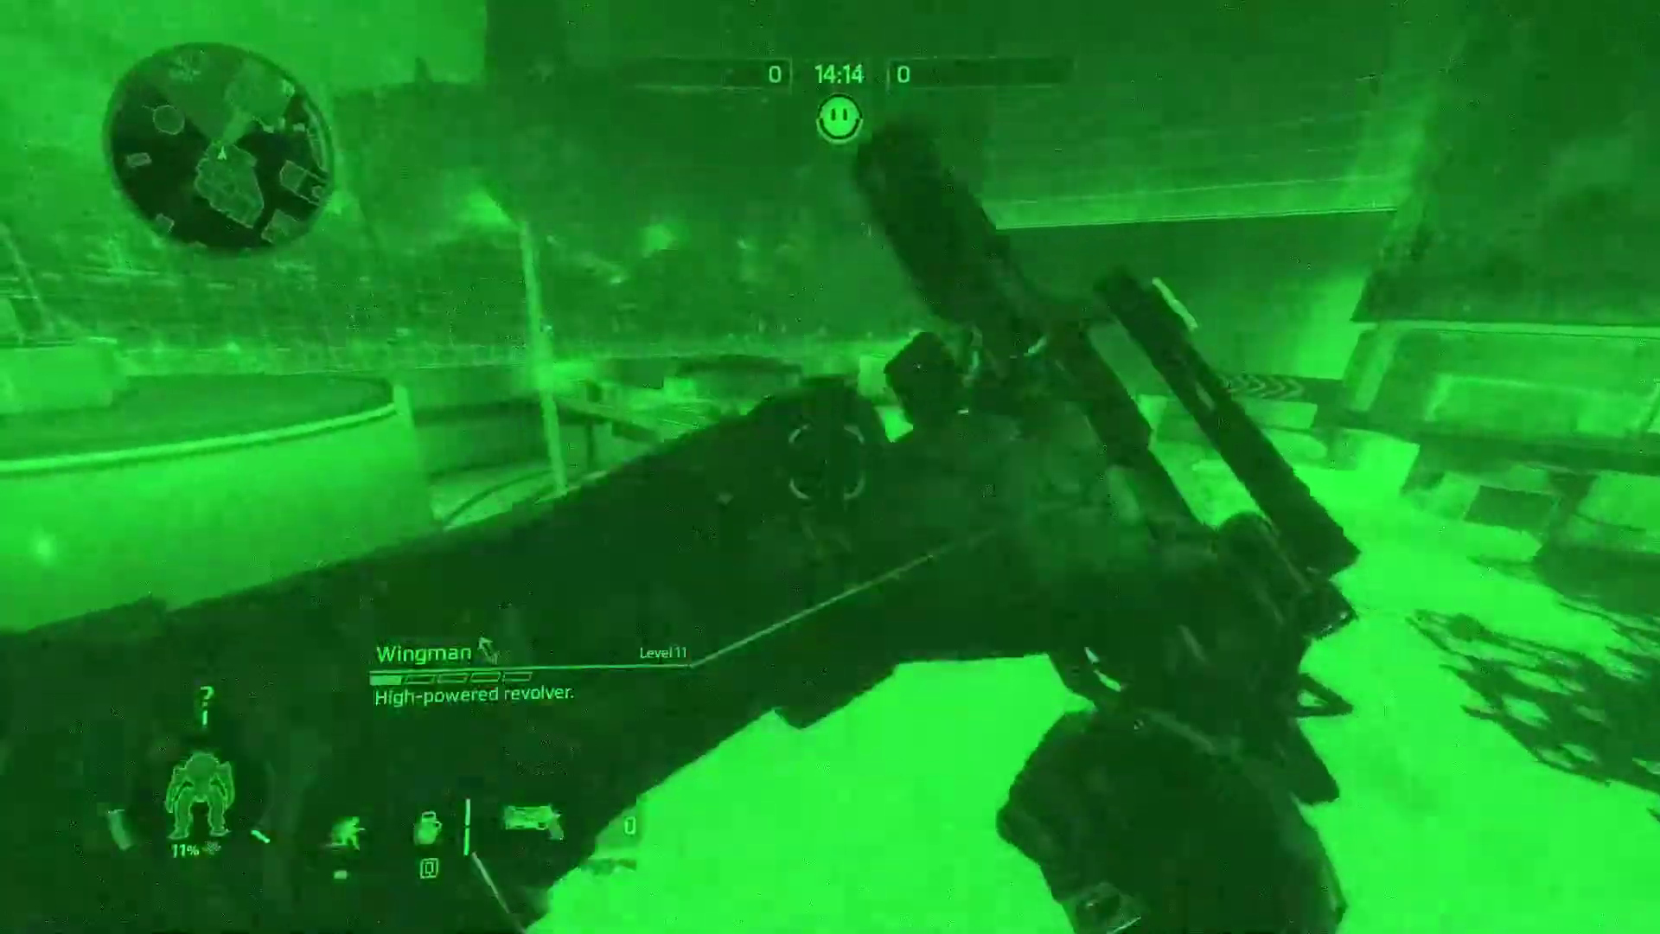
pyautogui.press('space')
pyautogui.press('w')
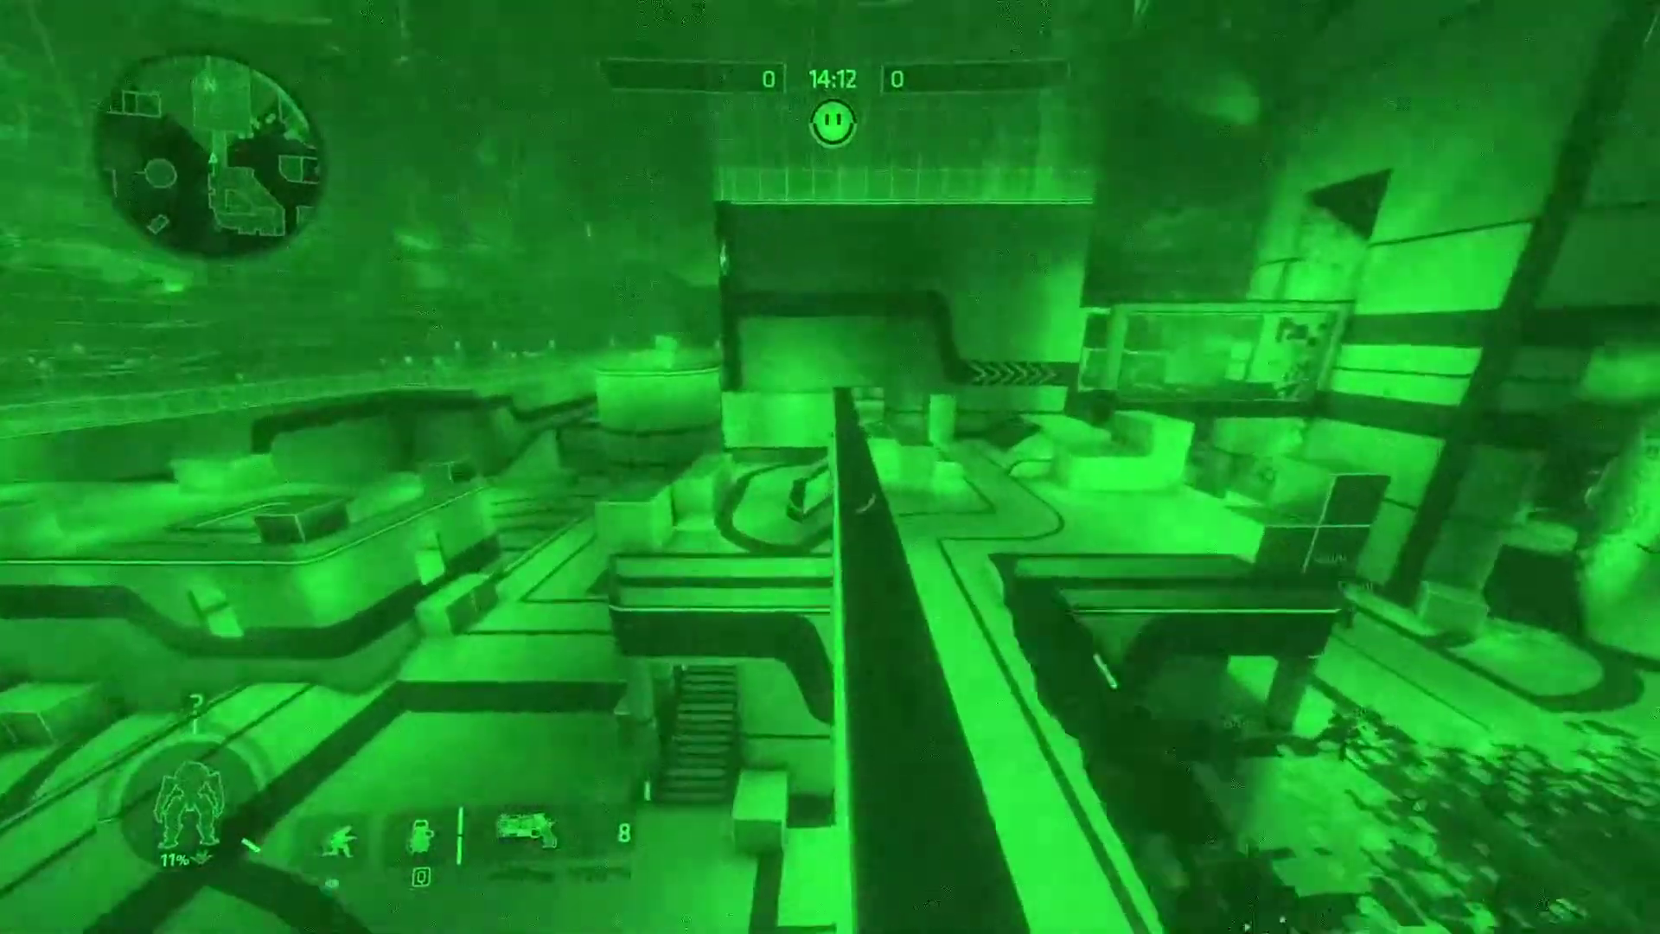
pyautogui.press('w')
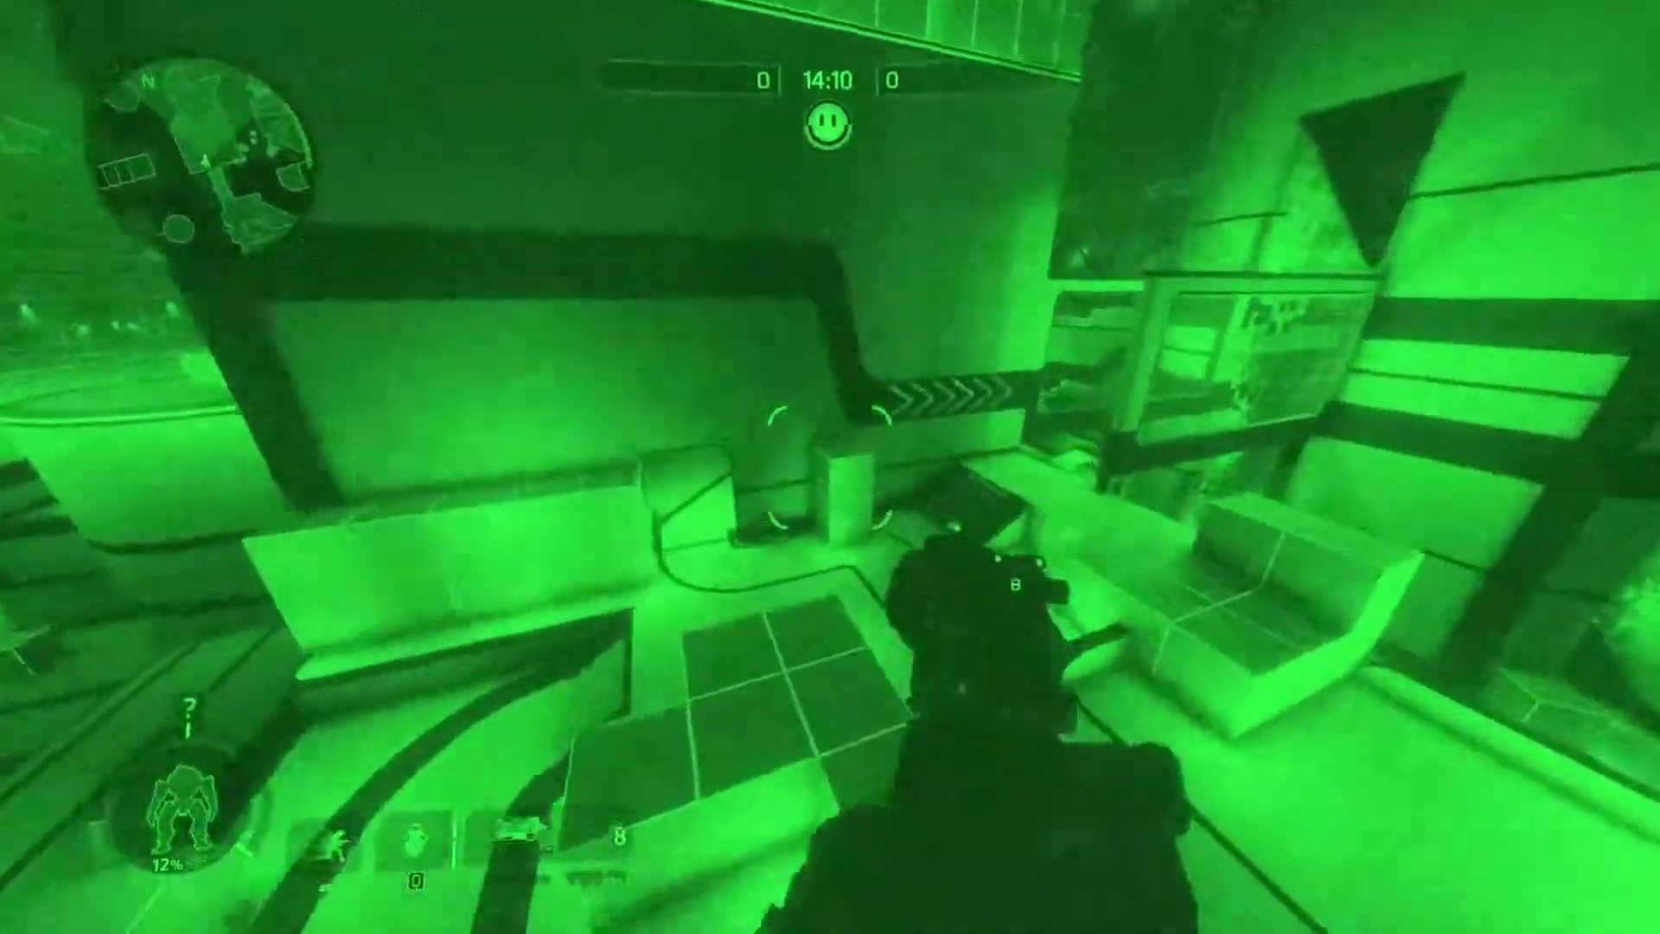
pyautogui.press('1')
pyautogui.press('w')
pyautogui.press('space')
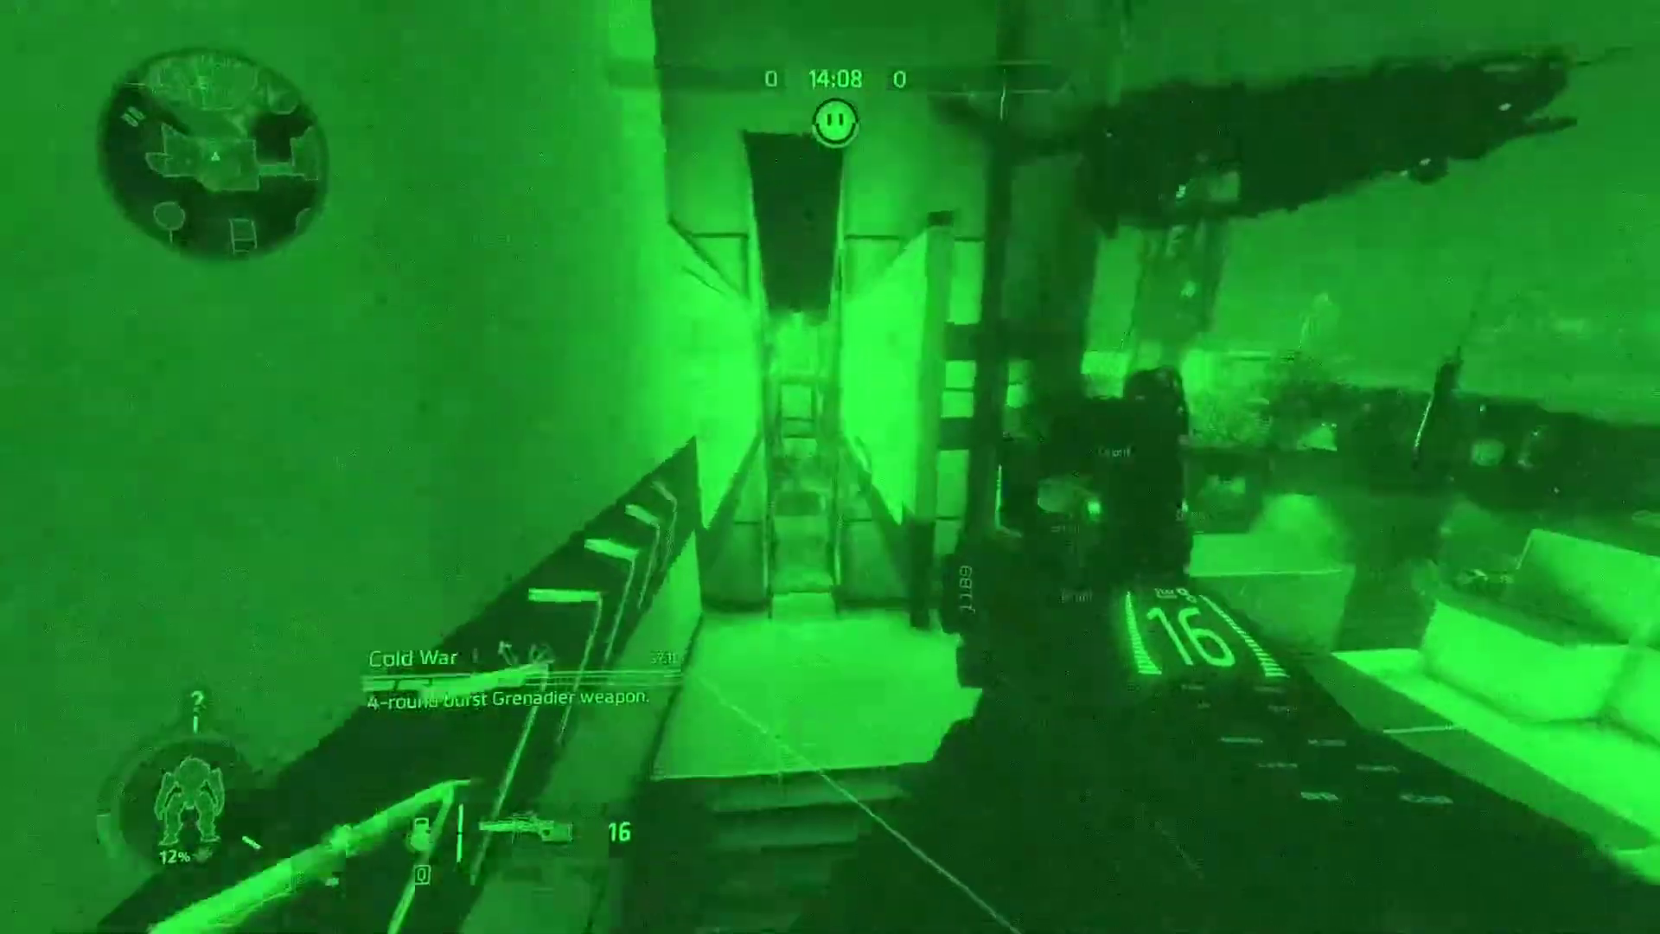
pyautogui.press('w')
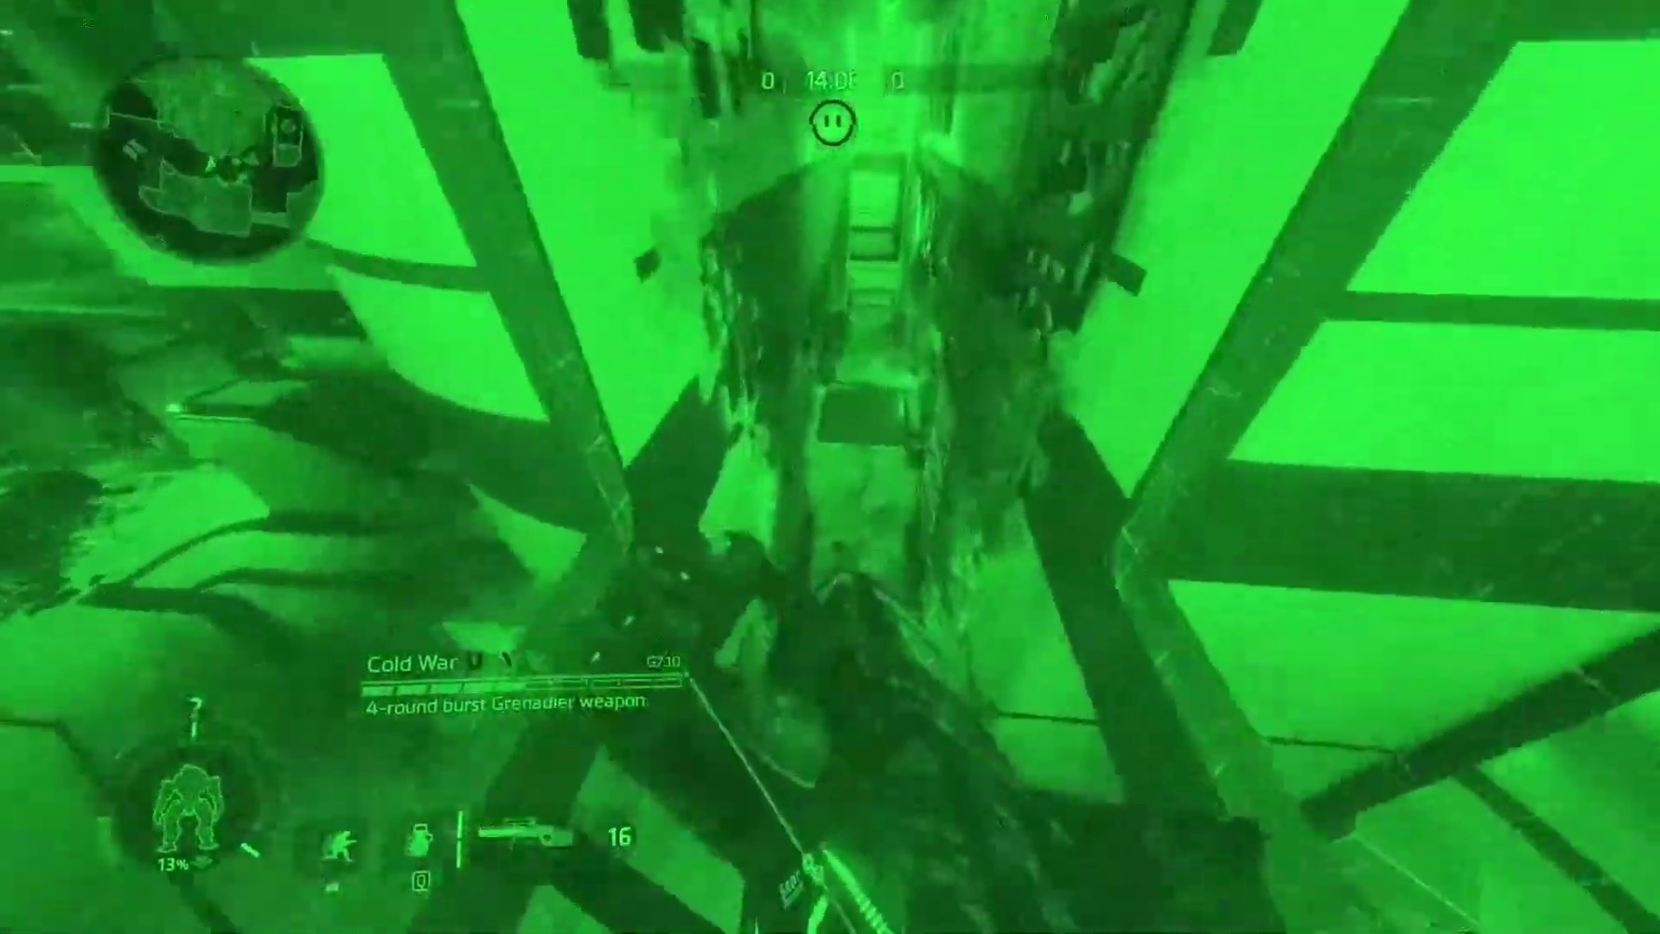
pyautogui.press('space')
pyautogui.press('w')
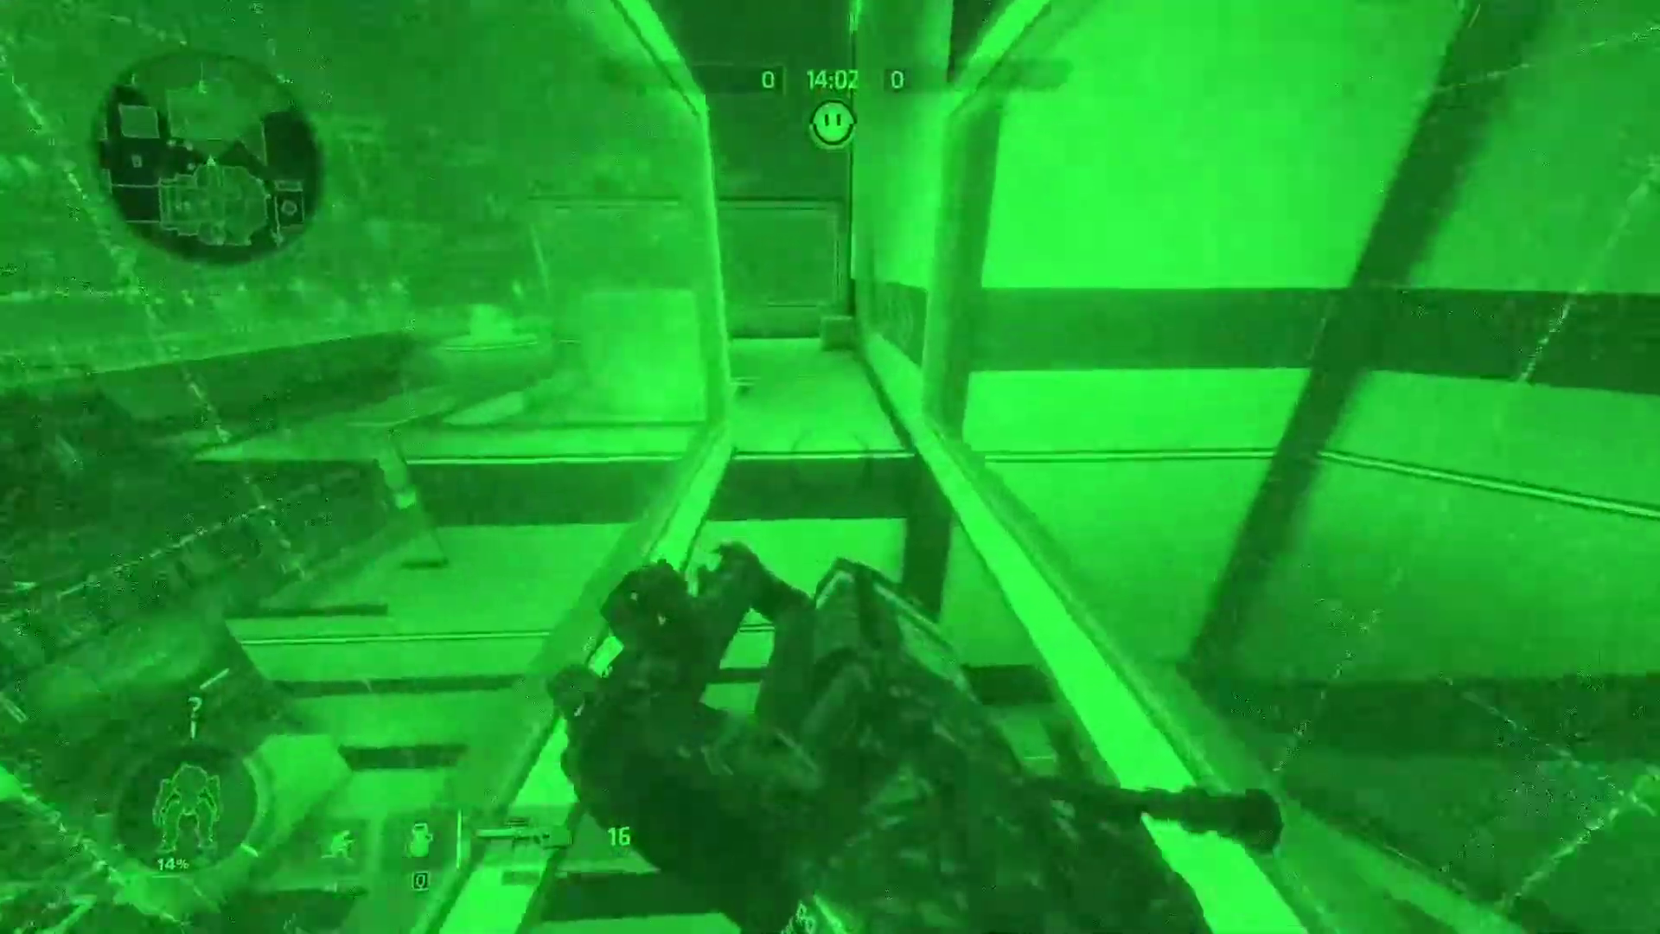